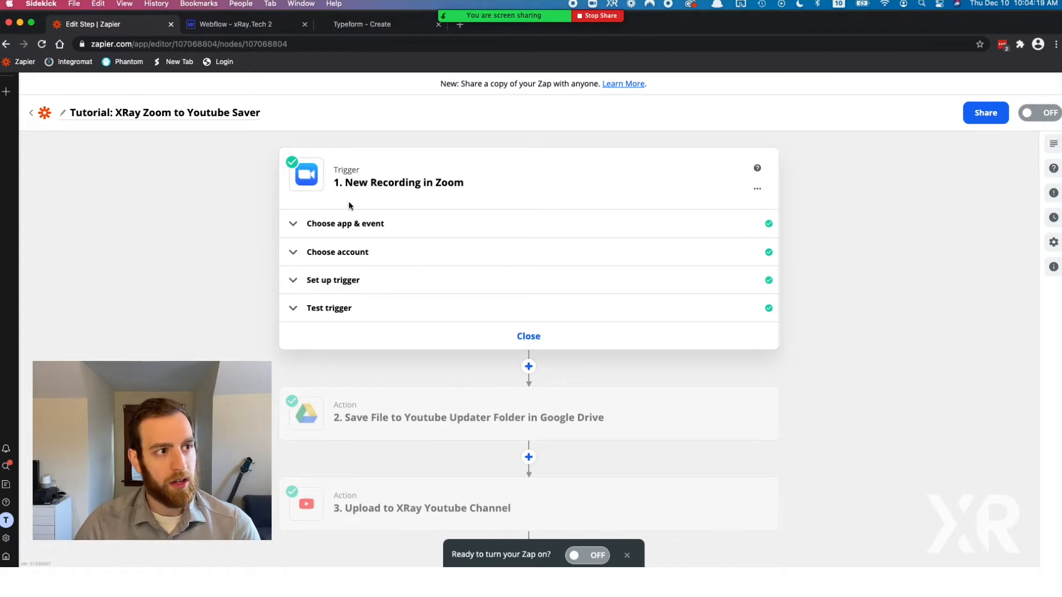
# Keep New Recording as the Zoom trigger event and confirm the connected Zoom account
pyautogui.click(349, 223)
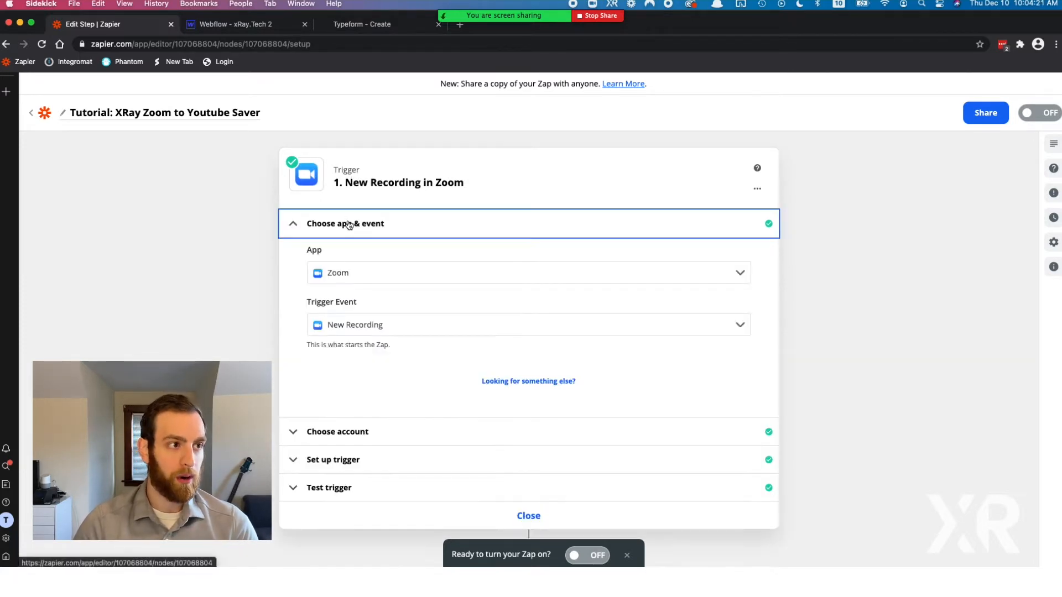
pyautogui.click(357, 324)
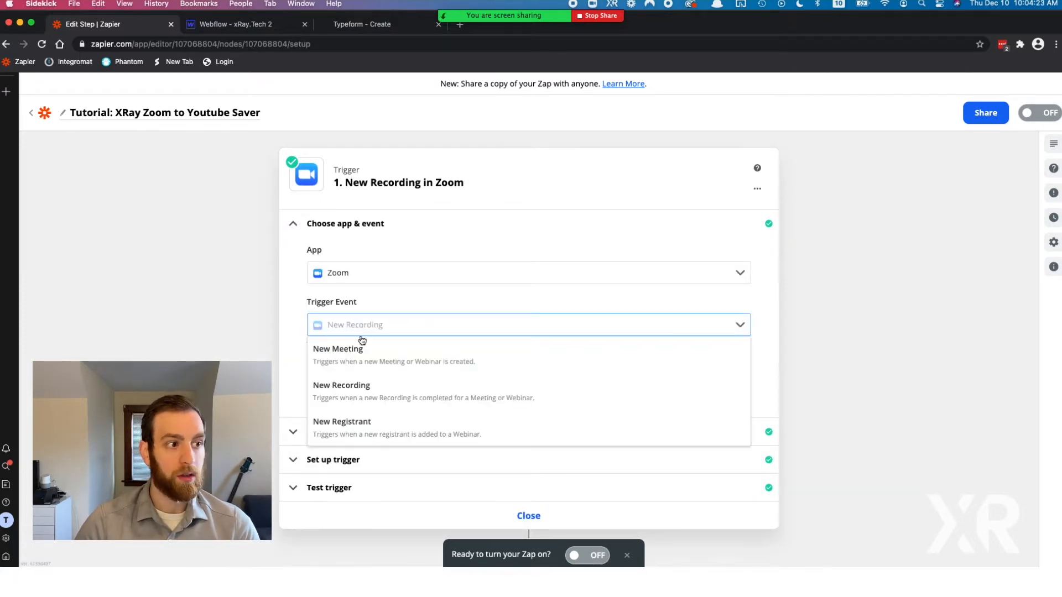
pyautogui.scroll(-2, 364, 374)
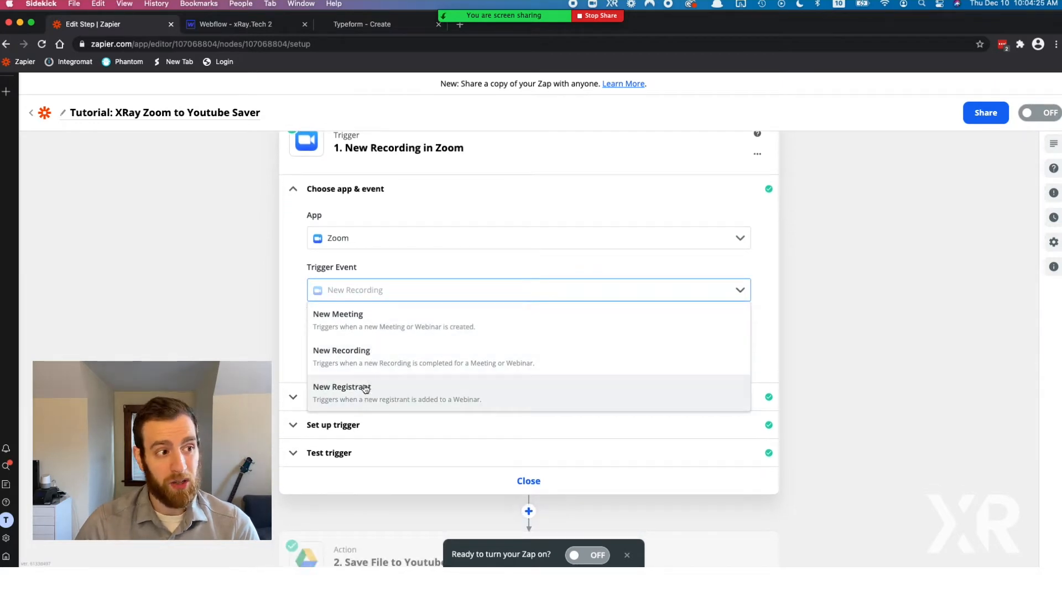
pyautogui.click(365, 366)
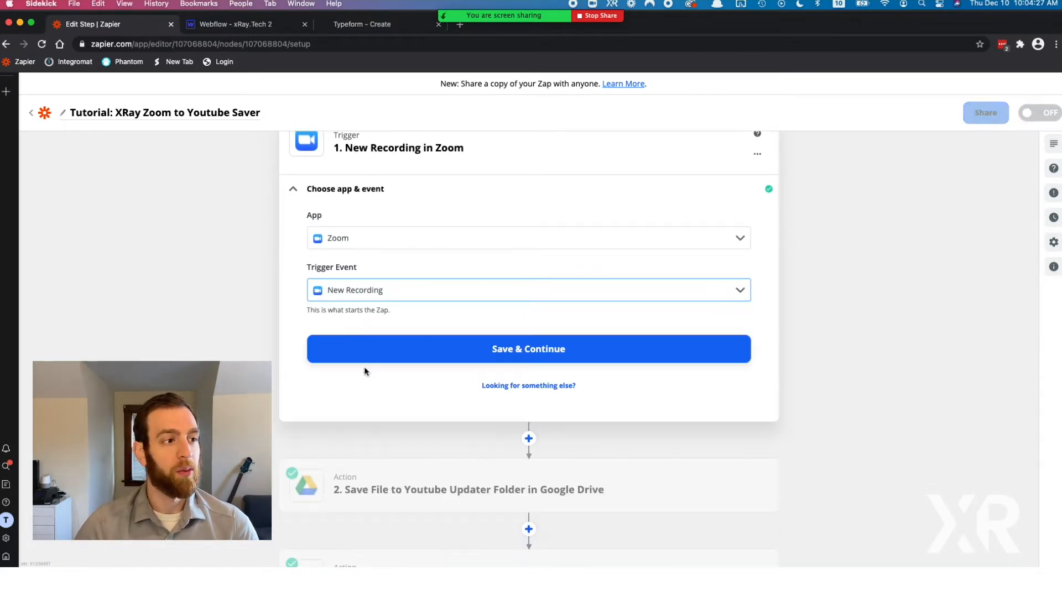
pyautogui.click(366, 356)
pyautogui.click(361, 395)
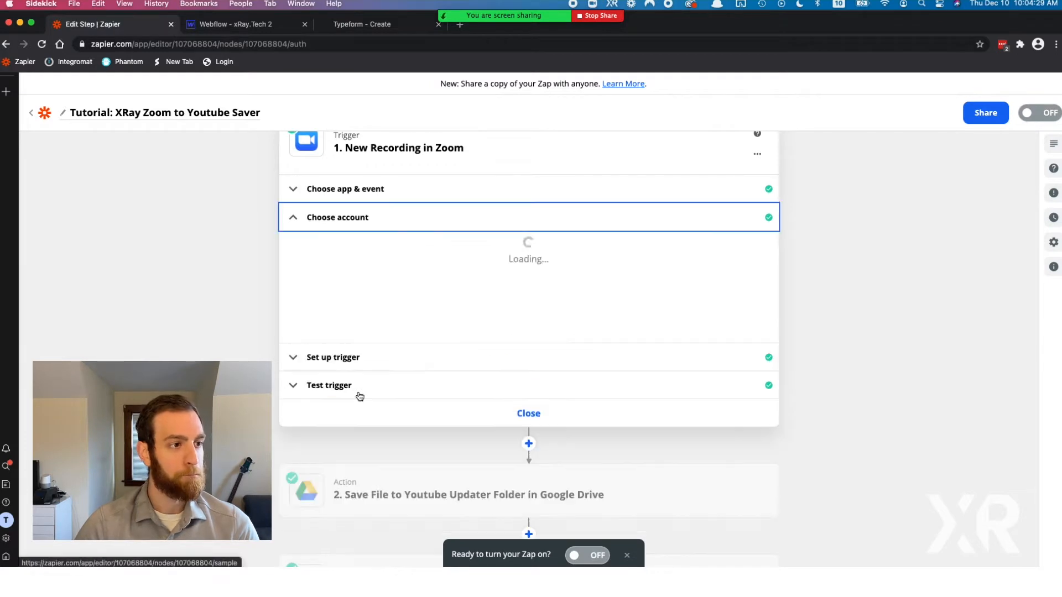
# Keep Meeting as the meeting type and run the trigger test to fetch a sample recording
pyautogui.click(351, 355)
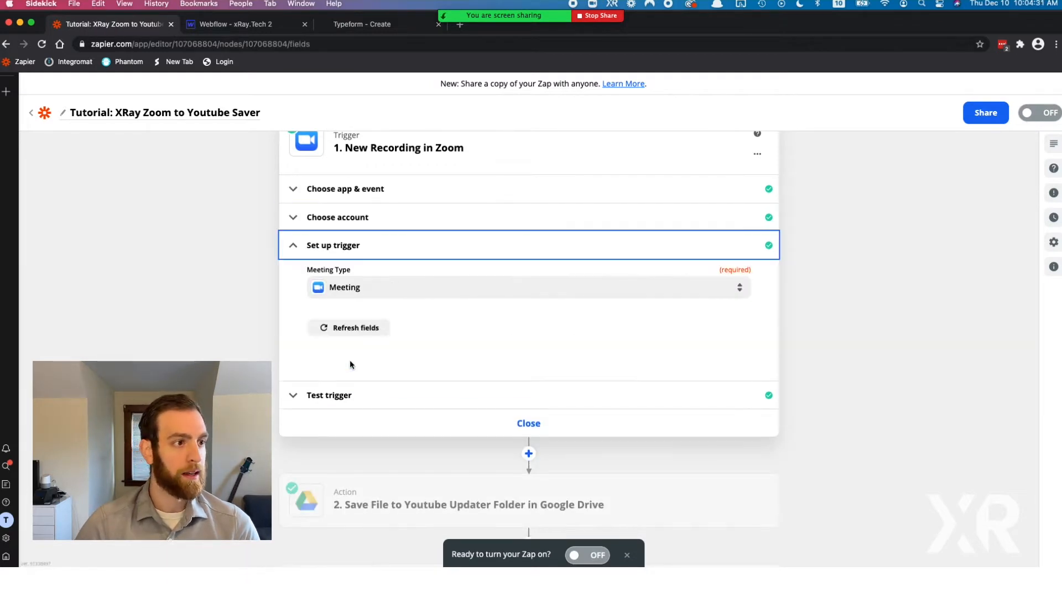
pyautogui.click(361, 286)
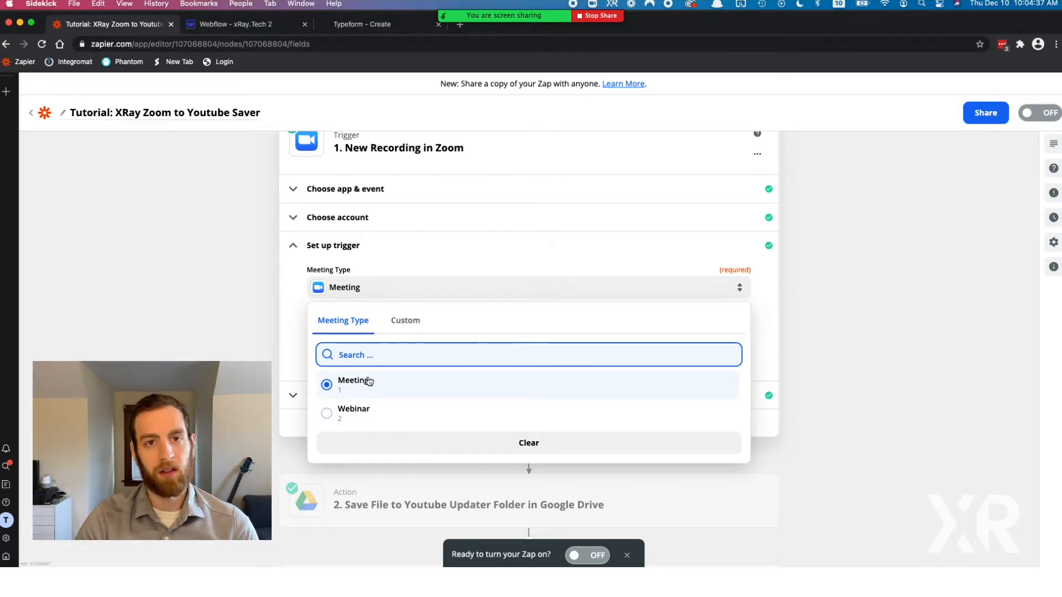
pyautogui.click(369, 381)
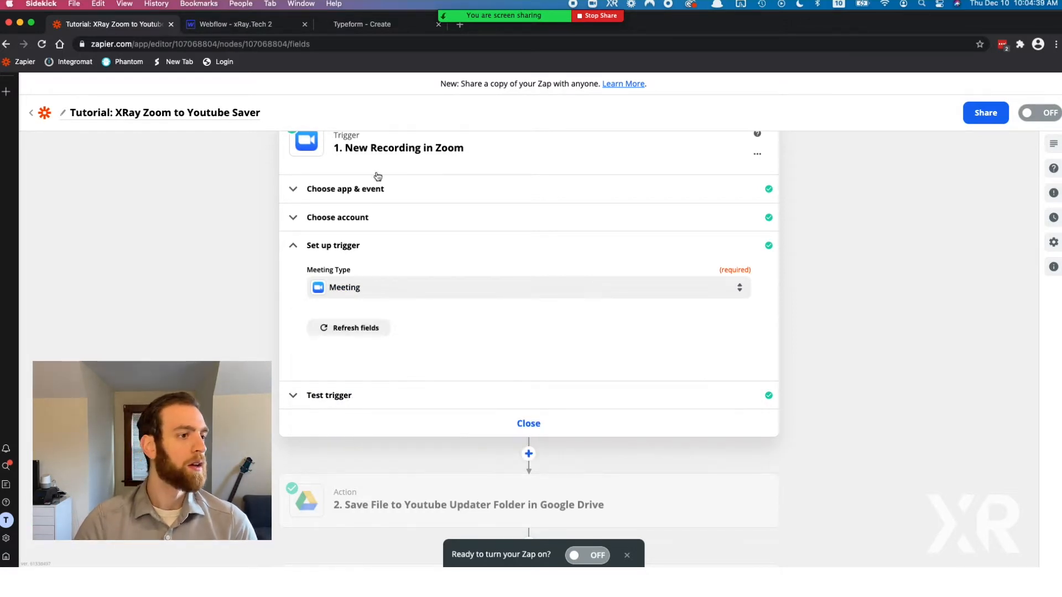
pyautogui.click(336, 399)
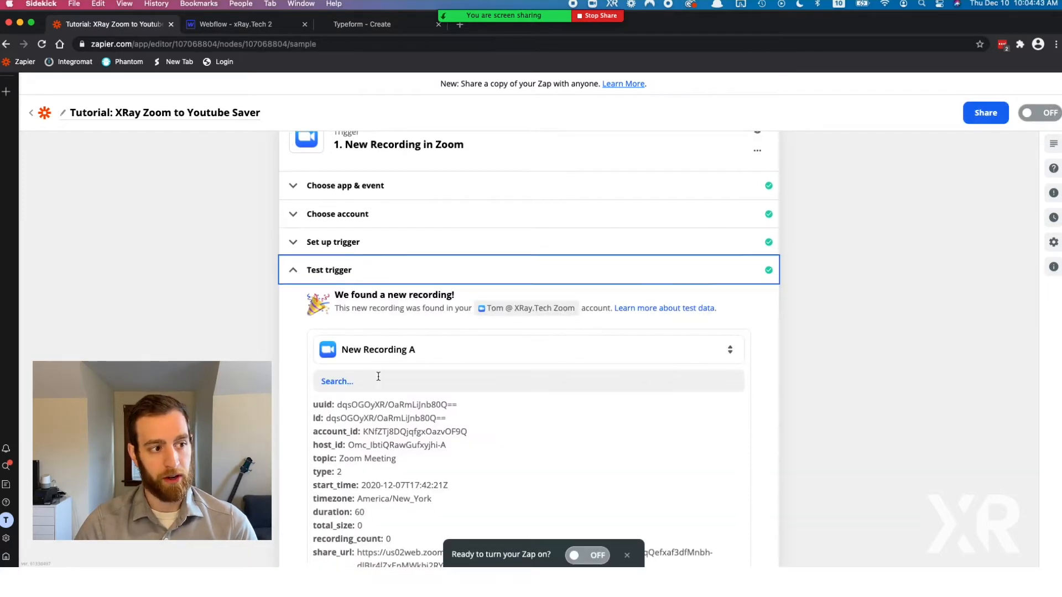
pyautogui.scroll(-3, 377, 378)
pyautogui.scroll(-2, 380, 378)
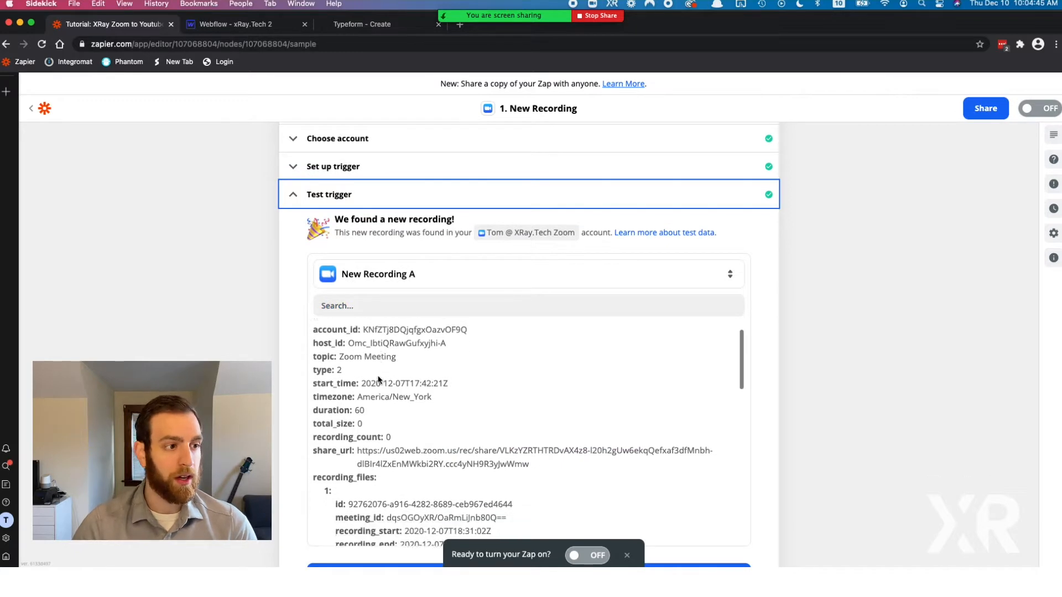
pyautogui.scroll(-1, 380, 378)
pyautogui.scroll(3, 380, 379)
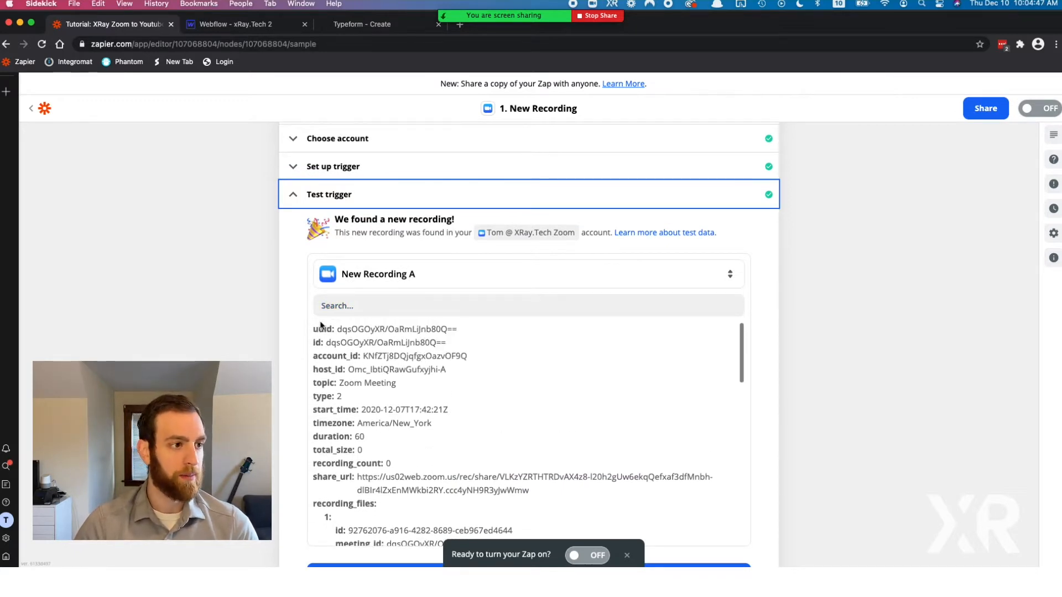
# Review the sample recording's id and download_url, then move to the Google Drive save-file step
pyautogui.moveTo(316, 336); pyautogui.dragTo(420, 356)
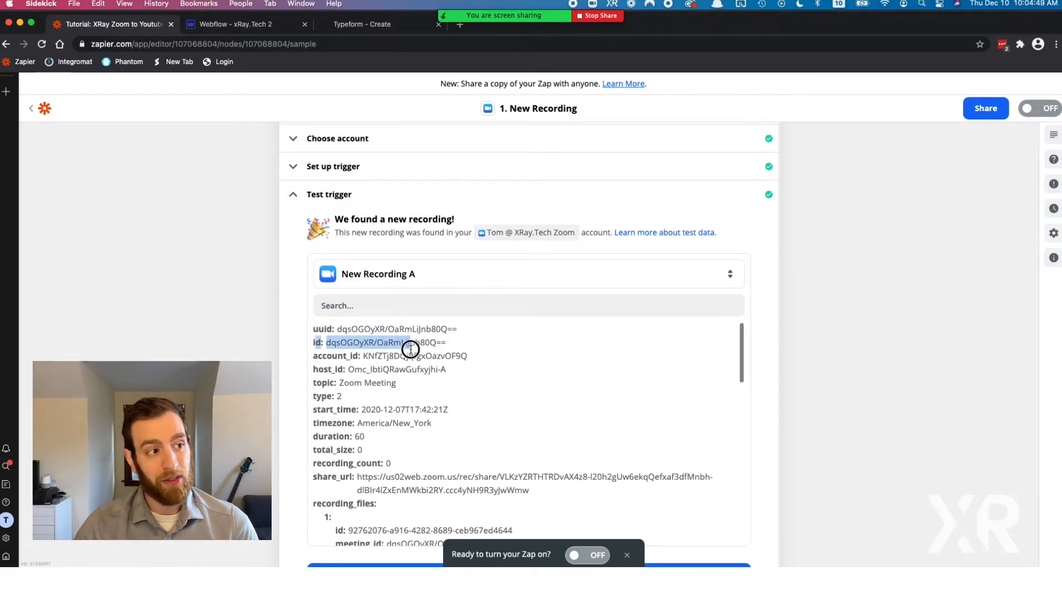
pyautogui.scroll(-1, 420, 356)
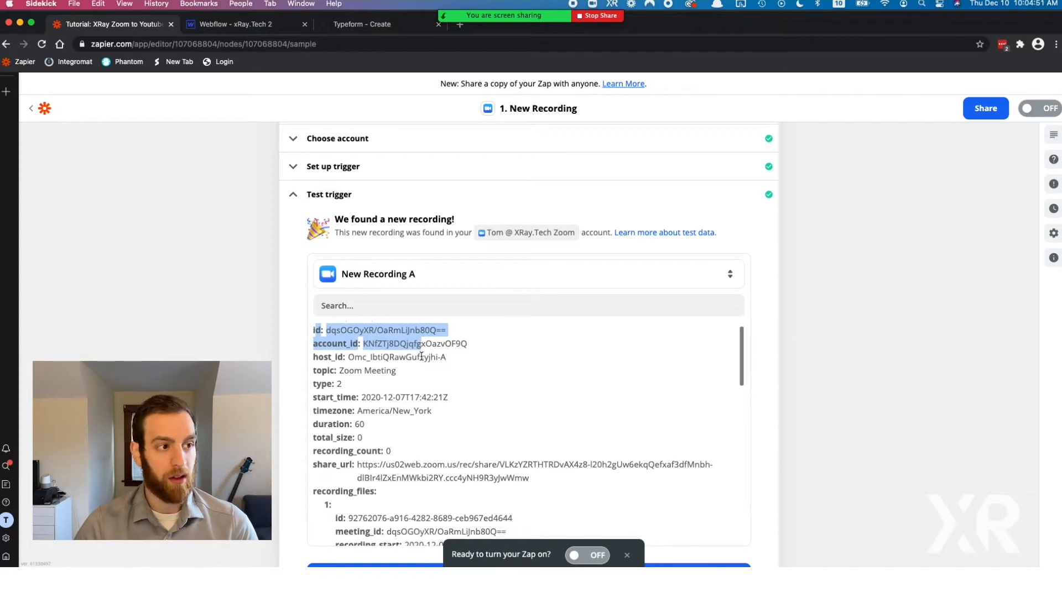
pyautogui.scroll(-3, 420, 356)
pyautogui.scroll(-2, 422, 359)
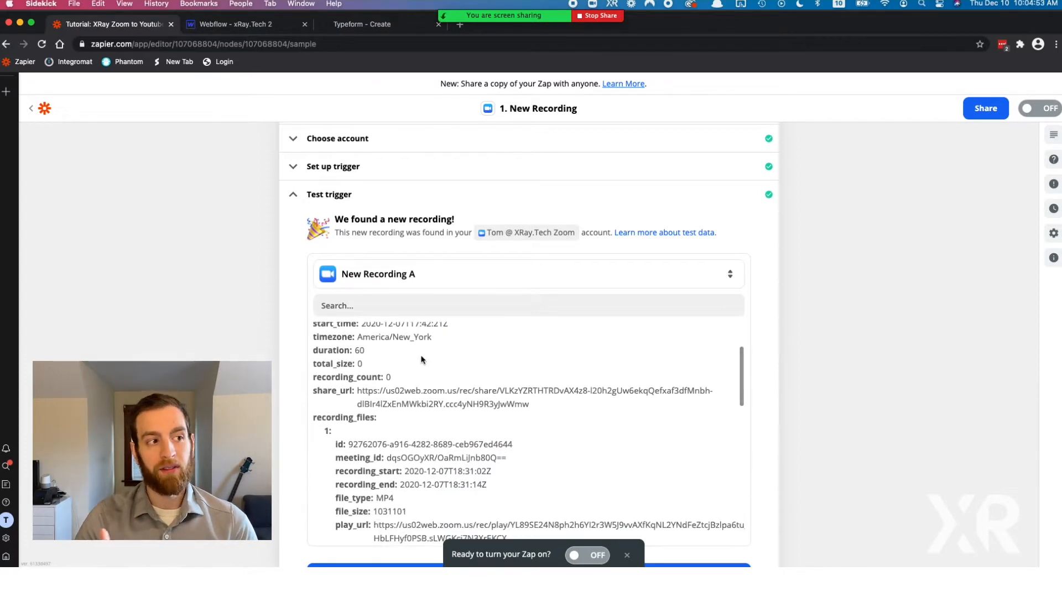
pyautogui.press('Escape')
pyautogui.scroll(3, 418, 234)
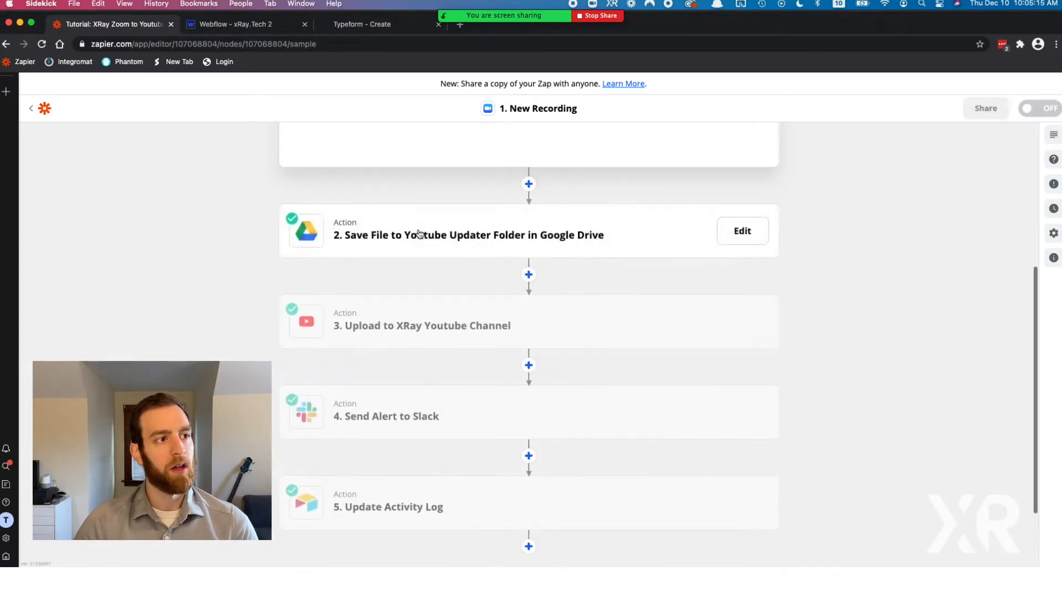
pyautogui.click(399, 179)
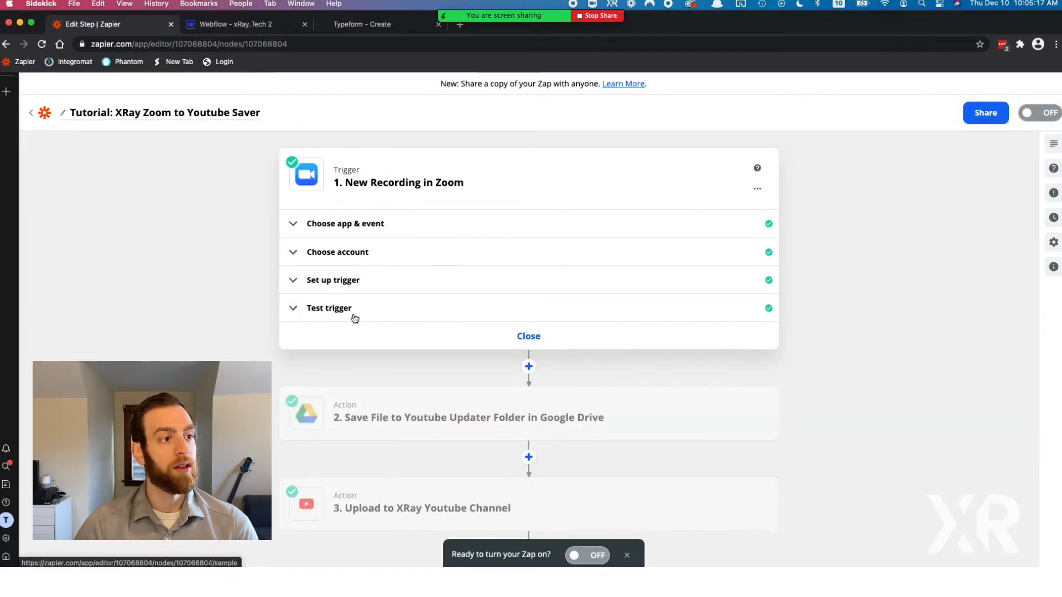
pyautogui.click(353, 316)
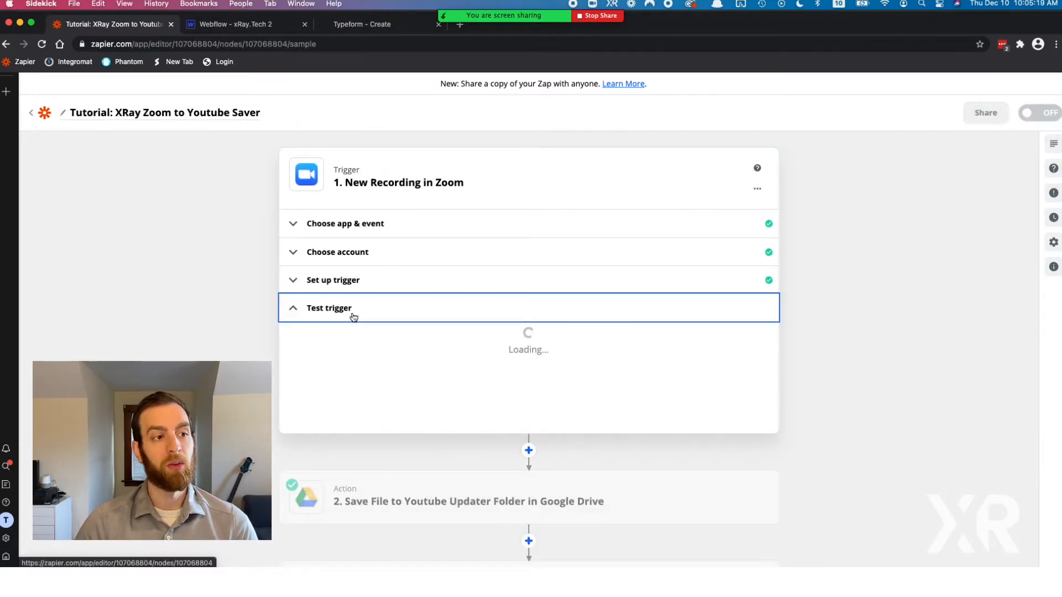
pyautogui.scroll(-5, 374, 452)
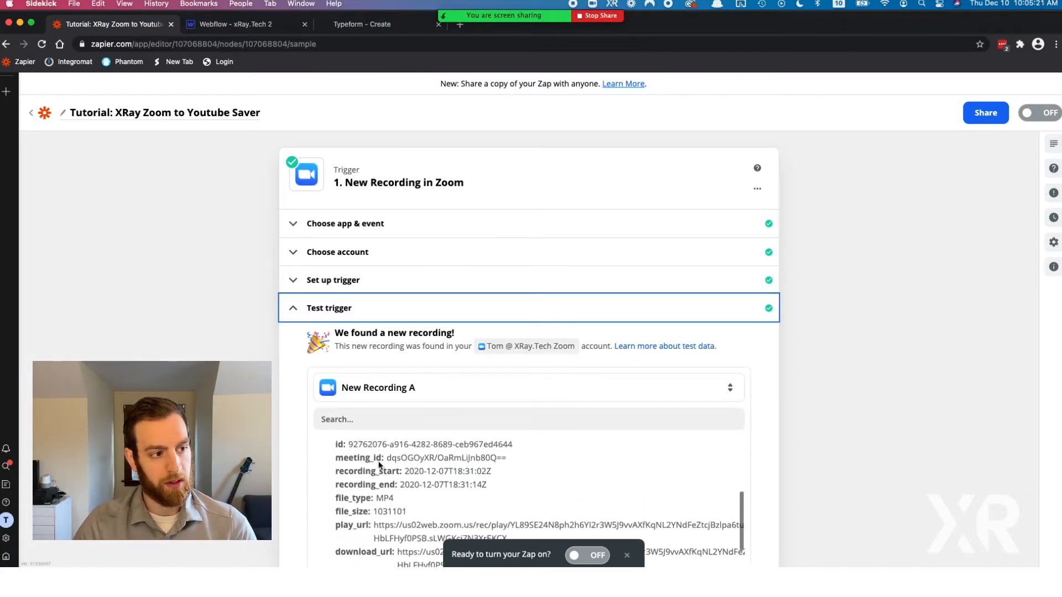
pyautogui.scroll(-3, 377, 461)
pyautogui.scroll(-5, 378, 463)
pyautogui.scroll(-5, 377, 463)
pyautogui.scroll(-3, 377, 463)
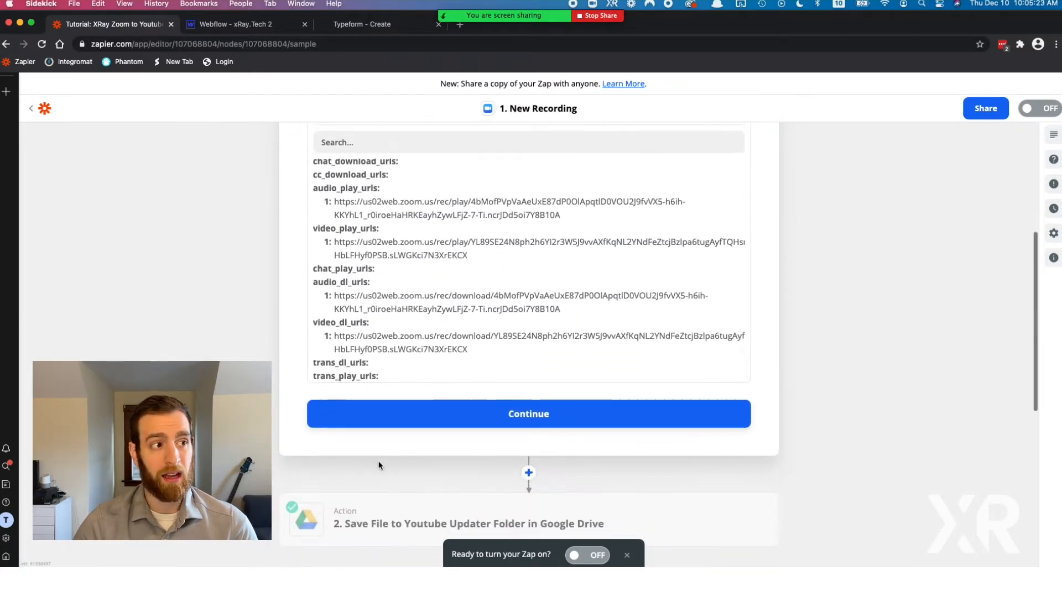
pyautogui.scroll(3, 340, 209)
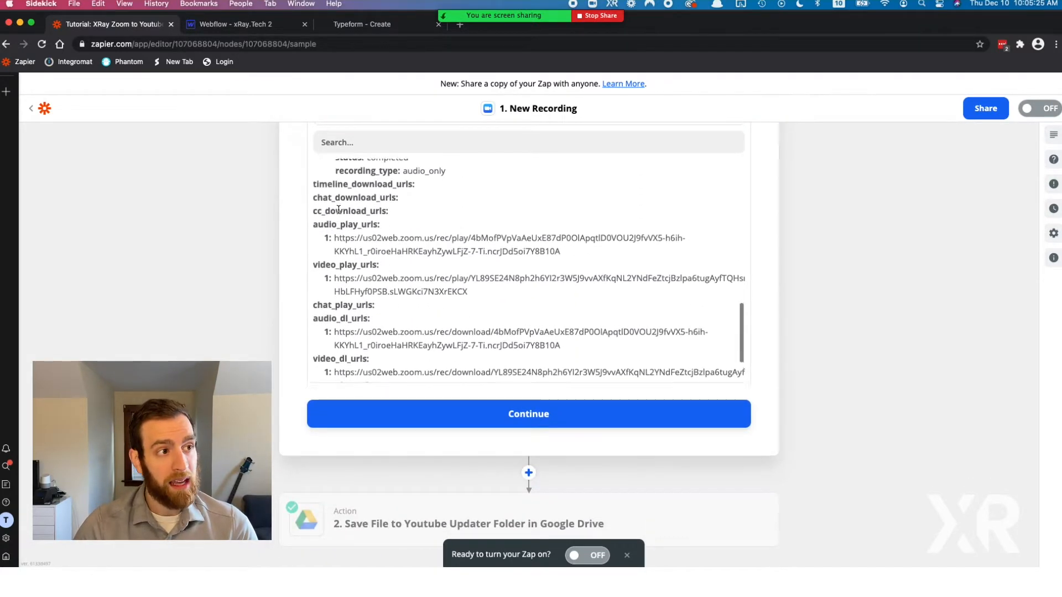
pyautogui.scroll(3, 339, 209)
pyautogui.scroll(3, 339, 209)
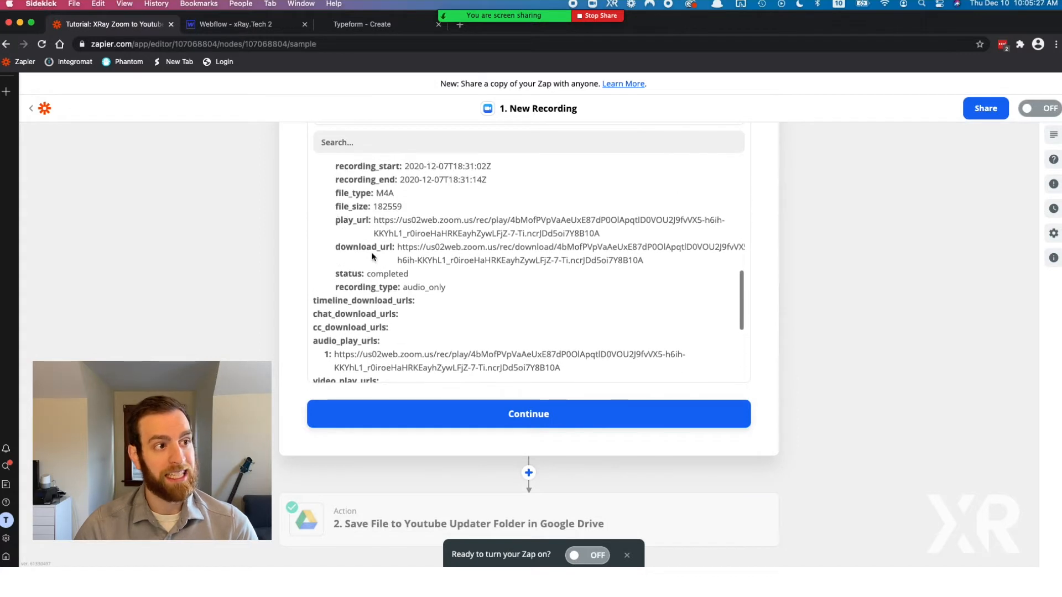
pyautogui.scroll(-1, 371, 258)
pyautogui.moveTo(398, 246); pyautogui.dragTo(660, 261)
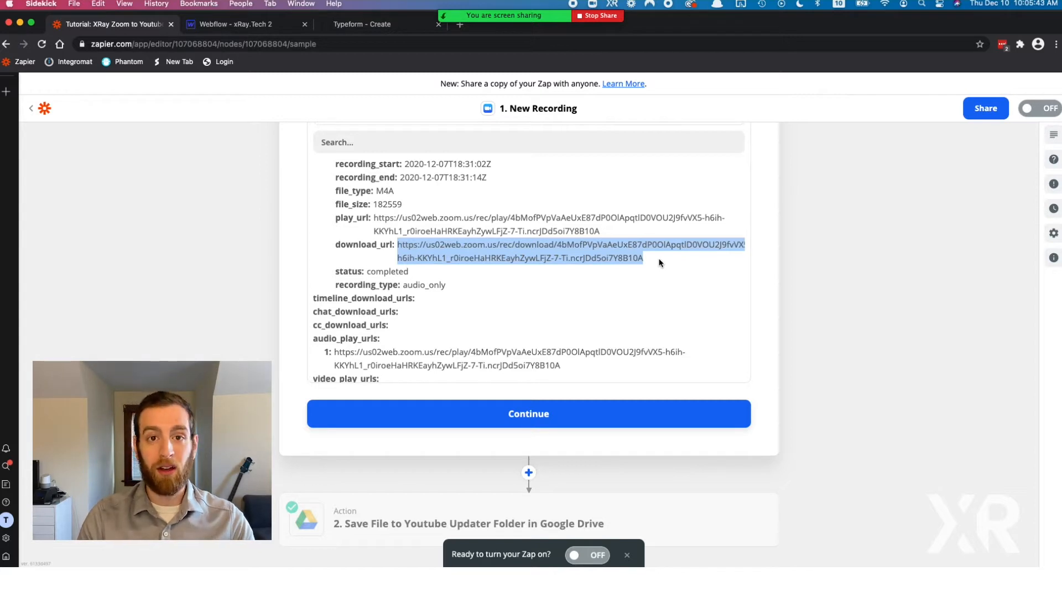
pyautogui.scroll(-1, 659, 263)
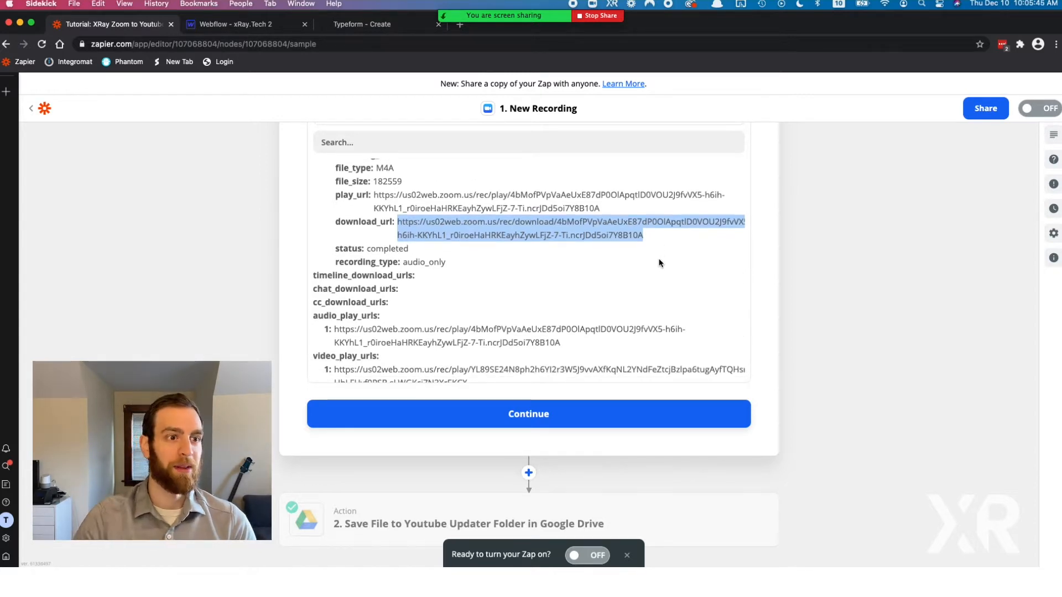
pyautogui.scroll(-3, 772, 288)
pyautogui.scroll(-3, 772, 288)
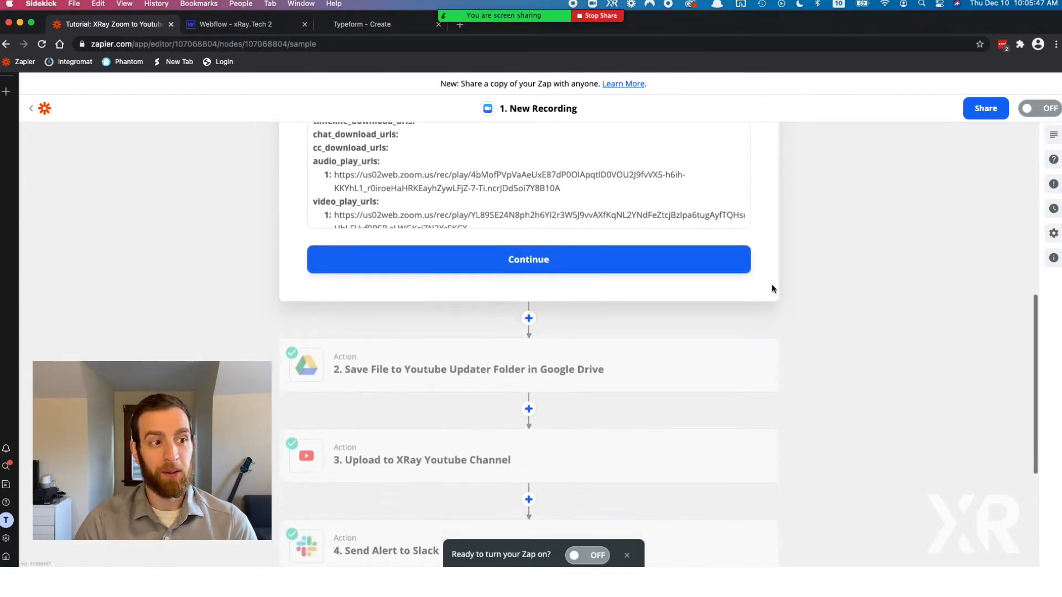
pyautogui.scroll(-3, 771, 288)
pyautogui.click(647, 288)
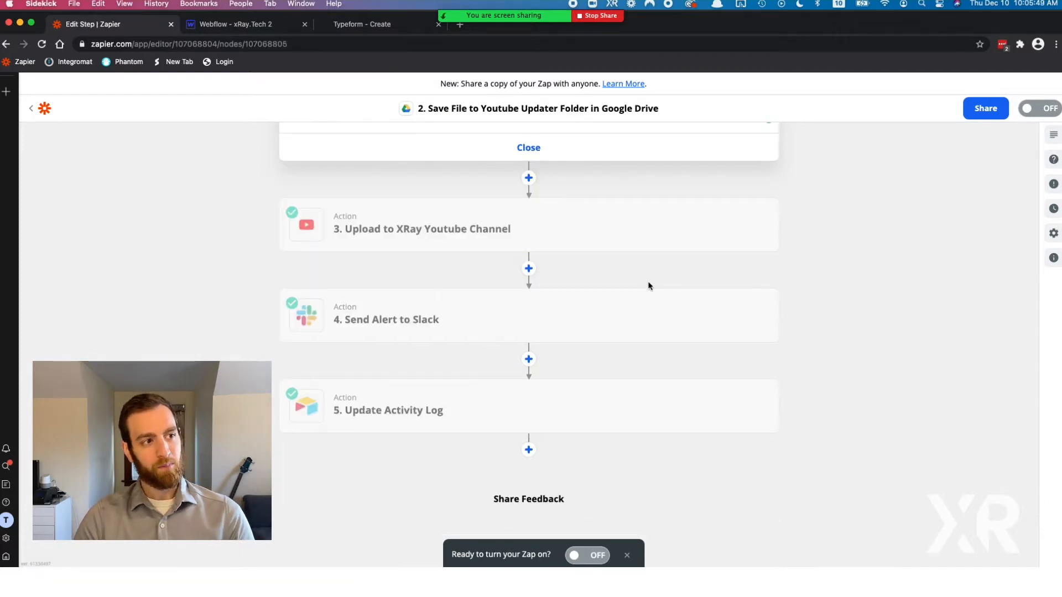
pyautogui.scroll(3, 649, 286)
pyautogui.scroll(2, 649, 286)
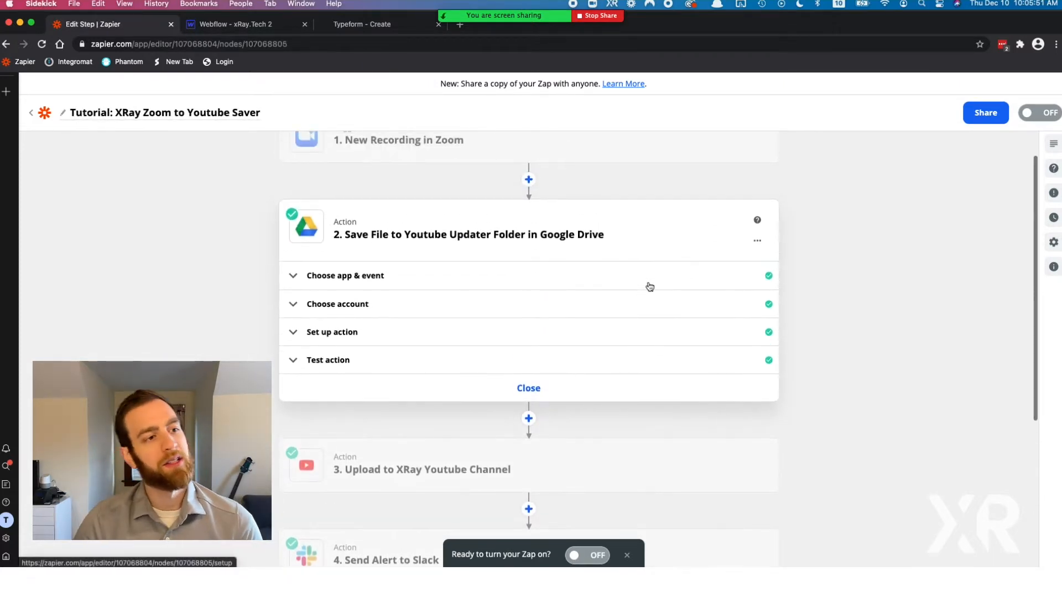
# Choose Upload File as the Google Drive step's action event and save it
pyautogui.click(624, 281)
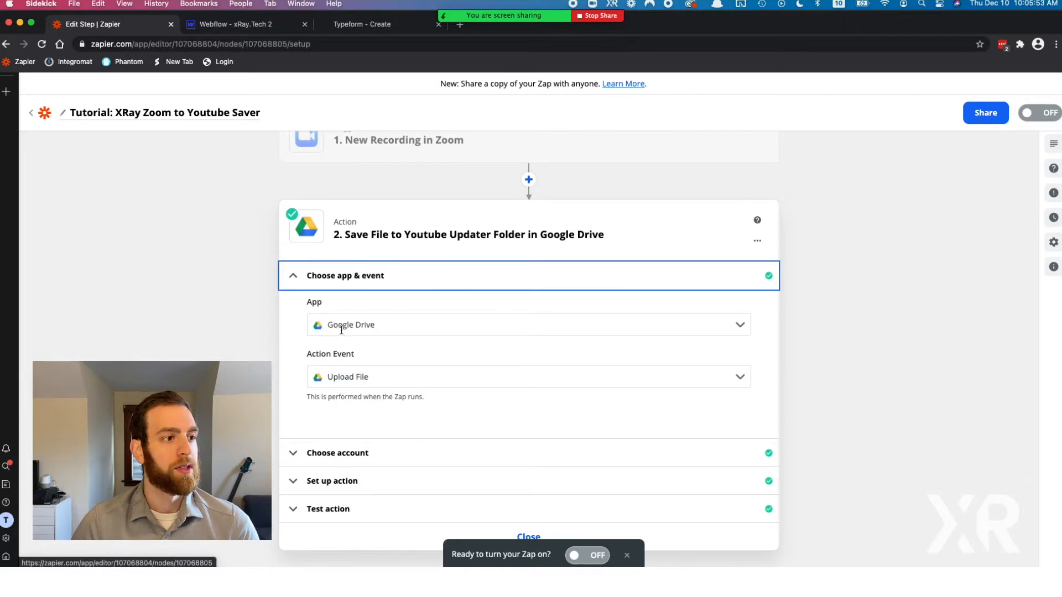
pyautogui.scroll(-1, 332, 365)
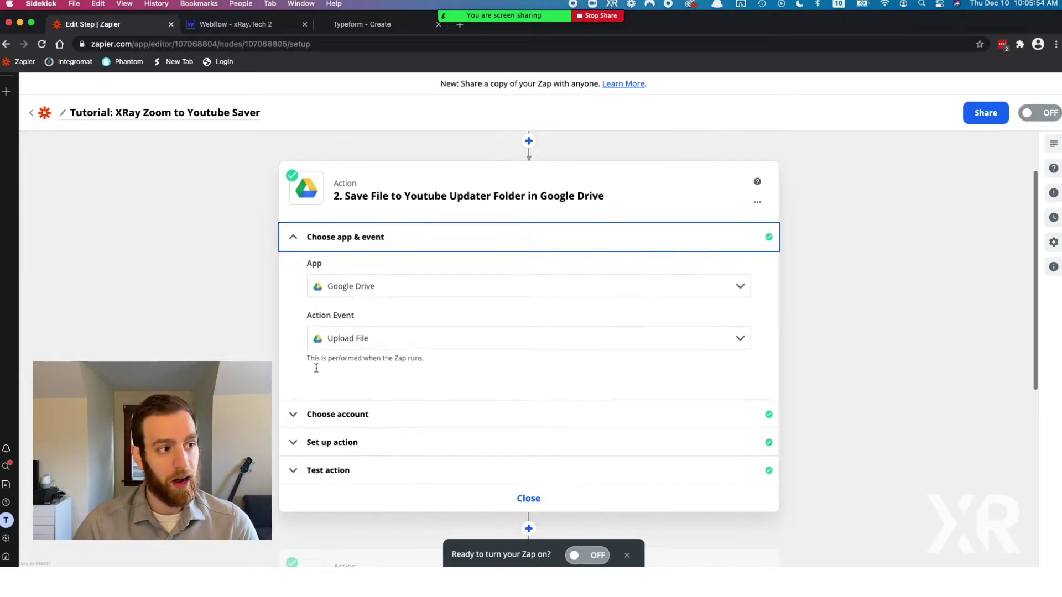
pyautogui.click(372, 335)
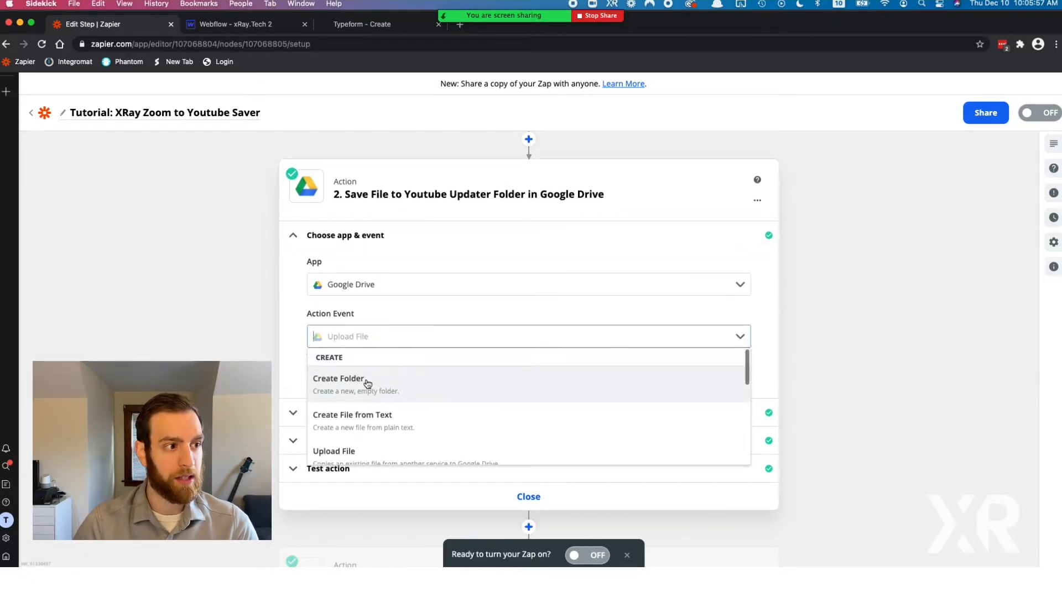
pyautogui.scroll(-2, 368, 383)
pyautogui.scroll(-2, 368, 383)
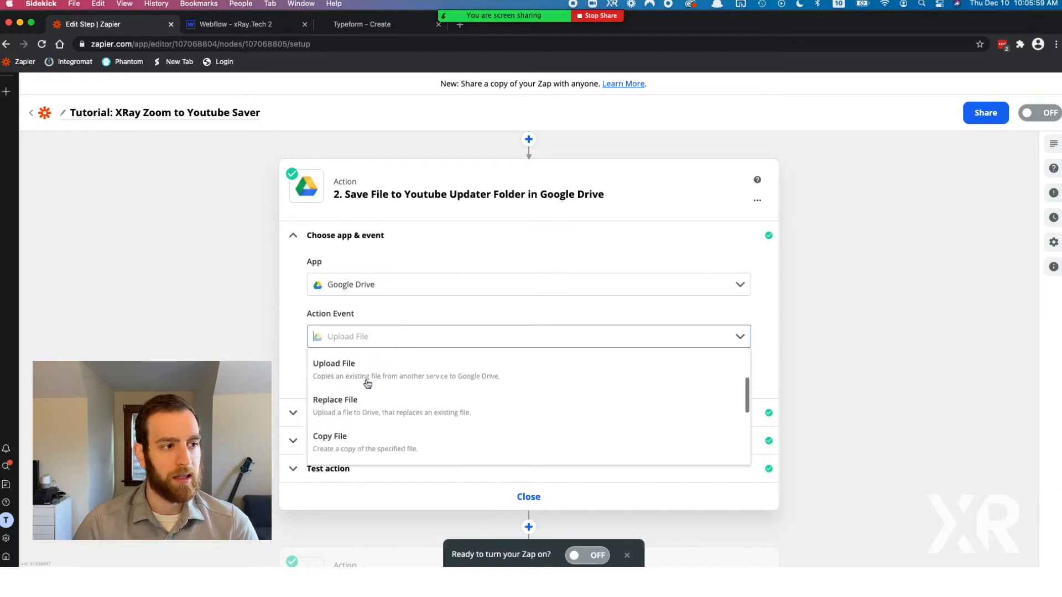
pyautogui.scroll(-2, 367, 382)
pyautogui.scroll(-2, 368, 382)
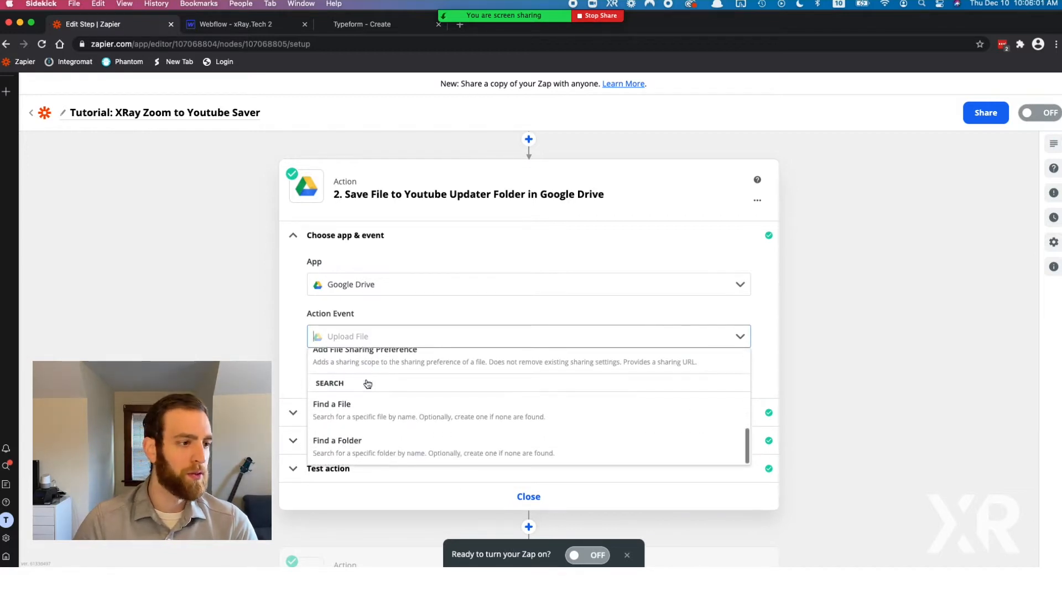
pyautogui.scroll(3, 368, 383)
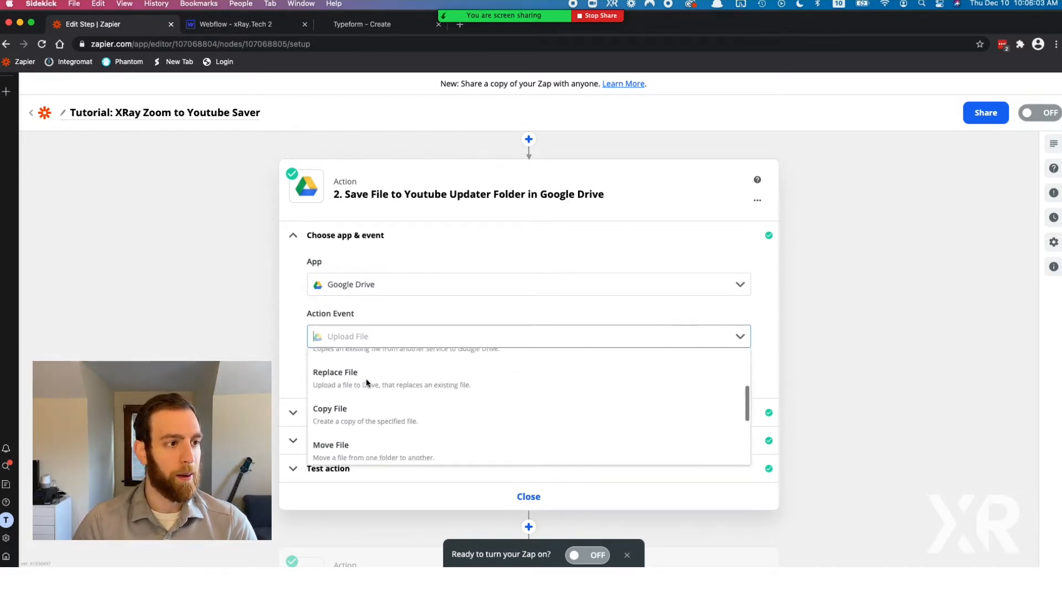
pyautogui.scroll(3, 367, 382)
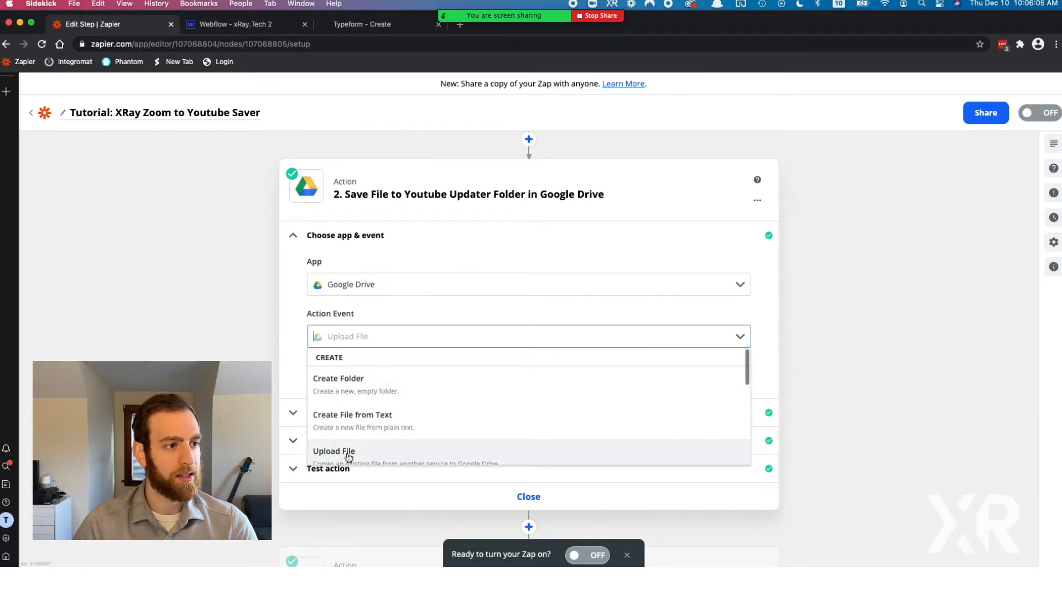
pyautogui.click(348, 455)
pyautogui.click(365, 394)
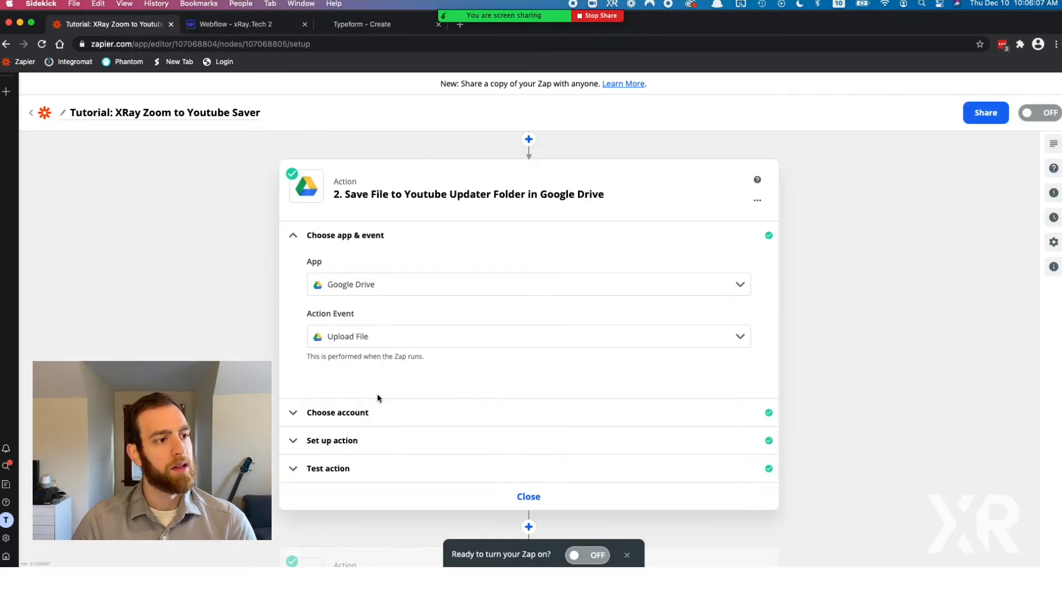
# Set the destination drive to My Google Drive and the folder to root
pyautogui.click(349, 440)
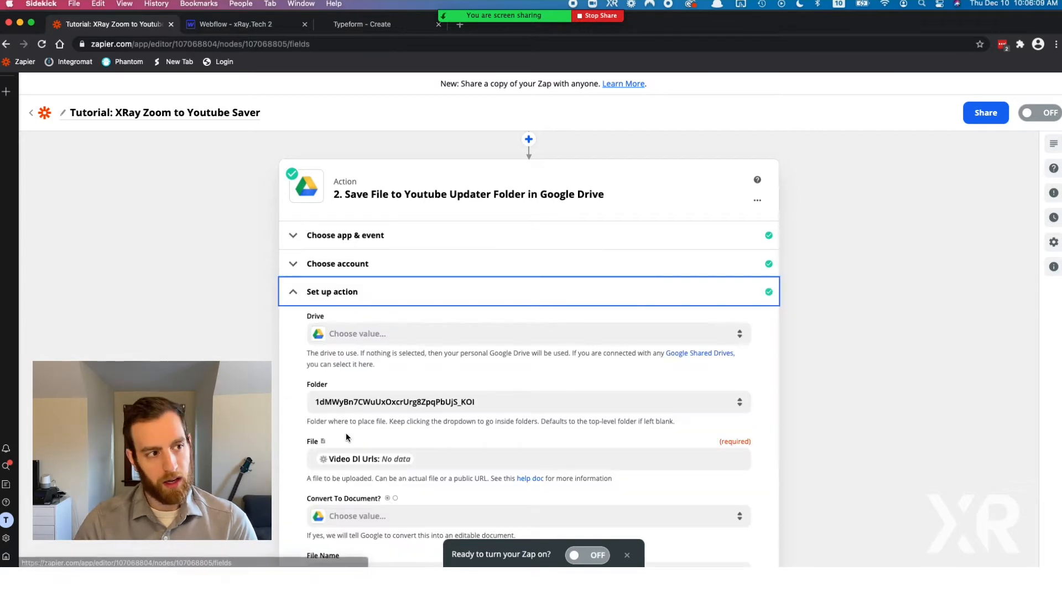
pyautogui.scroll(-2, 347, 438)
pyautogui.scroll(-3, 347, 437)
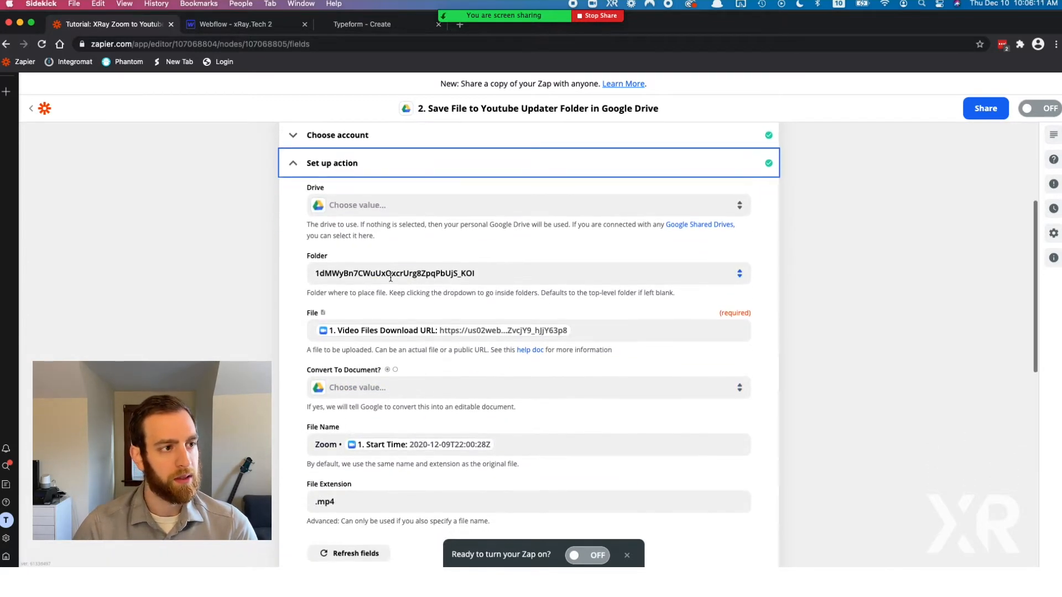
pyautogui.click(503, 275)
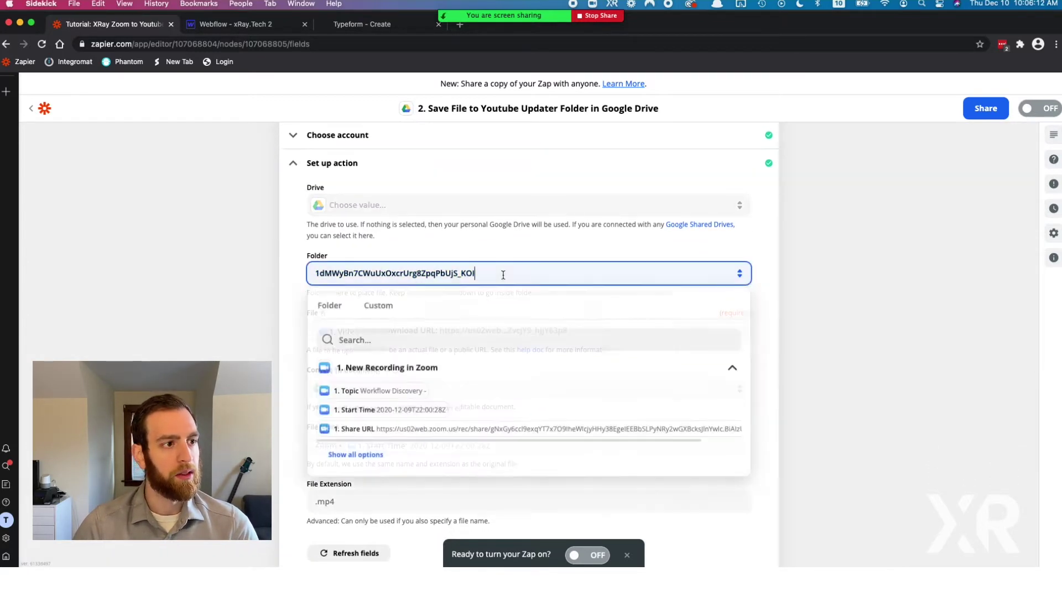
pyautogui.click(324, 305)
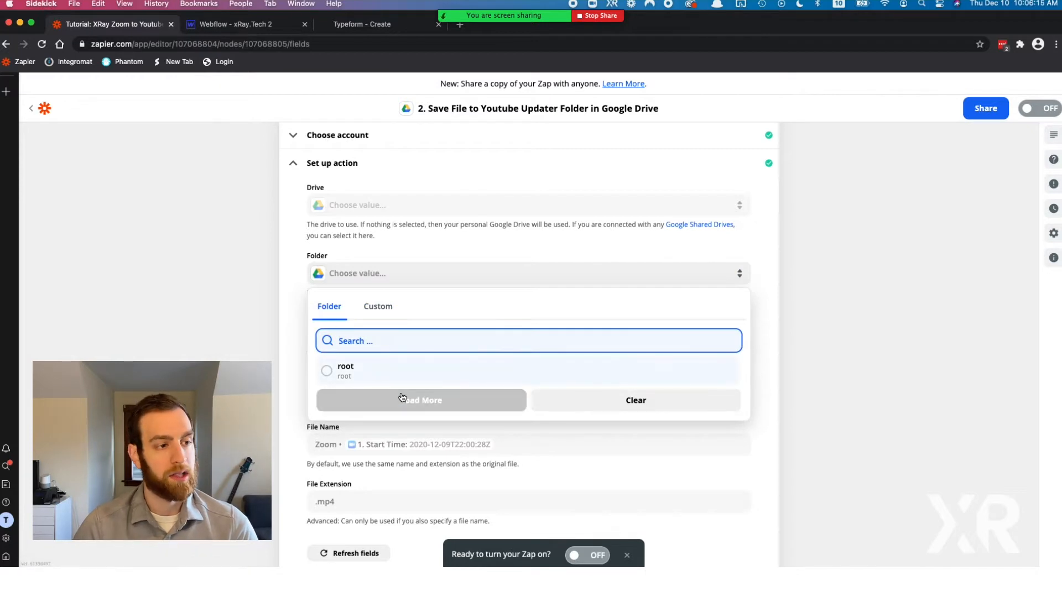
pyautogui.click(421, 400)
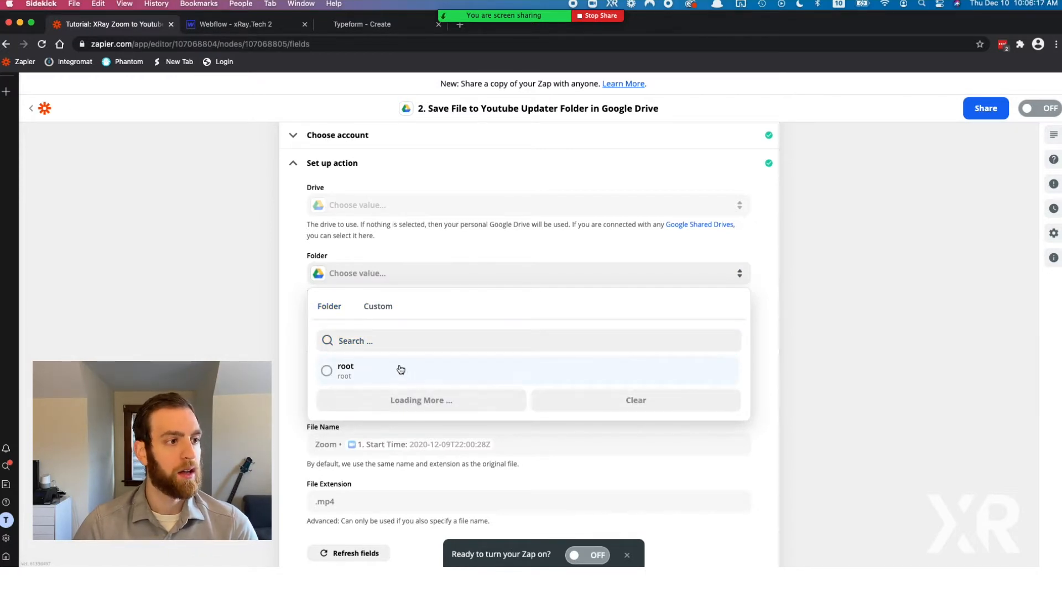
pyautogui.click(365, 204)
pyautogui.click(342, 297)
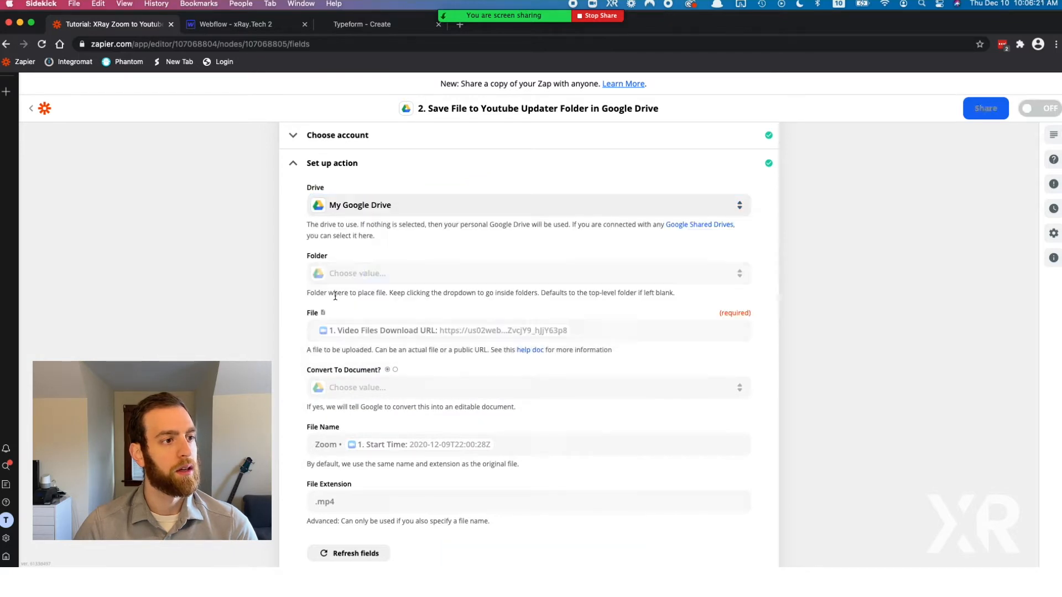
pyautogui.click(365, 274)
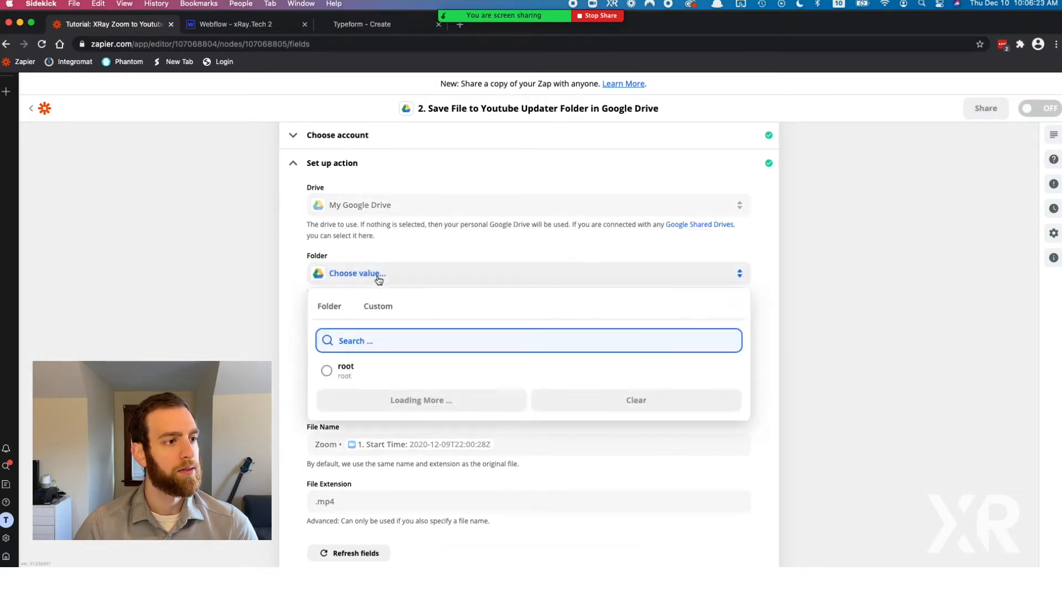
pyautogui.click(353, 370)
pyautogui.scroll(-2, 383, 311)
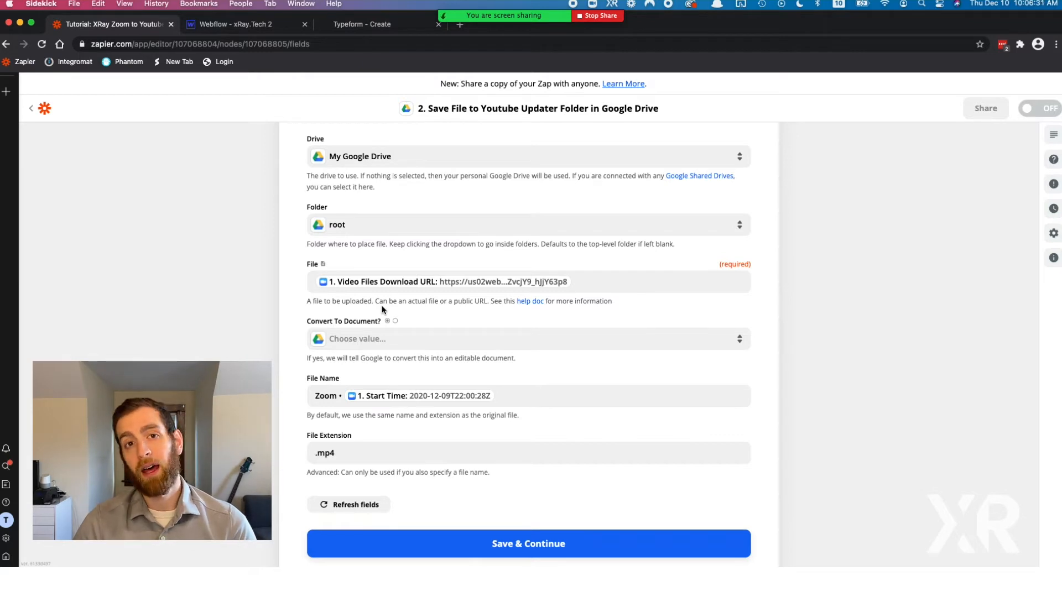
pyautogui.rightClick(382, 305)
pyautogui.click(525, 307)
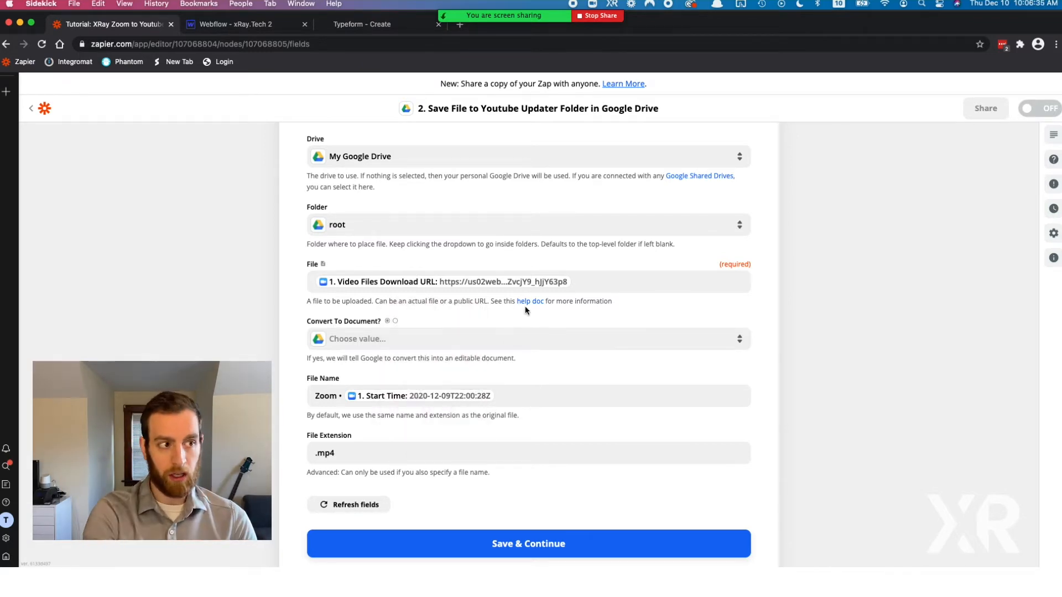
pyautogui.scroll(-1, 525, 307)
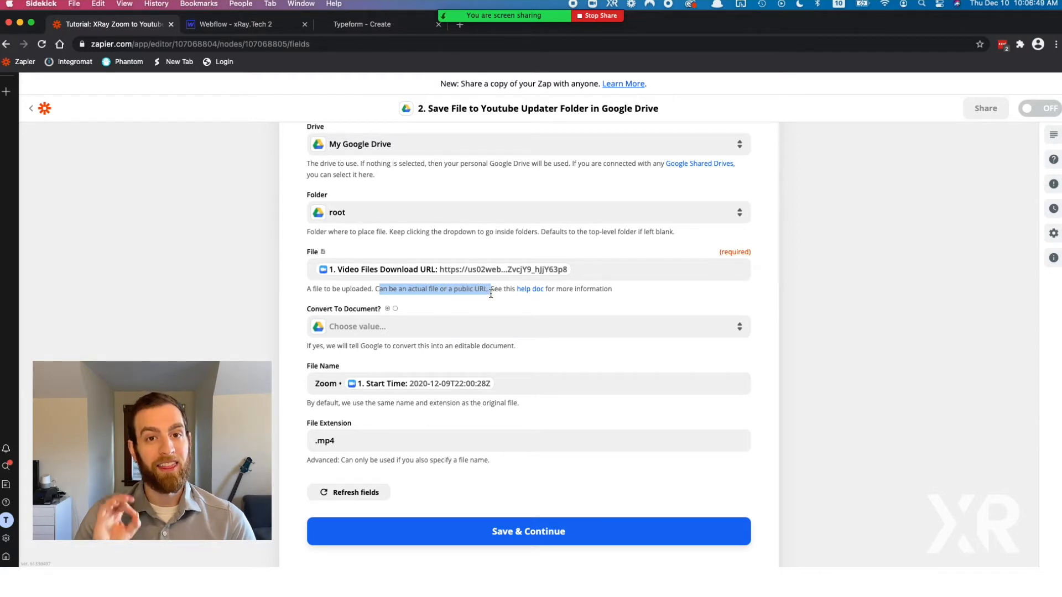
# Keep only the Video Files Download URL as the file, discarding the added Audio Files URL
pyautogui.click(579, 268)
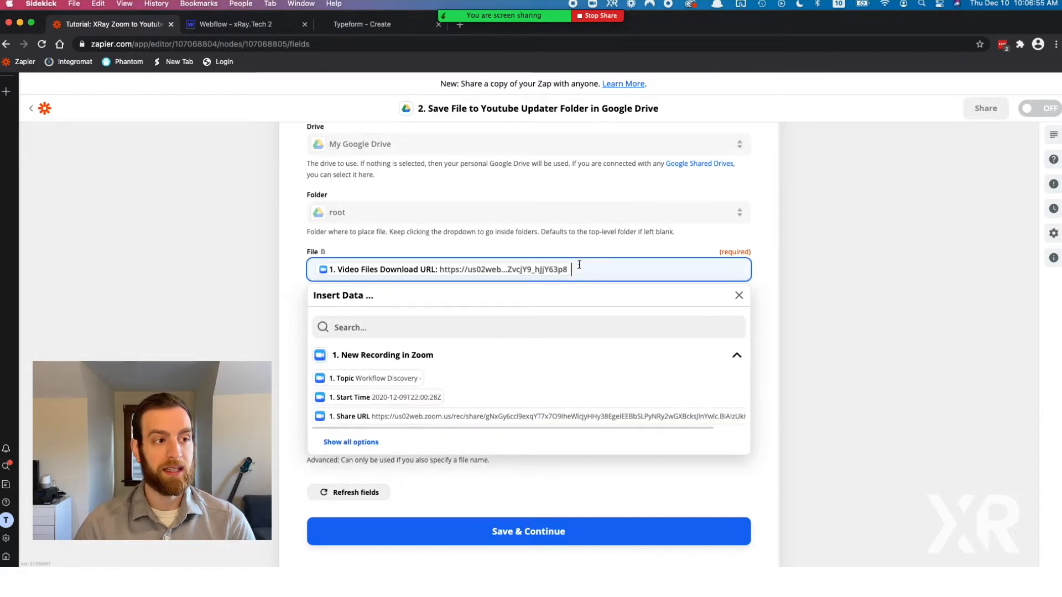
pyautogui.scroll(-2, 384, 406)
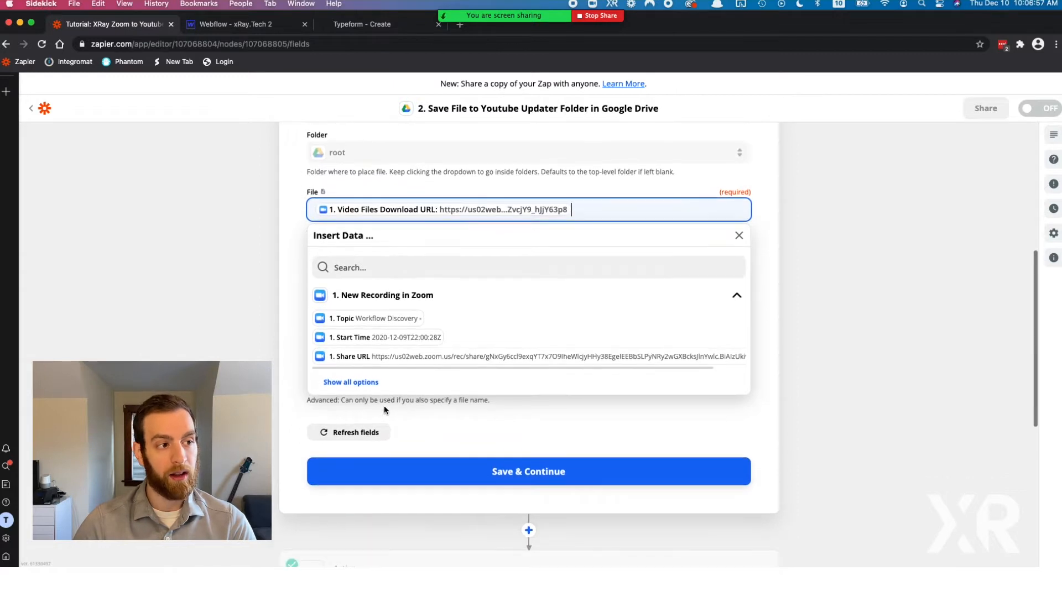
pyautogui.click(367, 382)
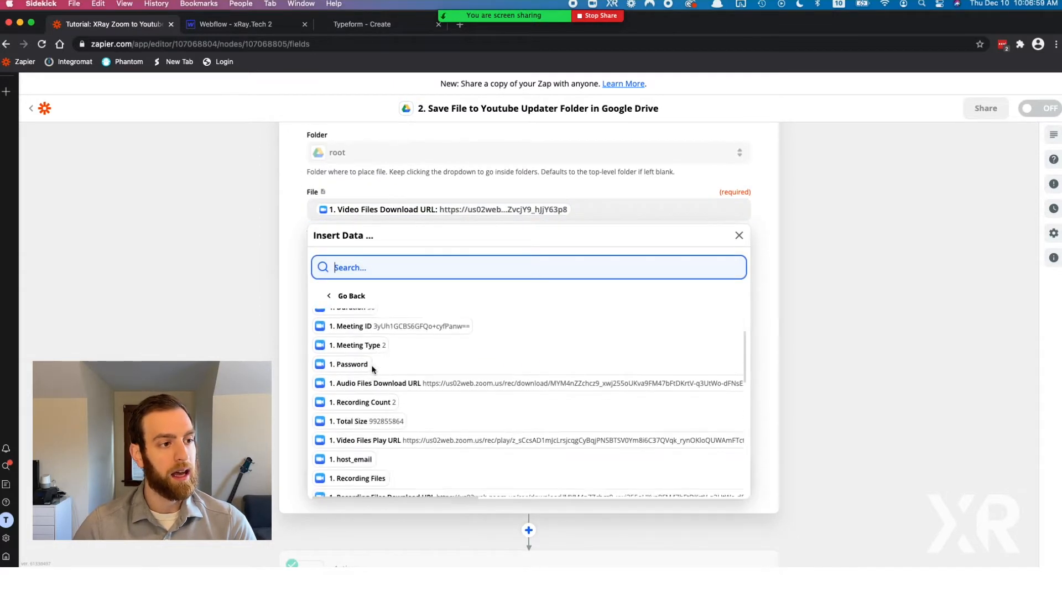
pyautogui.scroll(-3, 373, 368)
pyautogui.scroll(-3, 373, 368)
pyautogui.scroll(-3, 373, 369)
pyautogui.scroll(-3, 372, 368)
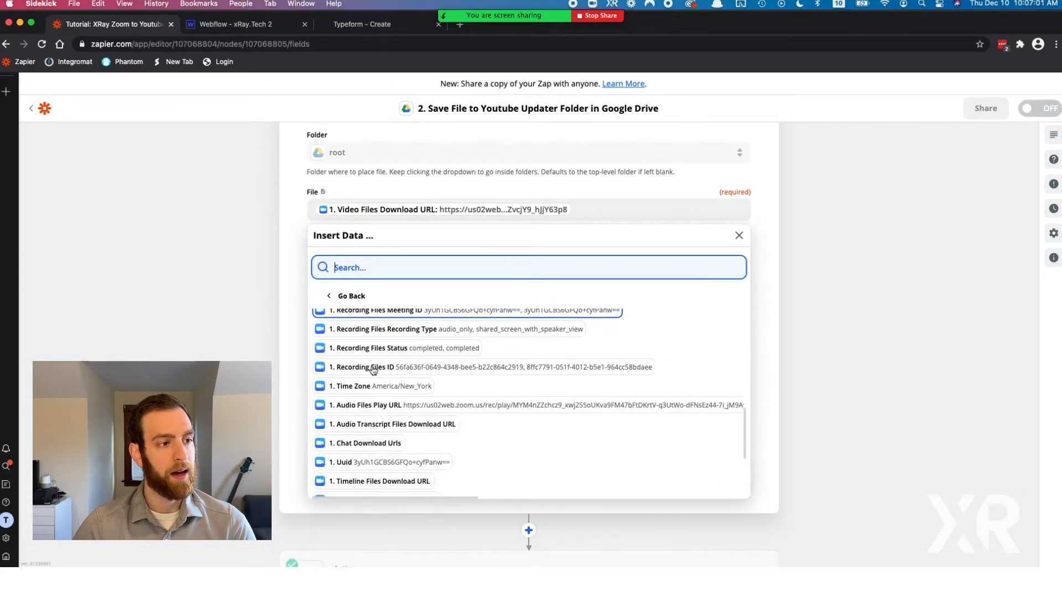
pyautogui.scroll(-3, 373, 371)
pyautogui.scroll(-2, 373, 370)
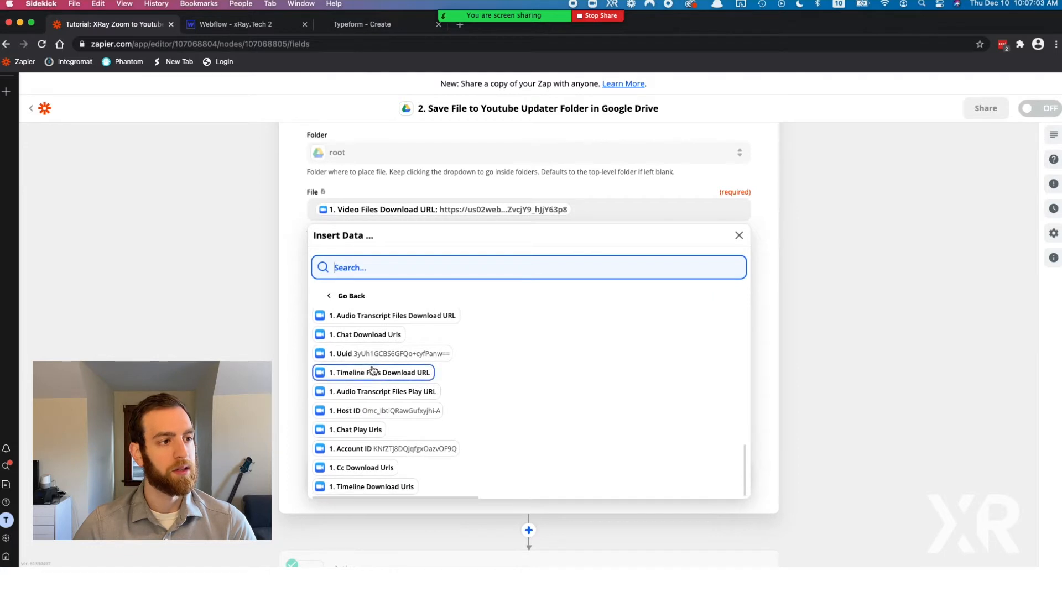
pyautogui.scroll(3, 372, 369)
pyautogui.scroll(3, 373, 368)
pyautogui.scroll(2, 372, 369)
pyautogui.scroll(3, 372, 369)
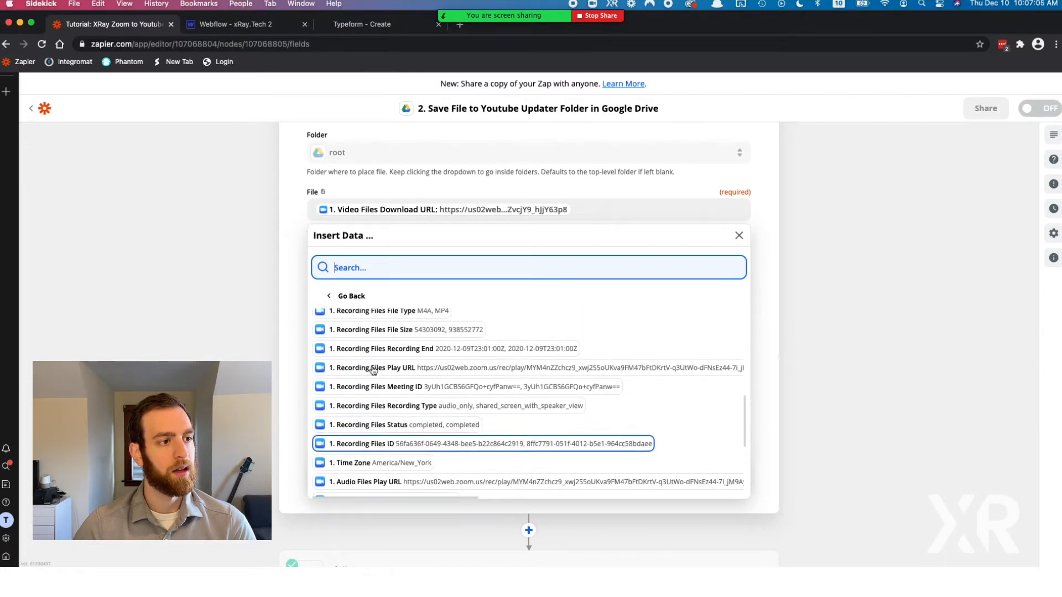
pyautogui.scroll(2, 372, 368)
pyautogui.scroll(2, 372, 368)
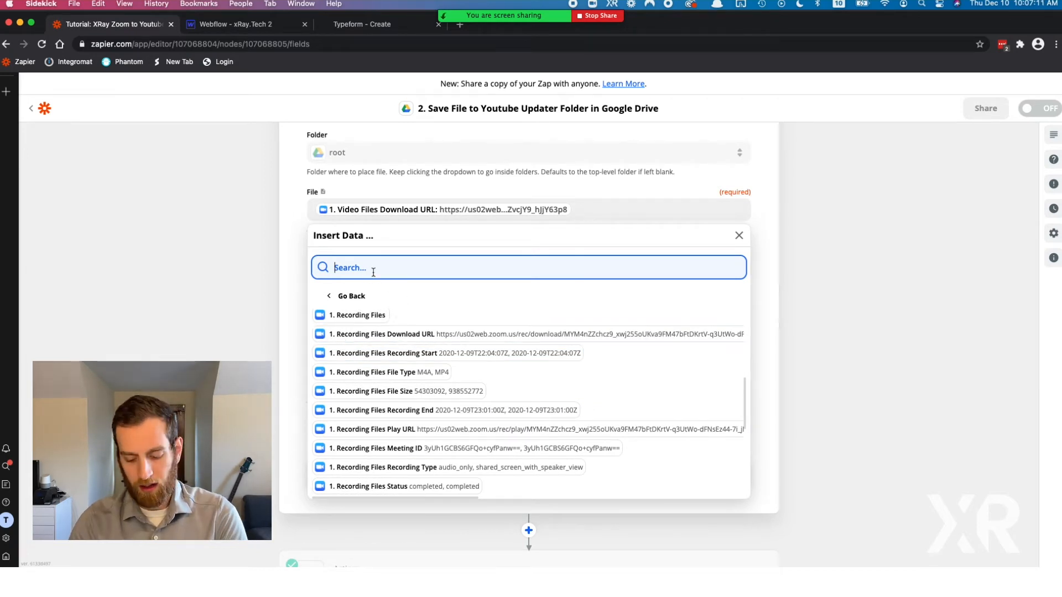
pyautogui.write('download')
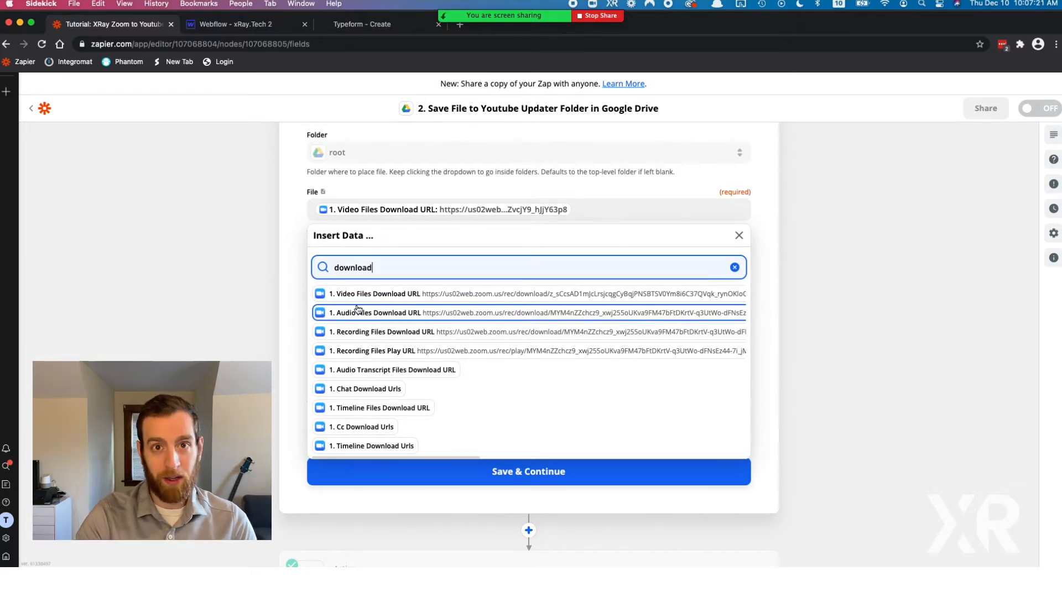
pyautogui.click(358, 312)
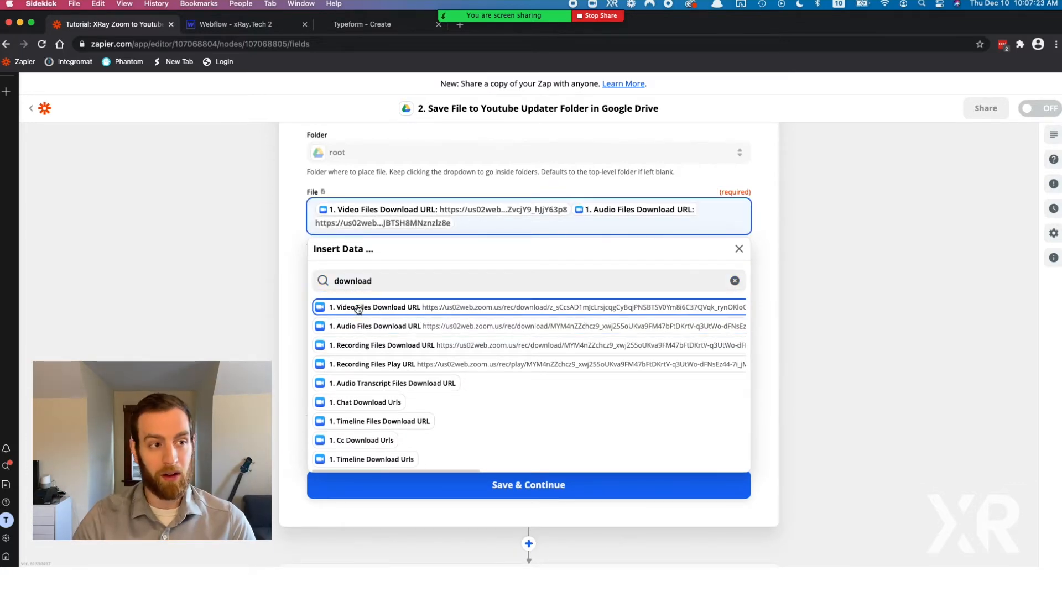
pyautogui.press('BackSpace')
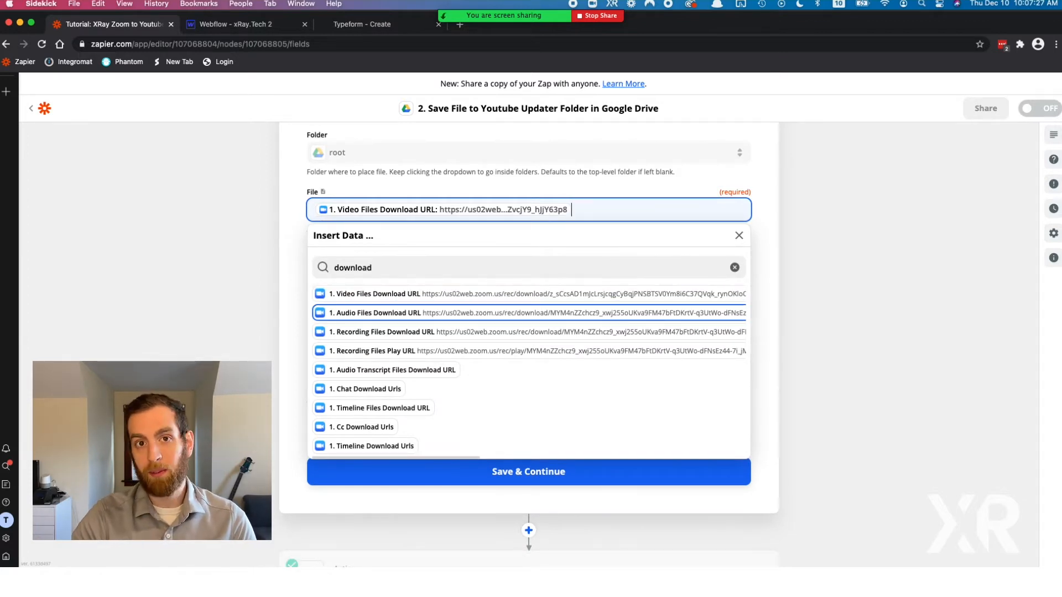
pyautogui.click(305, 300)
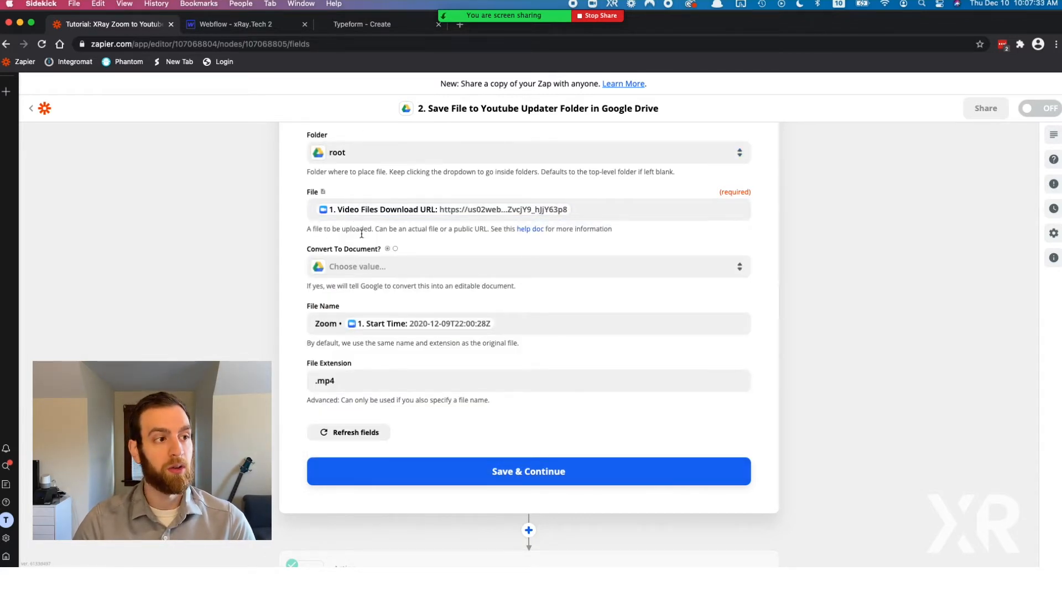
pyautogui.scroll(-1, 362, 234)
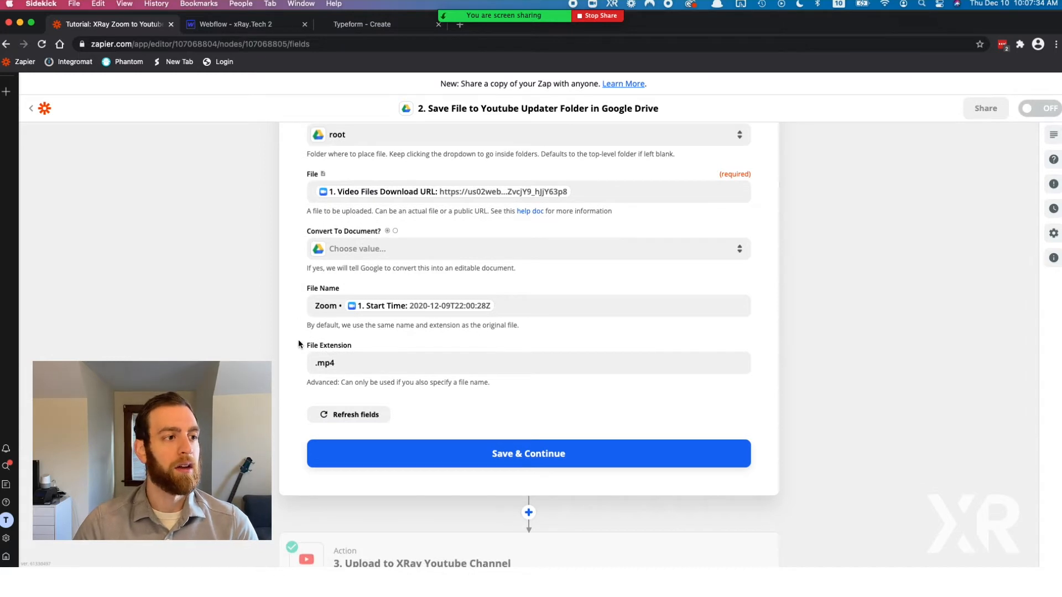
# Replace Start Time with the recording's Topic in the file name and save the Drive step
pyautogui.doubleClick(319, 306)
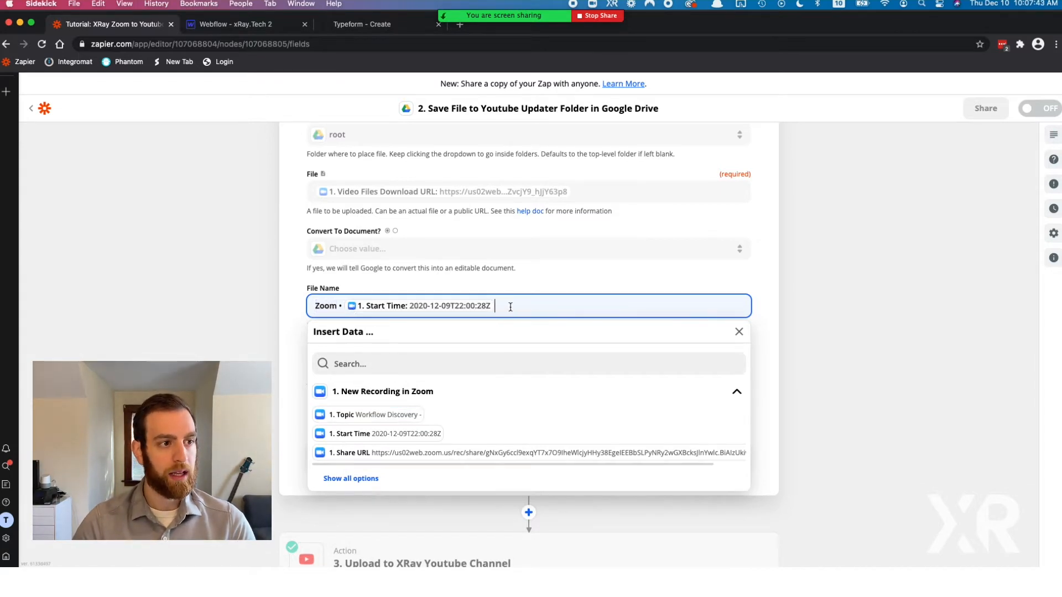
pyautogui.press('BackSpace')
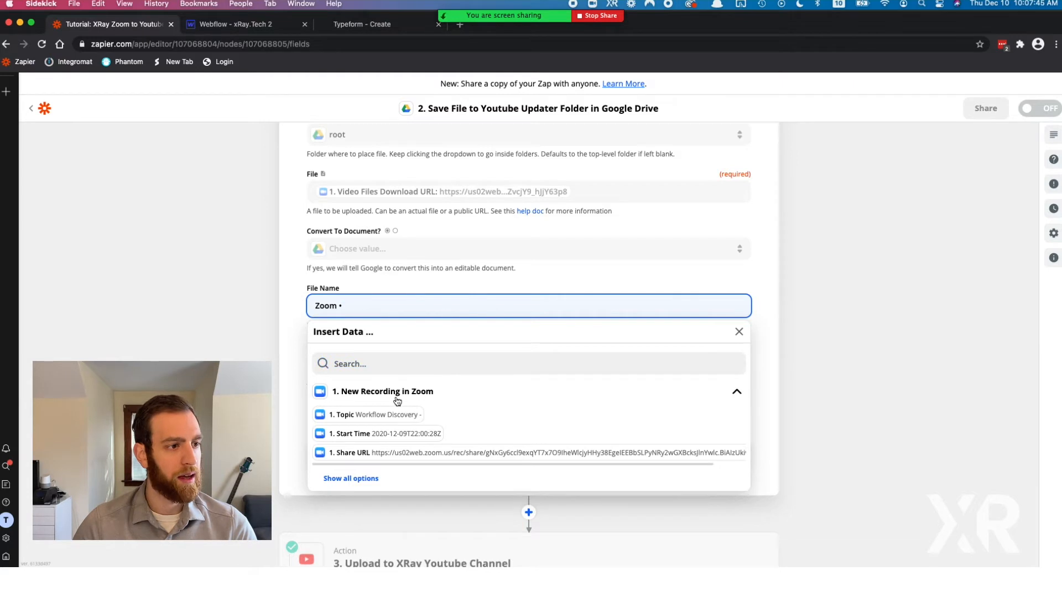
pyautogui.click(372, 415)
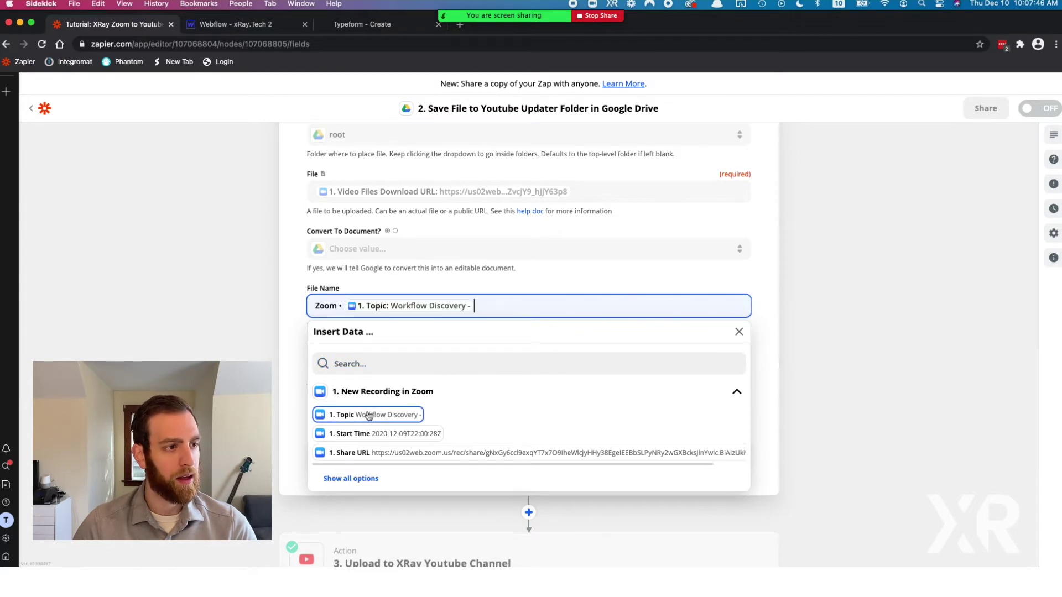
pyautogui.click(412, 280)
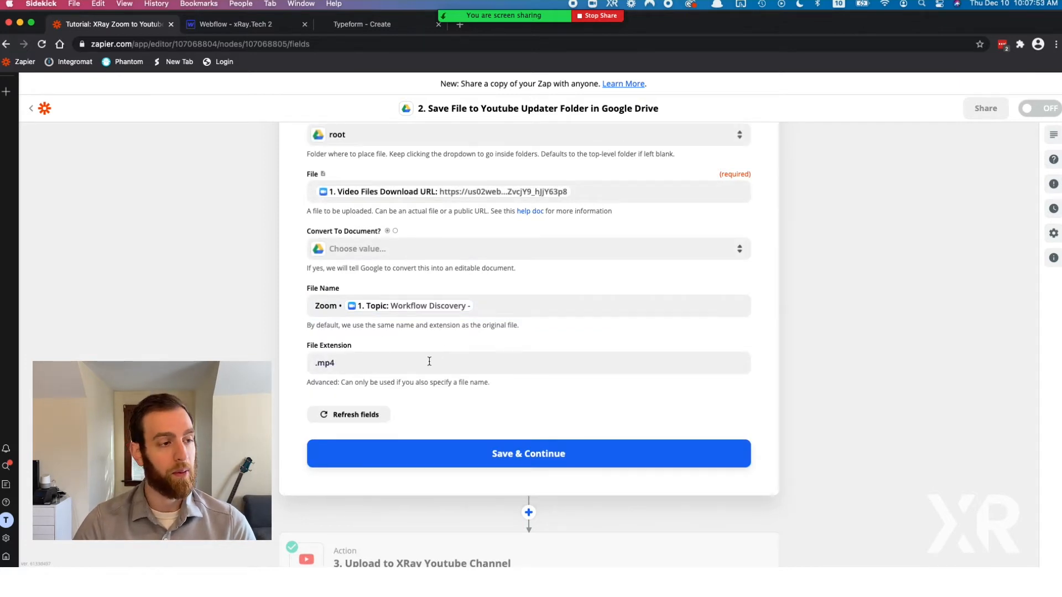
pyautogui.click(385, 367)
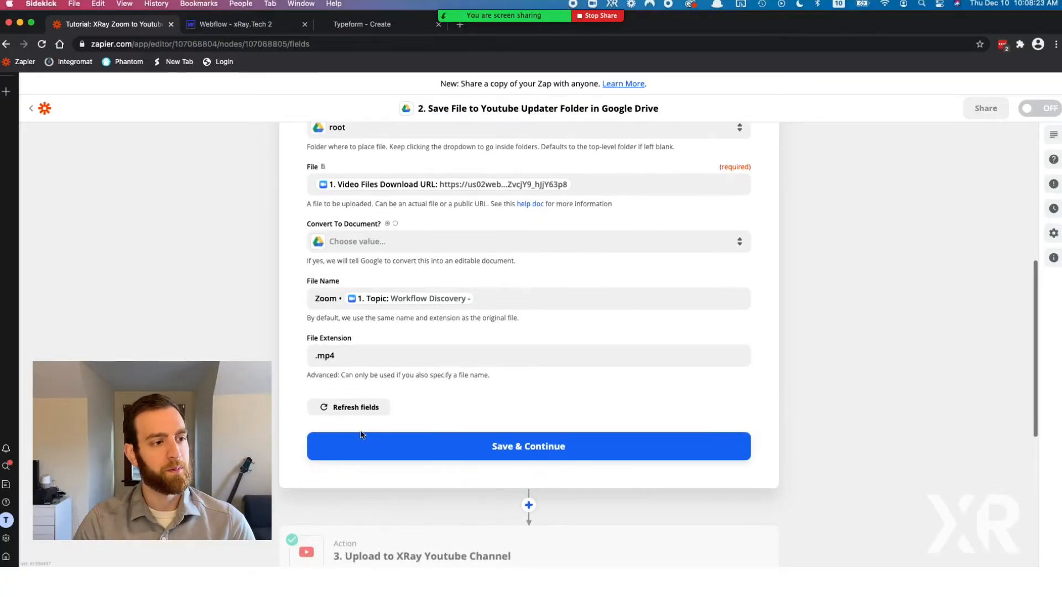
pyautogui.click(390, 445)
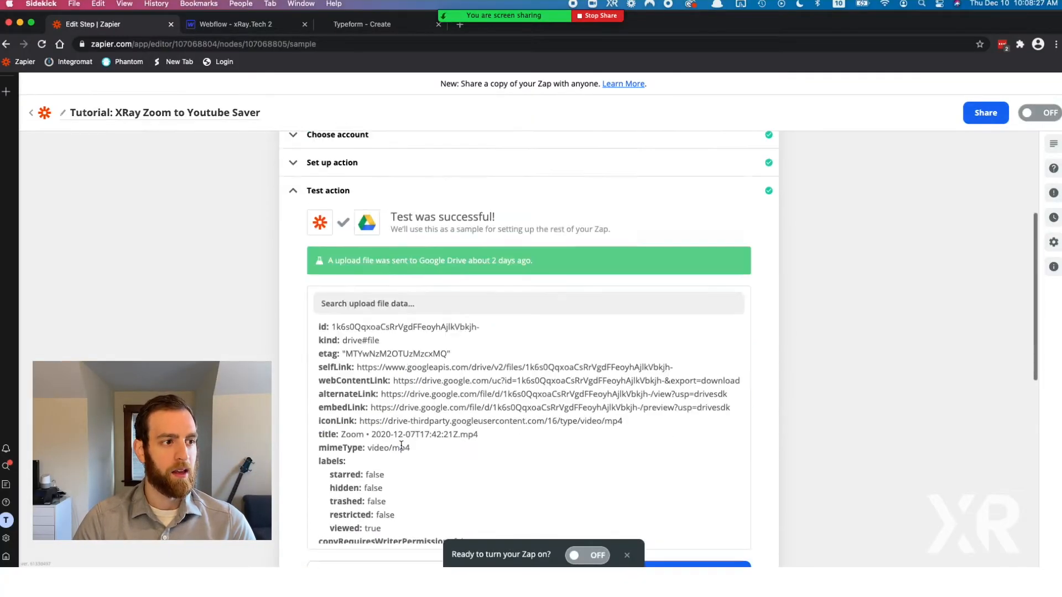
pyautogui.scroll(-5, 401, 444)
pyautogui.scroll(-5, 401, 444)
pyautogui.scroll(-5, 401, 444)
pyautogui.scroll(-5, 401, 444)
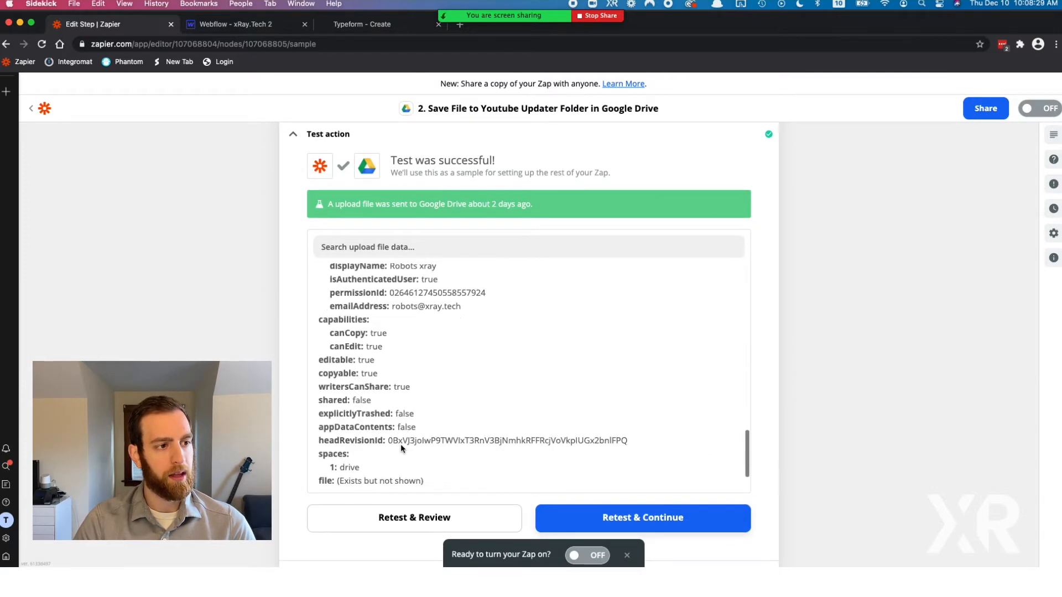
pyautogui.scroll(-5, 401, 443)
pyautogui.scroll(-5, 401, 444)
# Open the Upload to XRay Youtube Channel step and its app and event settings
pyautogui.click(408, 373)
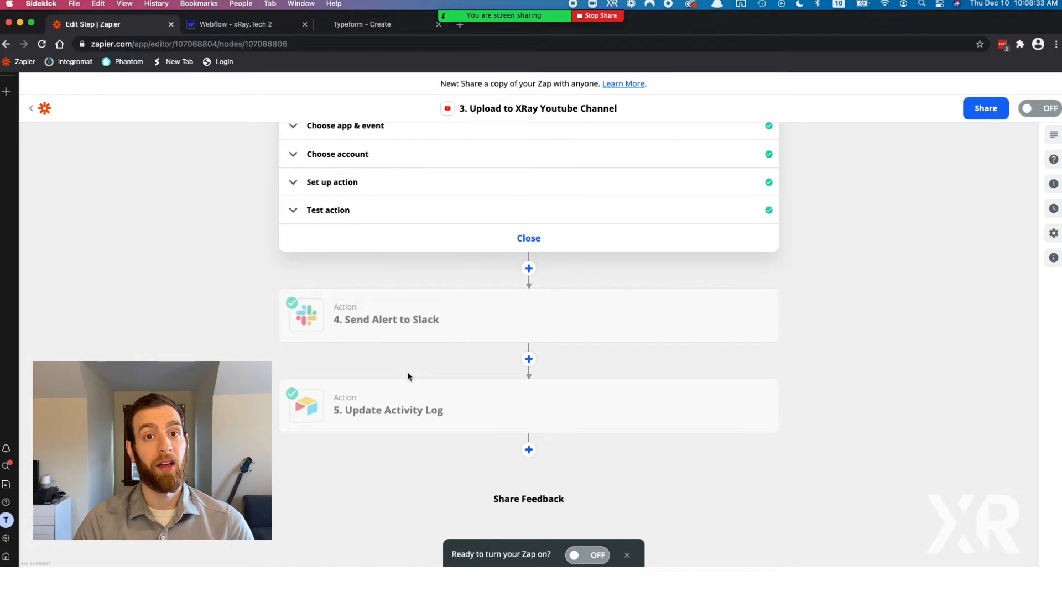
pyautogui.scroll(5, 407, 377)
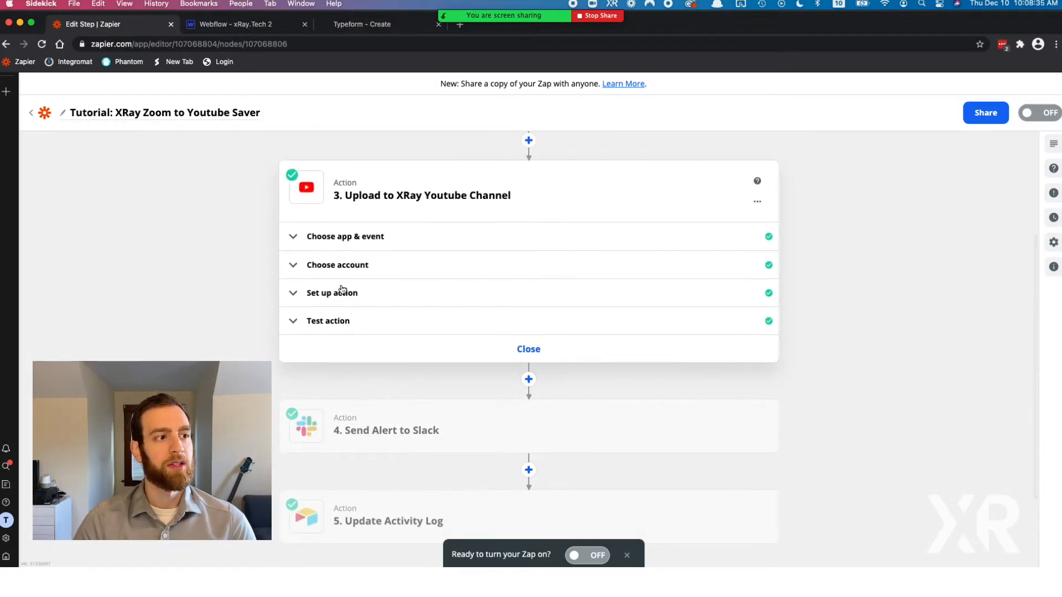
pyautogui.click(334, 236)
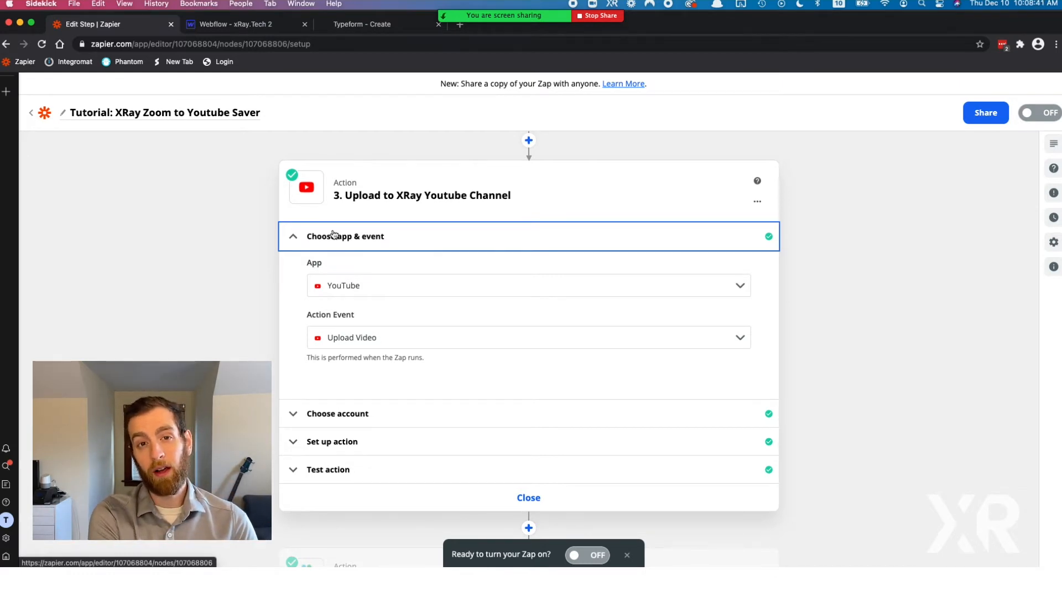
pyautogui.scroll(5, 333, 234)
pyautogui.scroll(3, 334, 234)
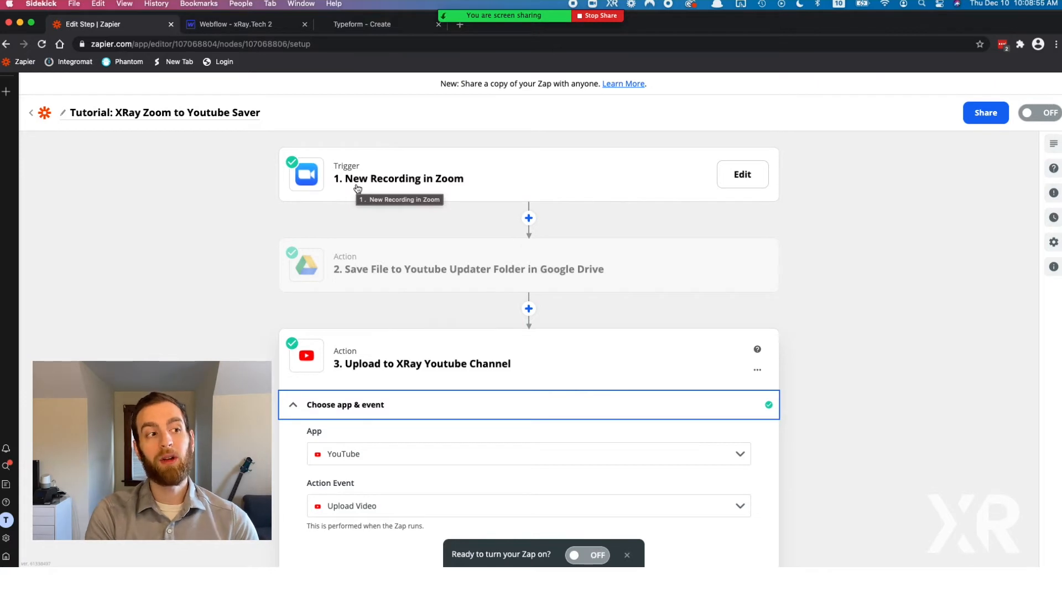
pyautogui.moveTo(469, 266)
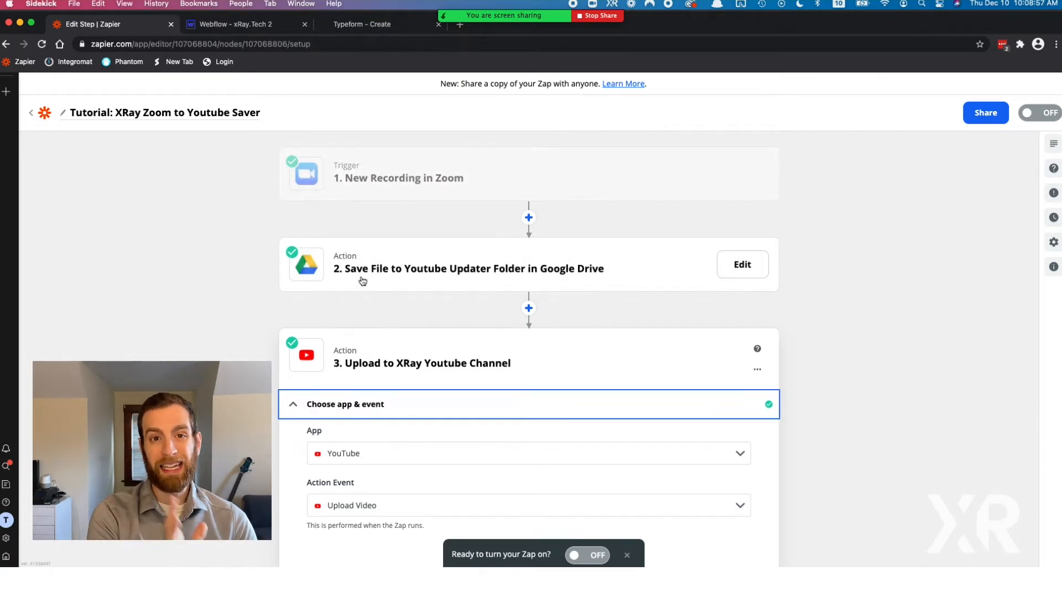
pyautogui.scroll(-1, 362, 281)
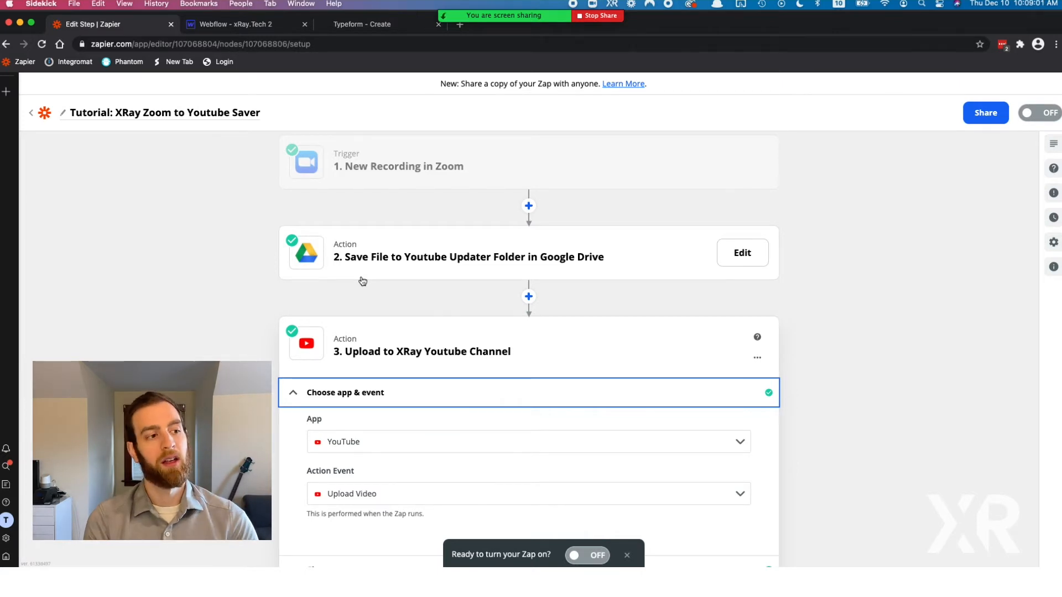
pyautogui.scroll(-3, 361, 281)
pyautogui.scroll(-2, 363, 281)
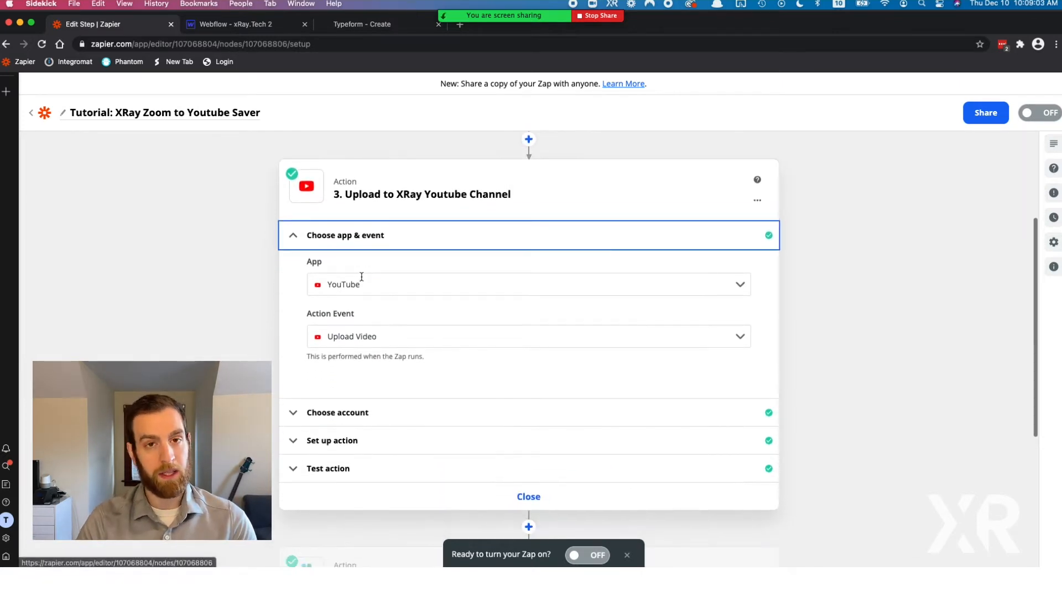
# Keep Upload Video as the YouTube action event and bring up the step's setup fields
pyautogui.click(387, 335)
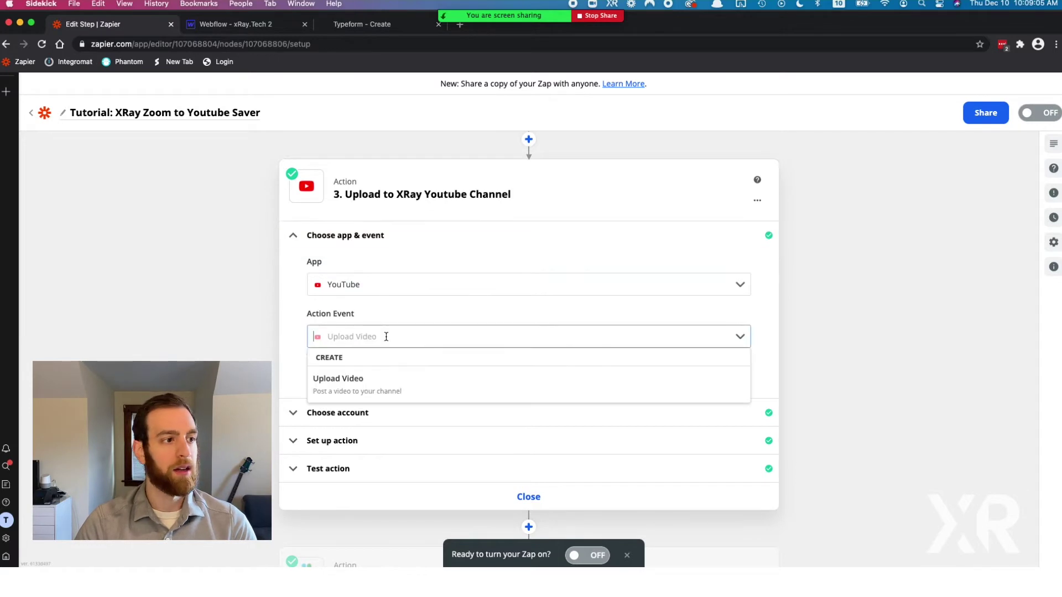
pyautogui.click(300, 306)
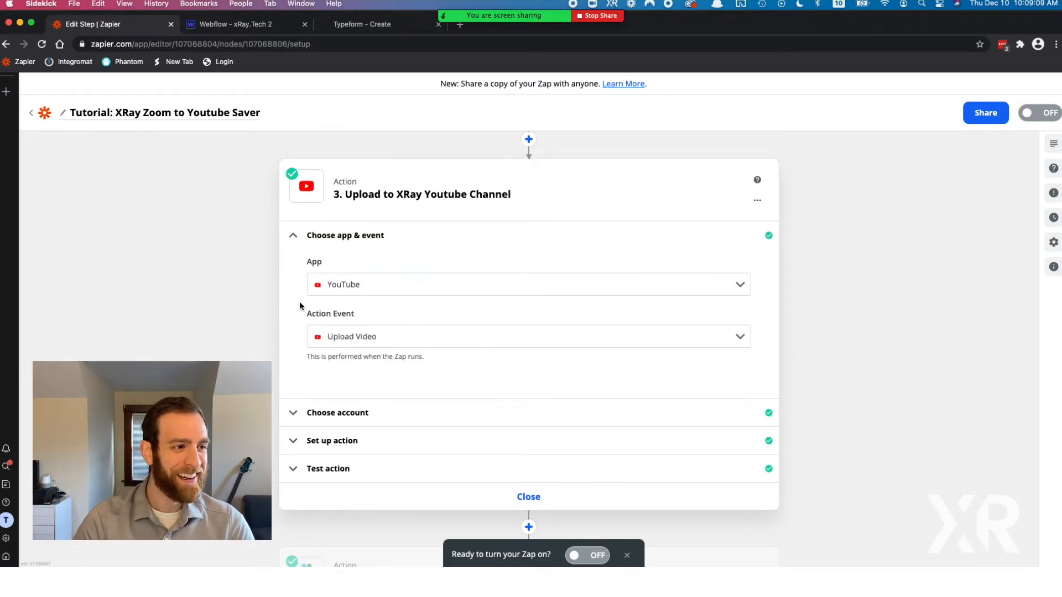
pyautogui.scroll(-1, 365, 392)
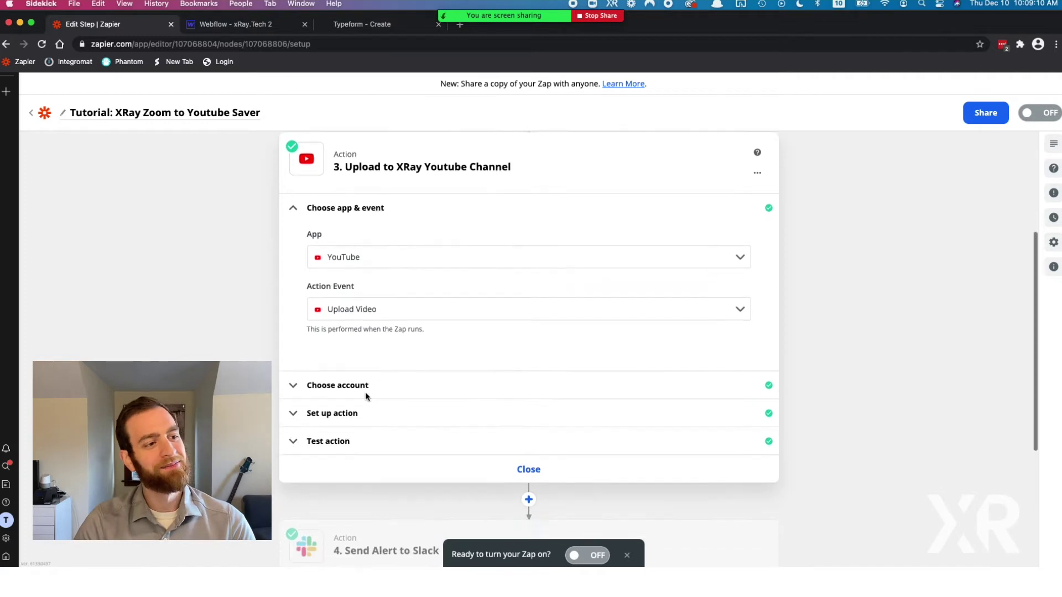
pyautogui.click(332, 408)
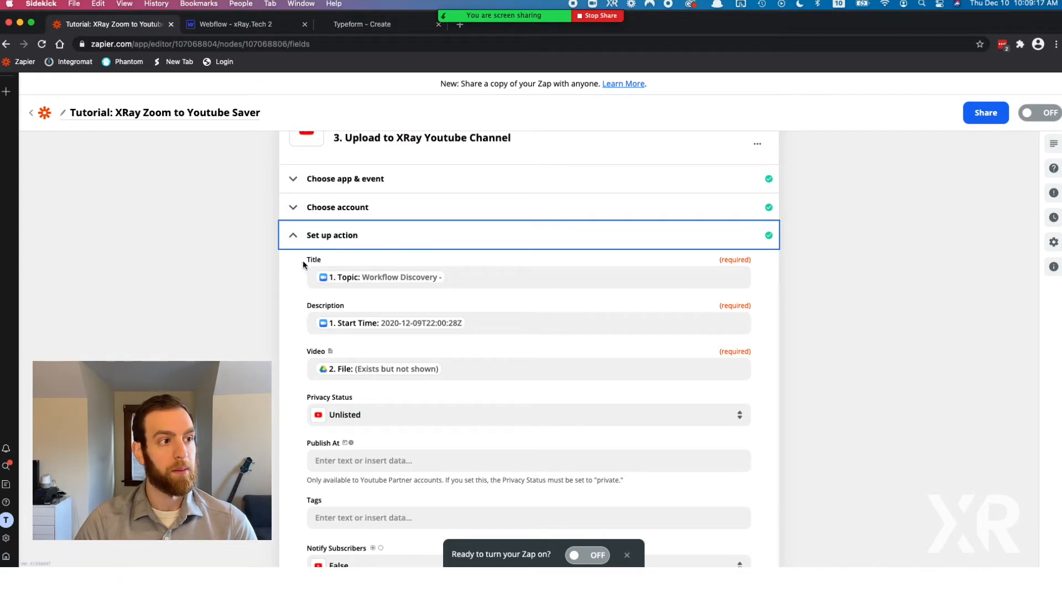
pyautogui.scroll(-2, 290, 313)
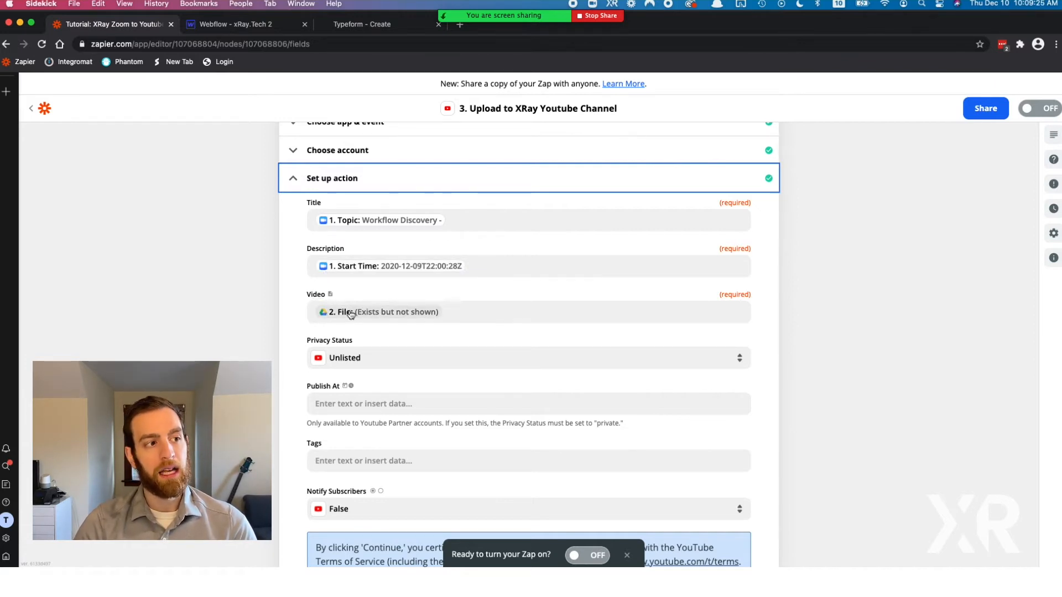
# Confirm the Video field uses the Drive step's File and review the Privacy Status choices, keeping Unlisted
pyautogui.click(463, 313)
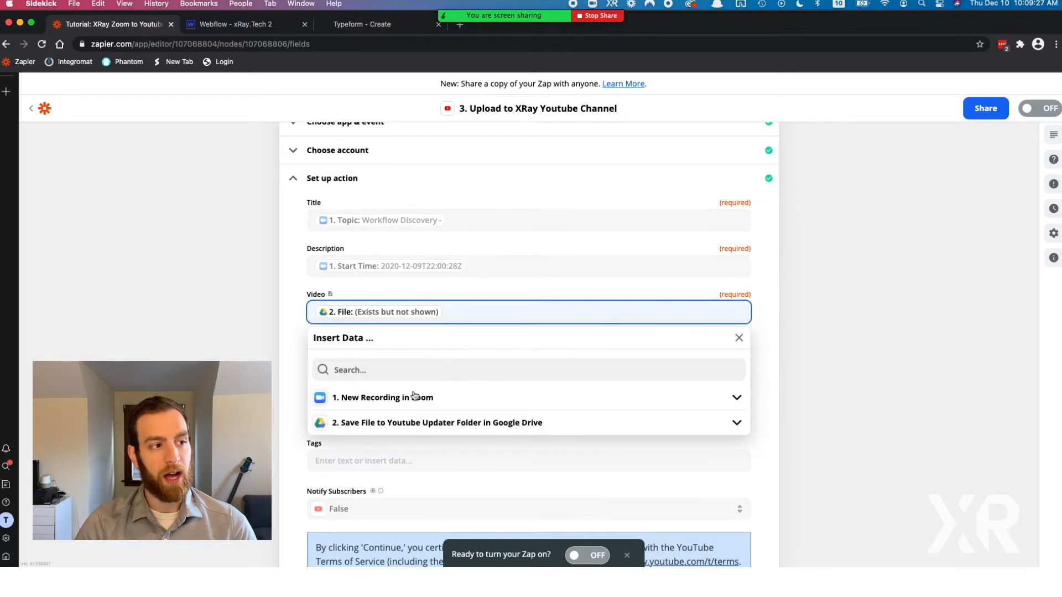
pyautogui.click(405, 424)
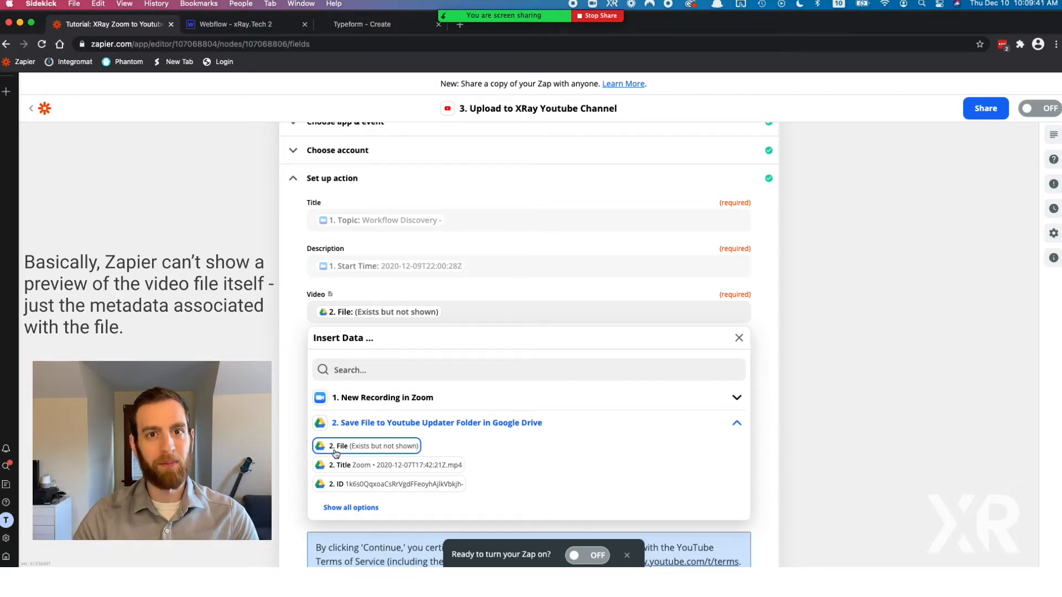
pyautogui.click(300, 393)
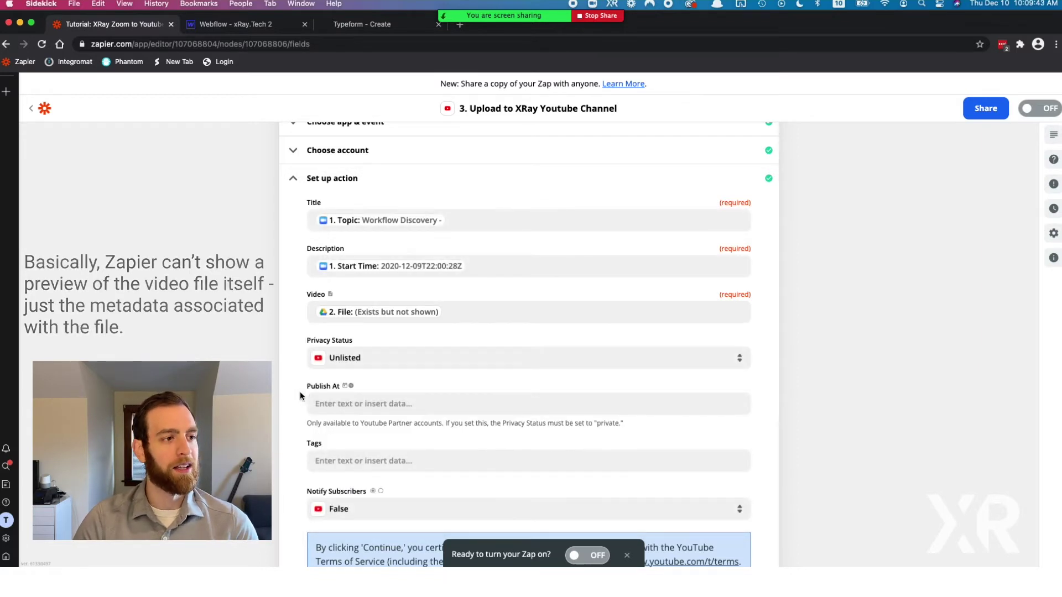
pyautogui.scroll(-3, 362, 316)
pyautogui.click(372, 307)
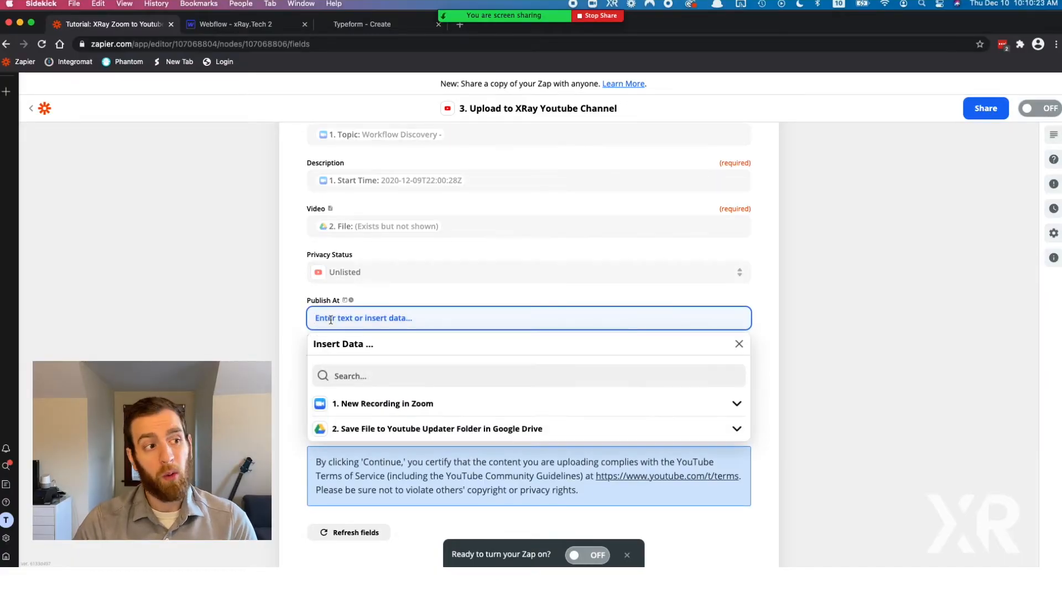
# Leave Publish At and Tags empty, keep Notify Subscribers False, and save the YouTube step
pyautogui.click(285, 301)
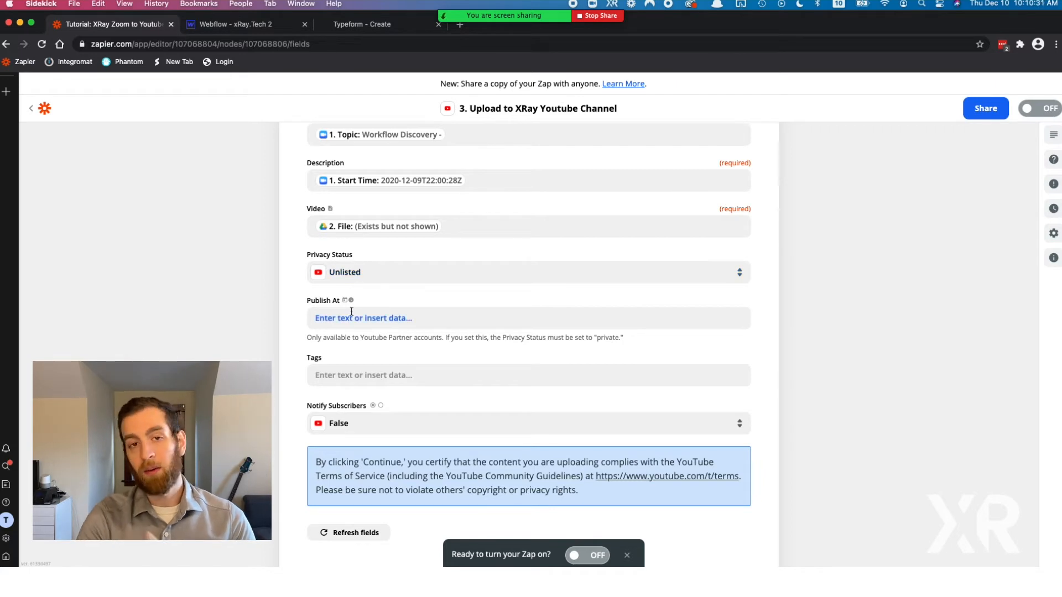
pyautogui.scroll(-2, 352, 314)
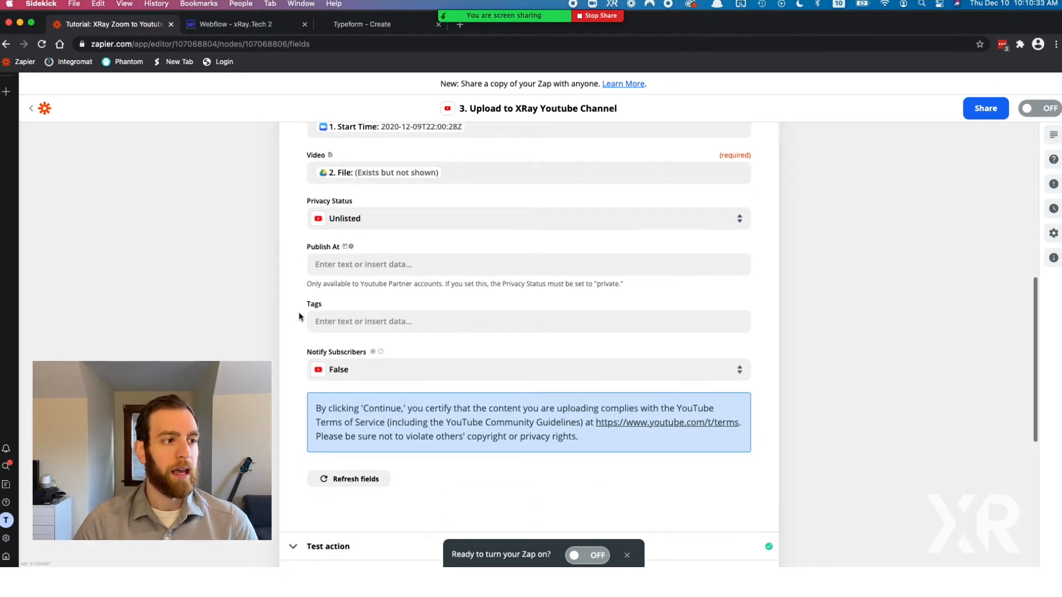
pyautogui.click(337, 320)
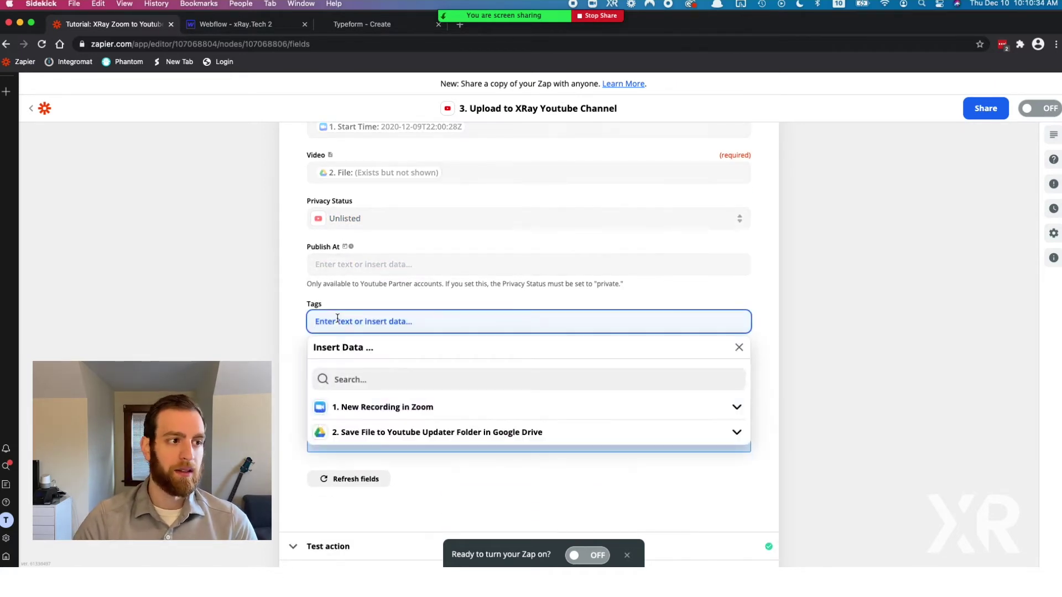
pyautogui.click(295, 306)
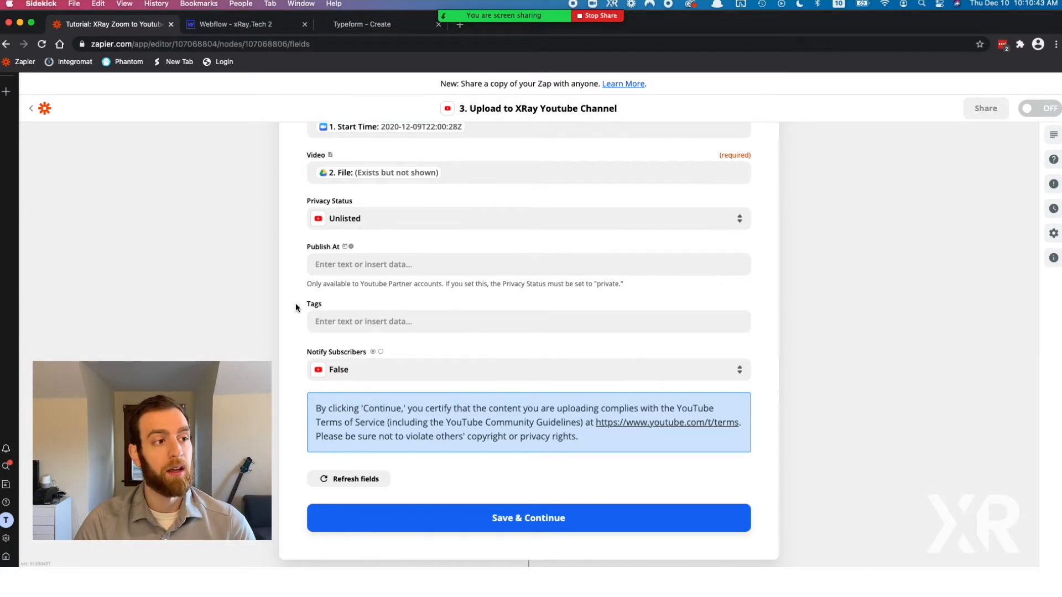
pyautogui.scroll(-1, 349, 328)
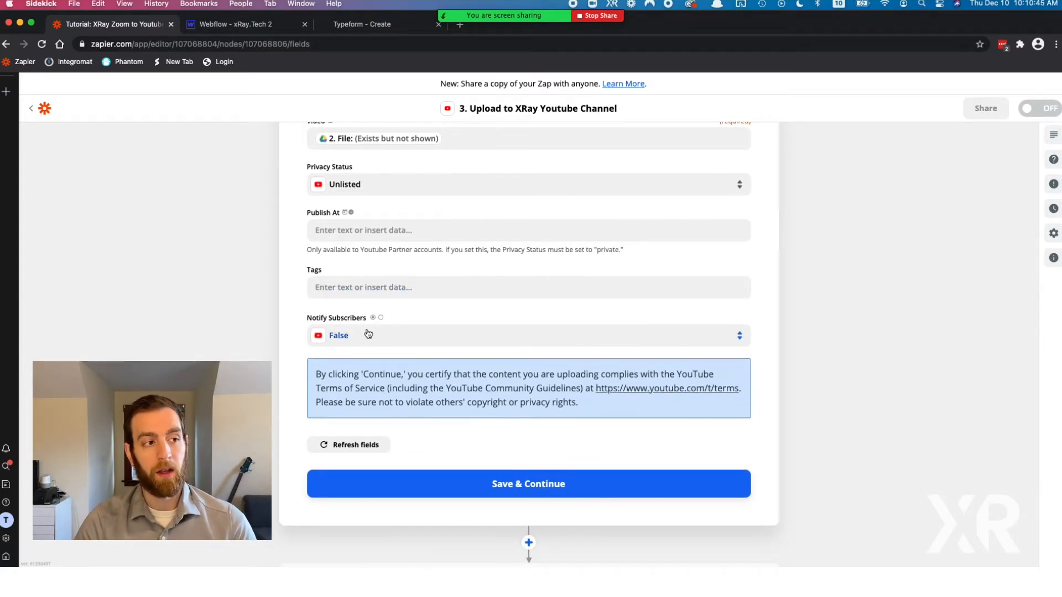
pyautogui.click(368, 335)
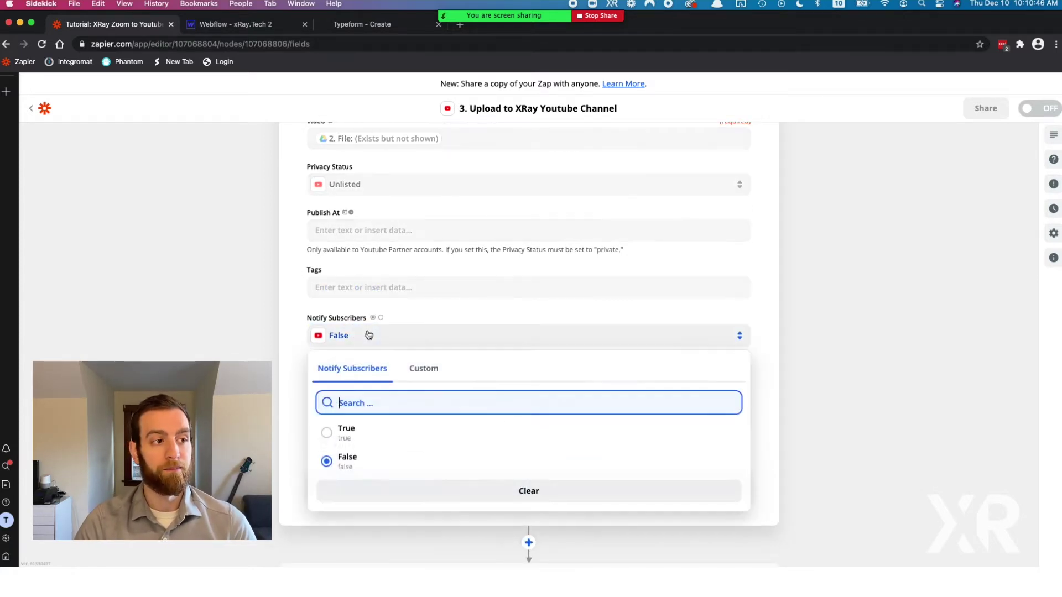
pyautogui.click(300, 308)
pyautogui.scroll(-2, 300, 307)
pyautogui.click(503, 432)
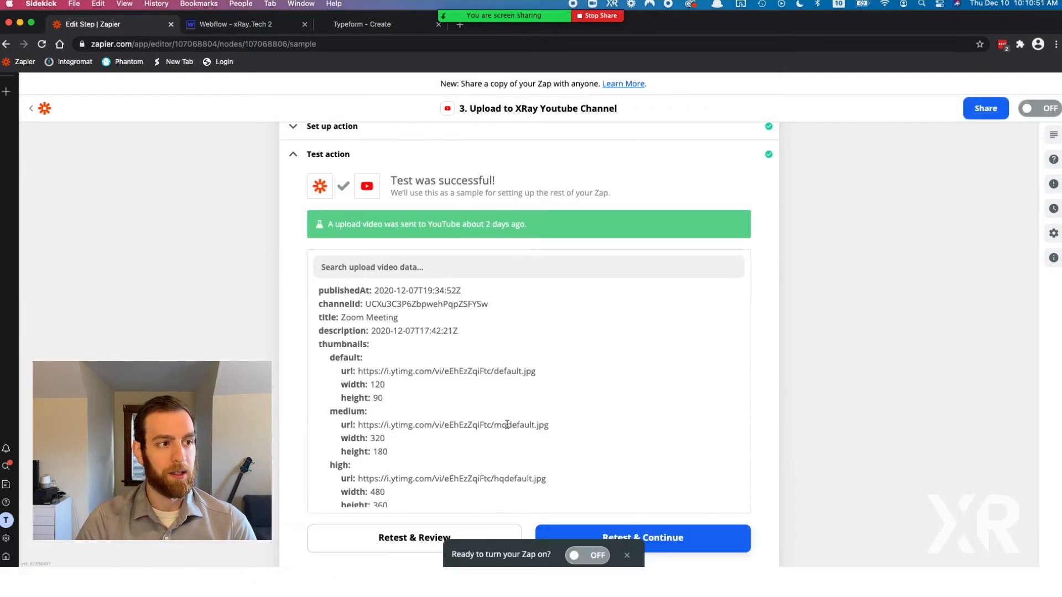
pyautogui.scroll(-3, 508, 428)
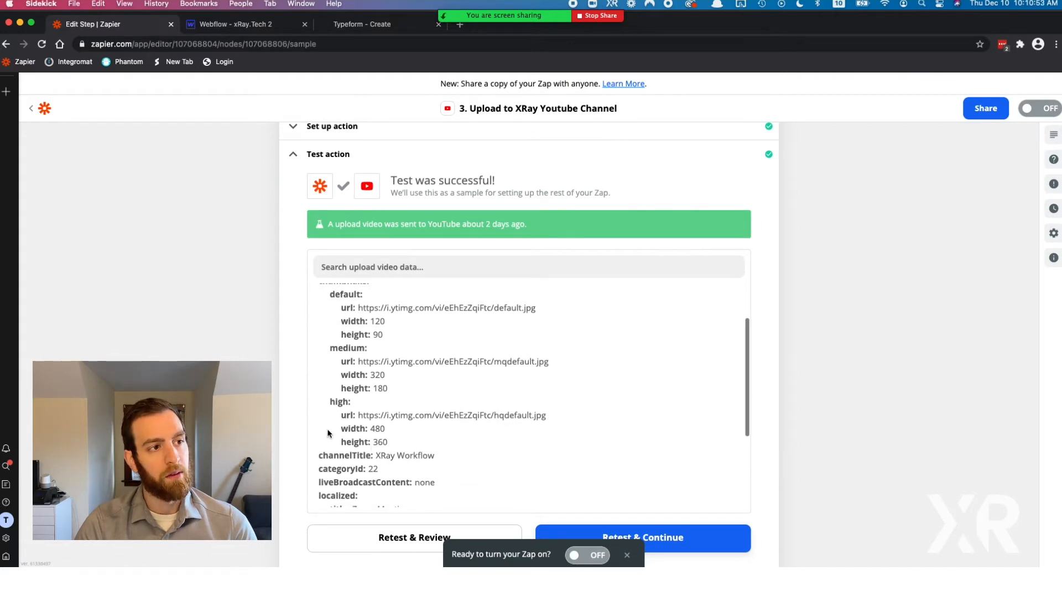
pyautogui.scroll(-2, 290, 423)
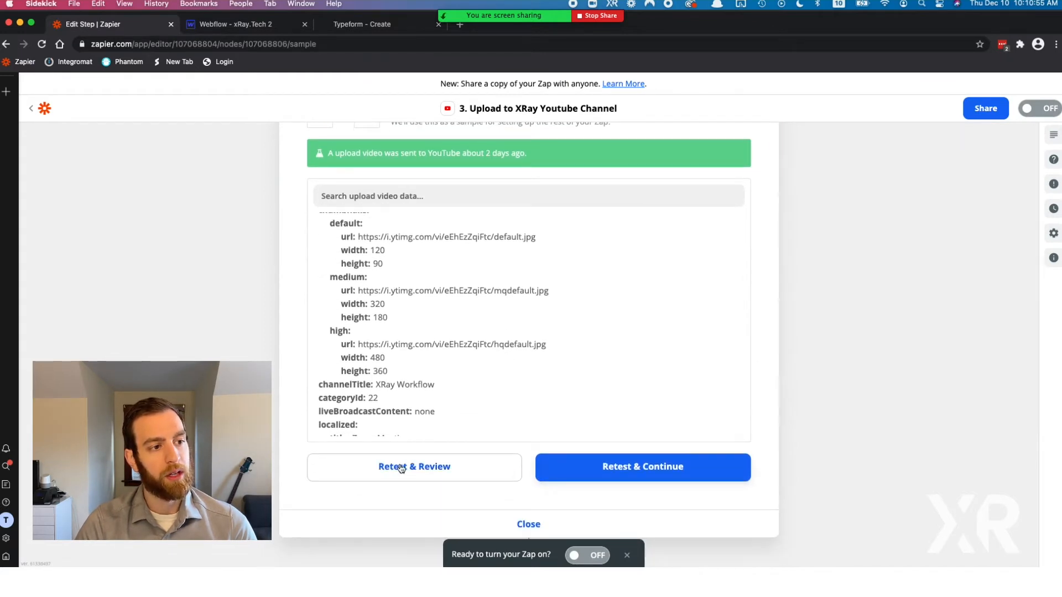
# Retest the YouTube upload step to fetch a fresh sample uploaded video
pyautogui.click(412, 468)
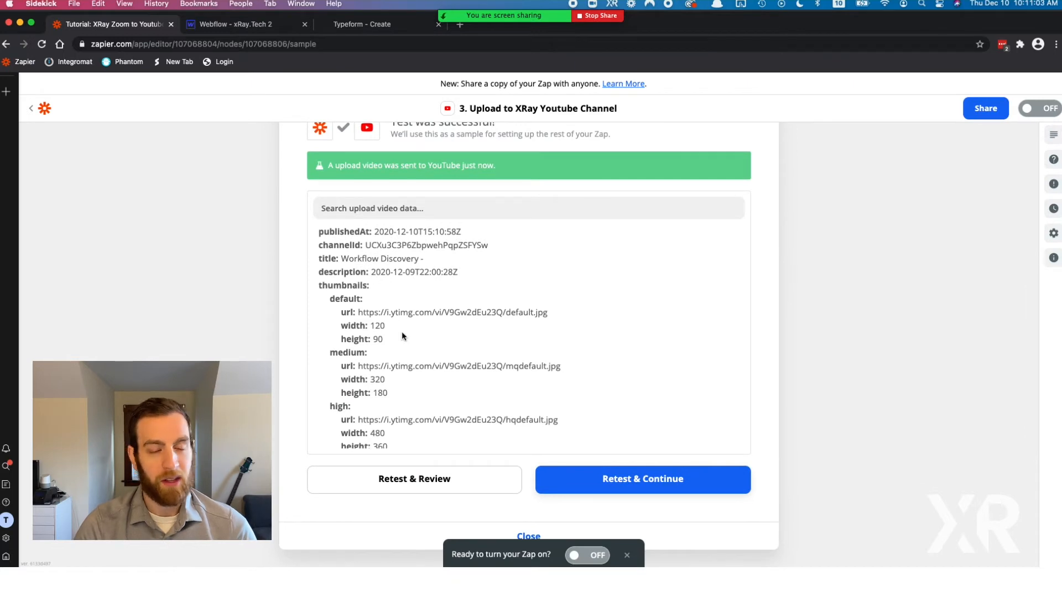
pyautogui.scroll(-3, 402, 333)
pyautogui.scroll(-2, 402, 333)
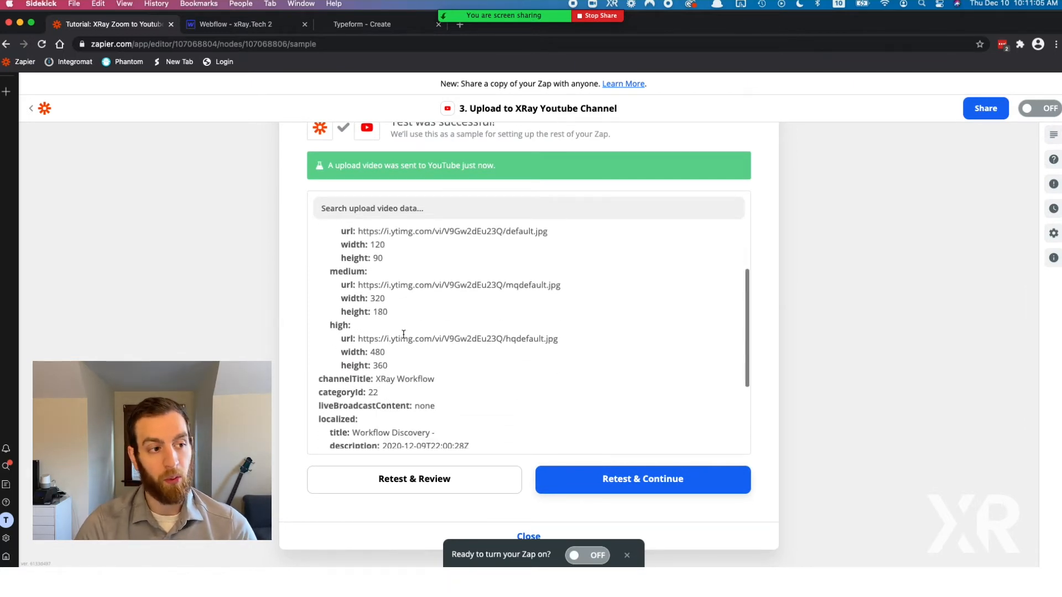
pyautogui.scroll(-5, 290, 334)
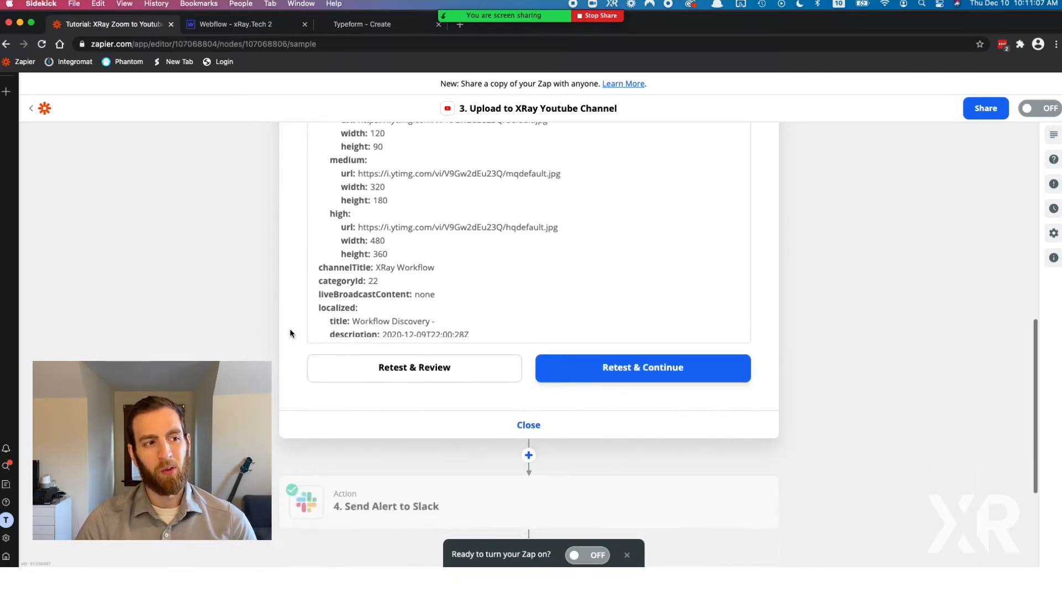
pyautogui.scroll(5, 291, 333)
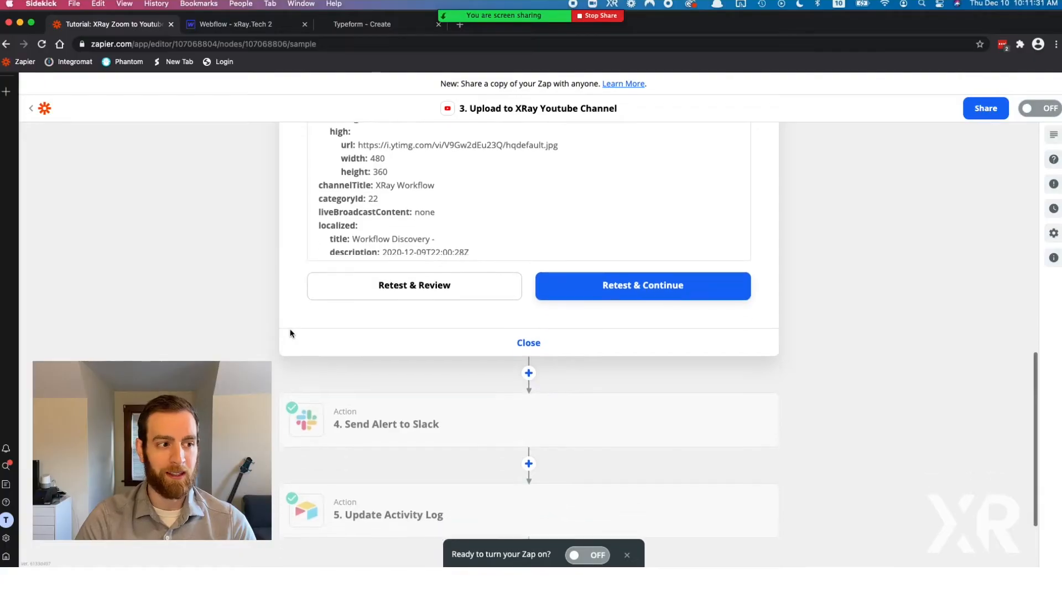
pyautogui.scroll(3, 380, 394)
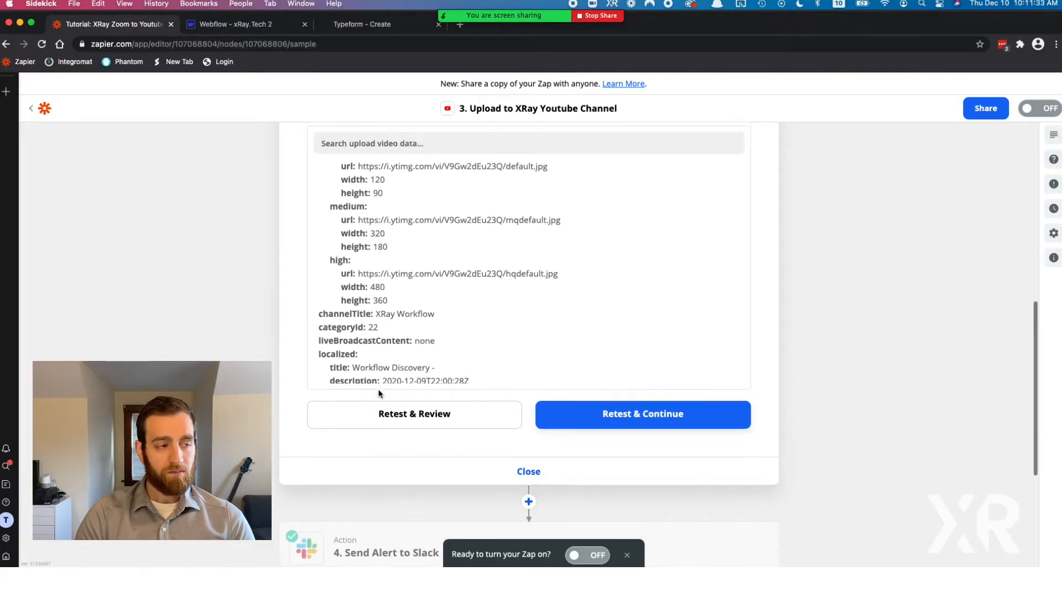
pyautogui.scroll(3, 380, 393)
pyautogui.scroll(3, 380, 390)
pyautogui.scroll(-8, 380, 391)
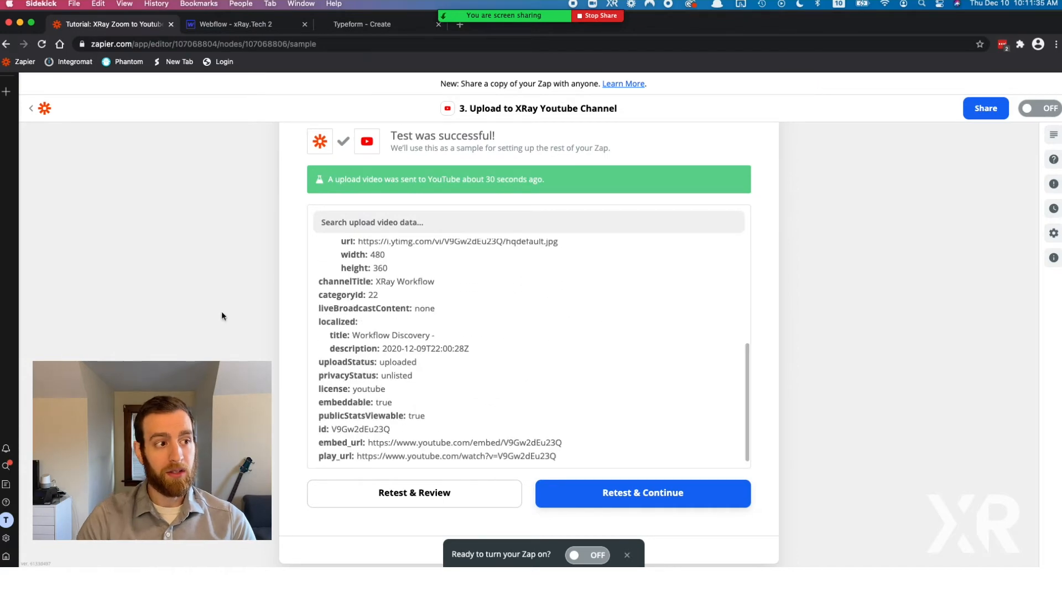
pyautogui.scroll(5, 209, 285)
pyautogui.scroll(5, 209, 285)
pyautogui.scroll(-3, 208, 285)
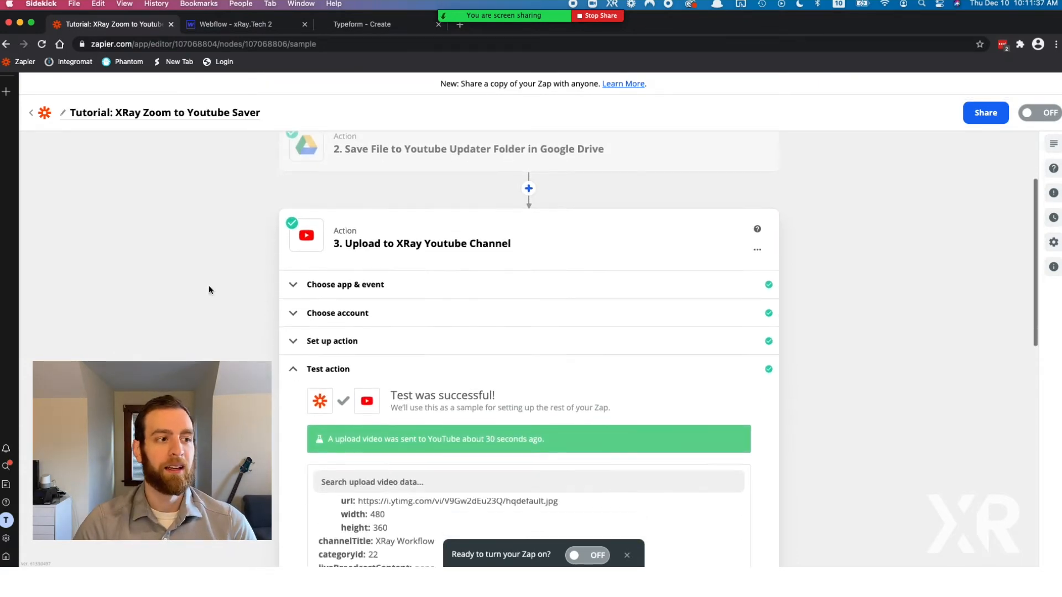
pyautogui.scroll(-5, 209, 285)
pyautogui.scroll(-5, 208, 285)
# Show the Slack alert step's Send Channel Message action and its channel/message settings
pyautogui.click(391, 359)
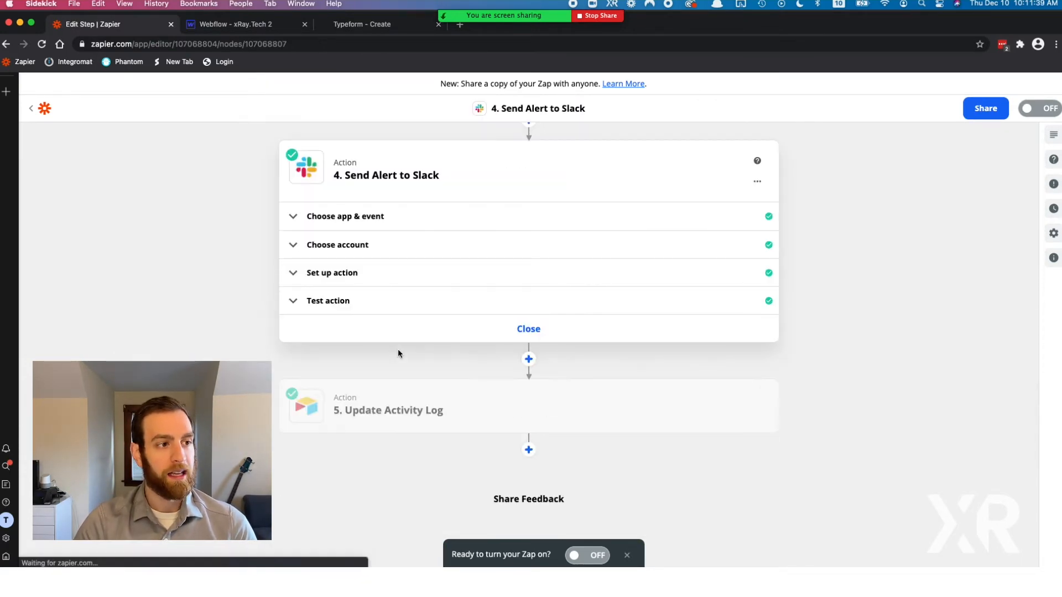
pyautogui.click(348, 221)
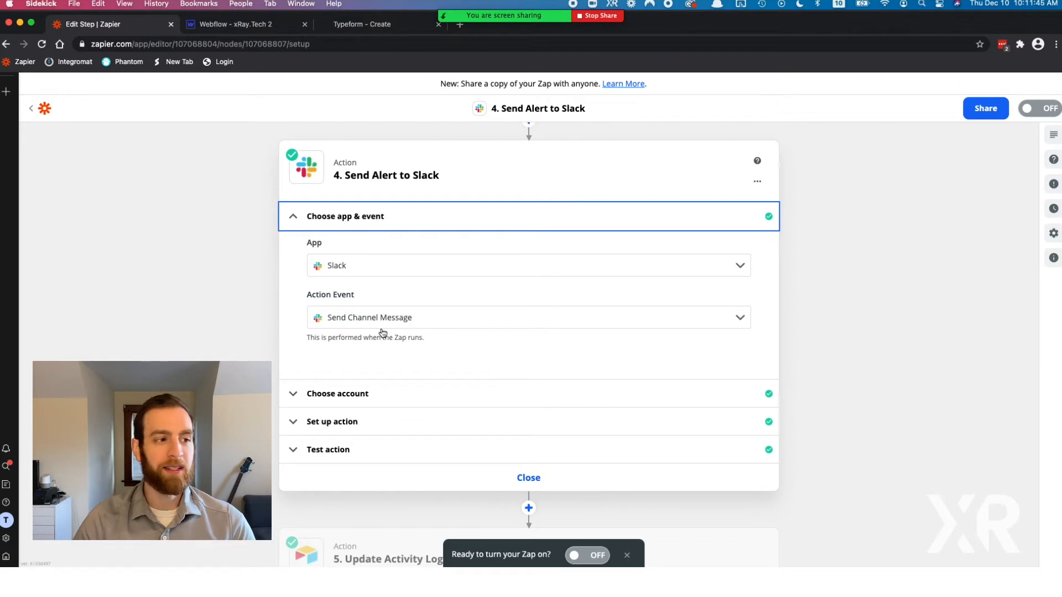
pyautogui.scroll(-1, 383, 332)
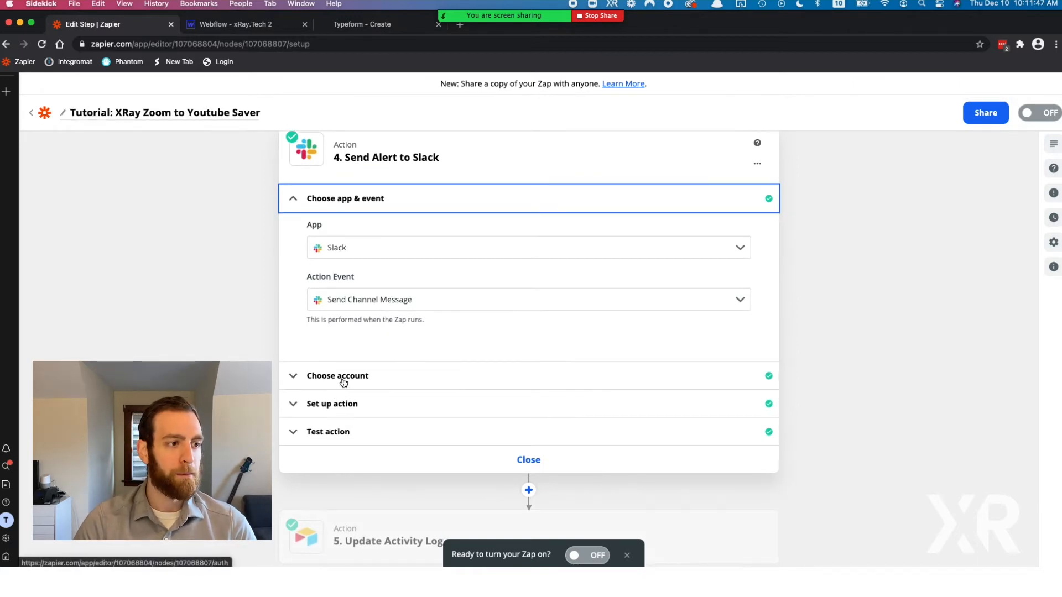
pyautogui.click(341, 404)
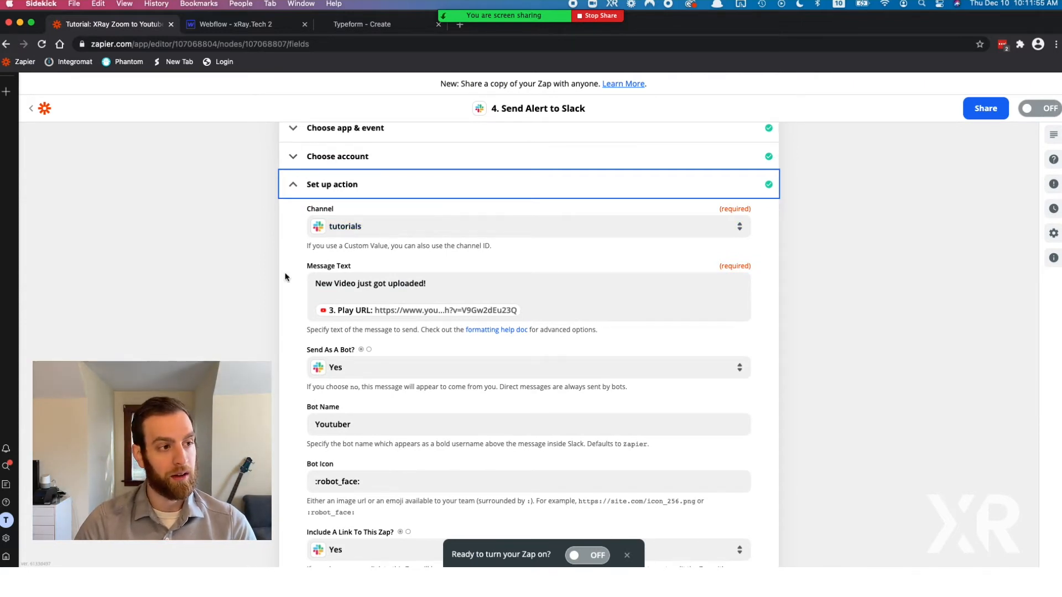
pyautogui.scroll(-1, 284, 276)
pyautogui.scroll(-2, 285, 276)
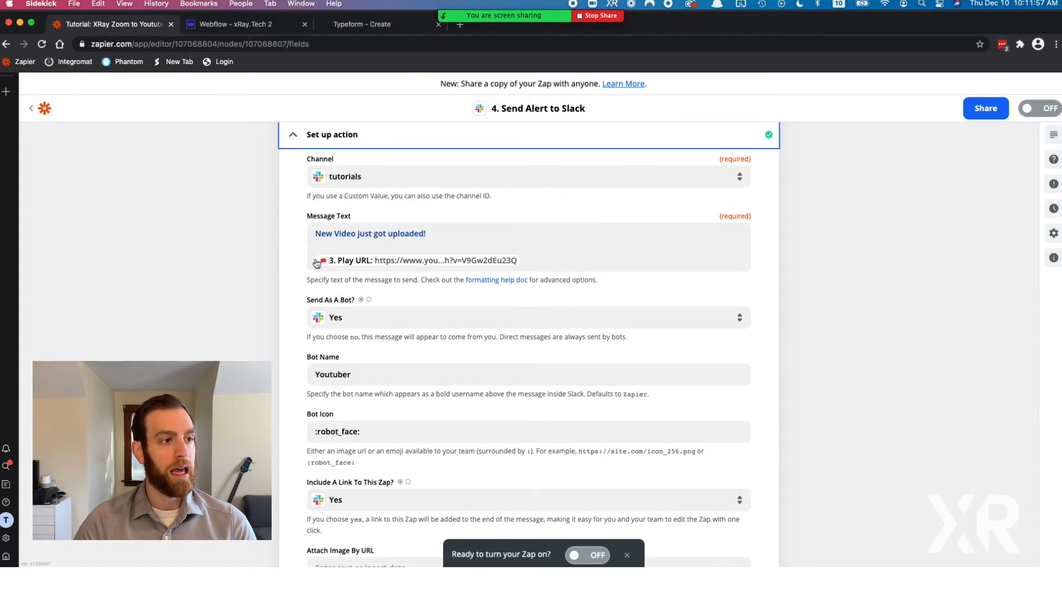
# Add a 'Topic:' line carrying the Zoom recording's Topic field to the message
pyautogui.tripleClick(358, 233)
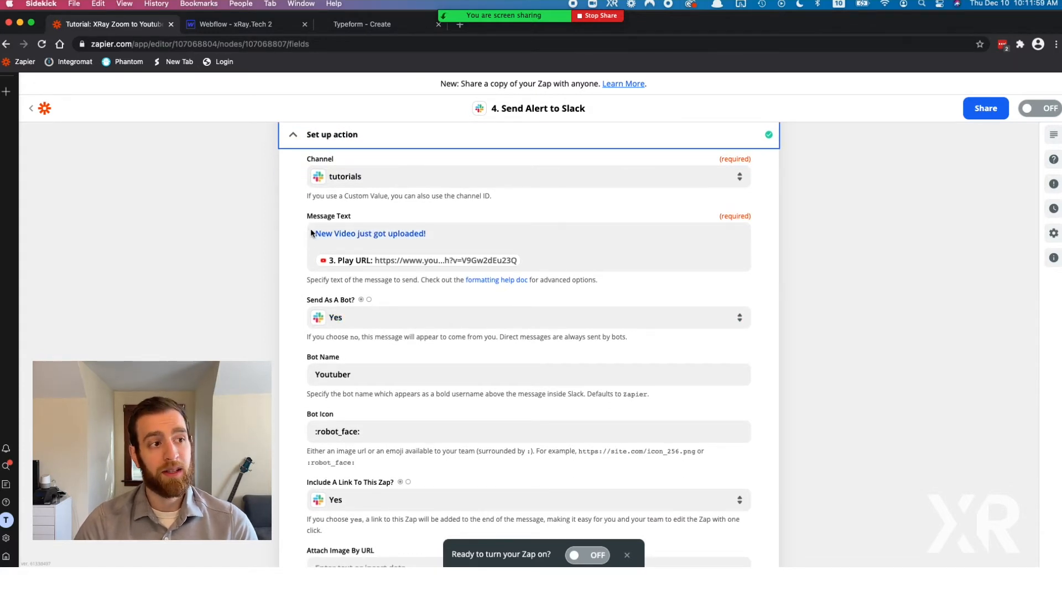
pyautogui.click(444, 239)
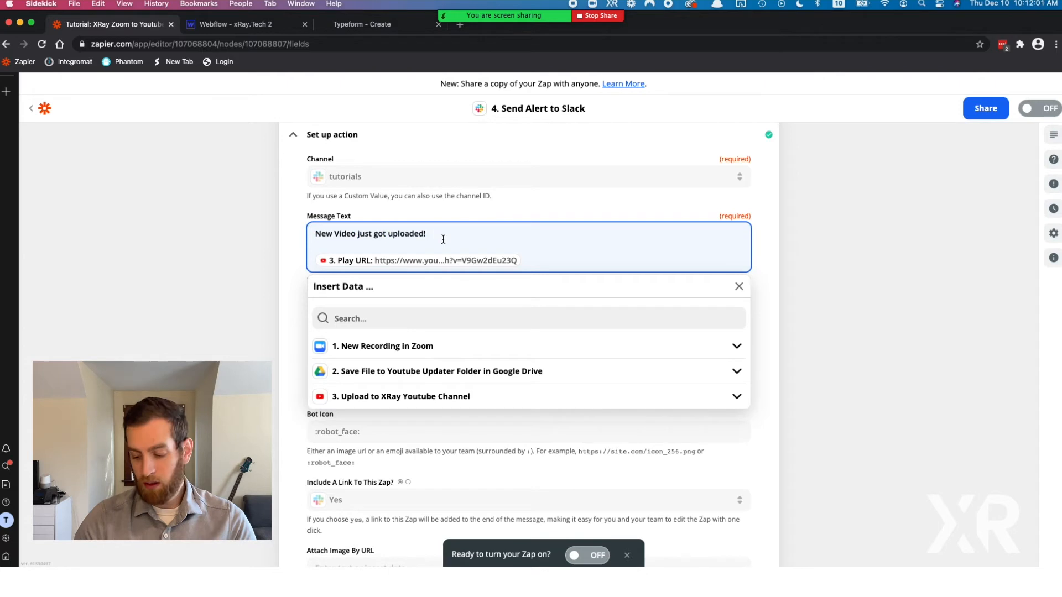
pyautogui.press('Return')
pyautogui.press('Return')
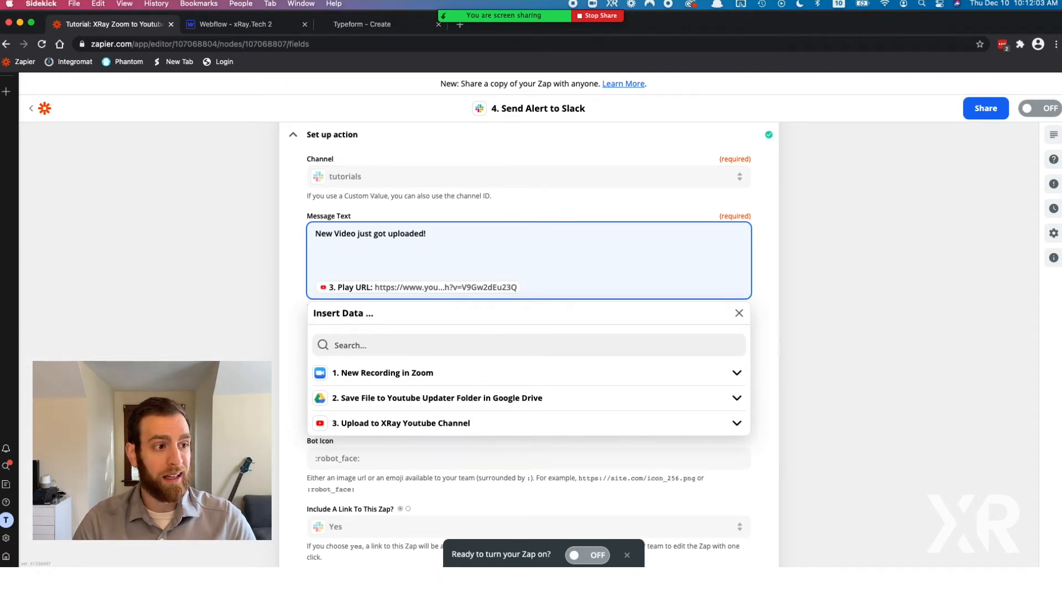
pyautogui.click(385, 374)
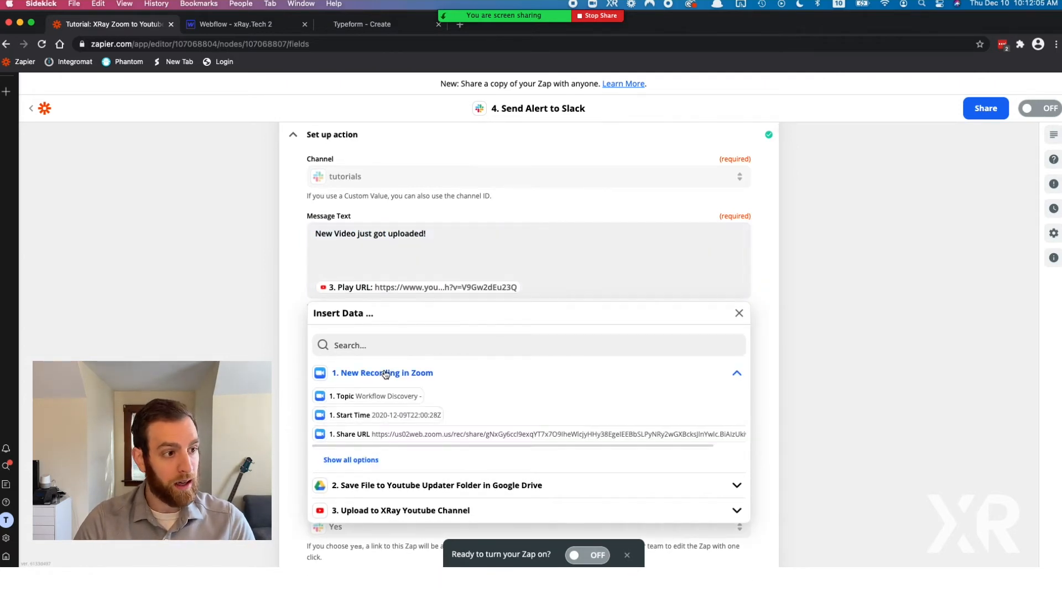
pyautogui.click(359, 396)
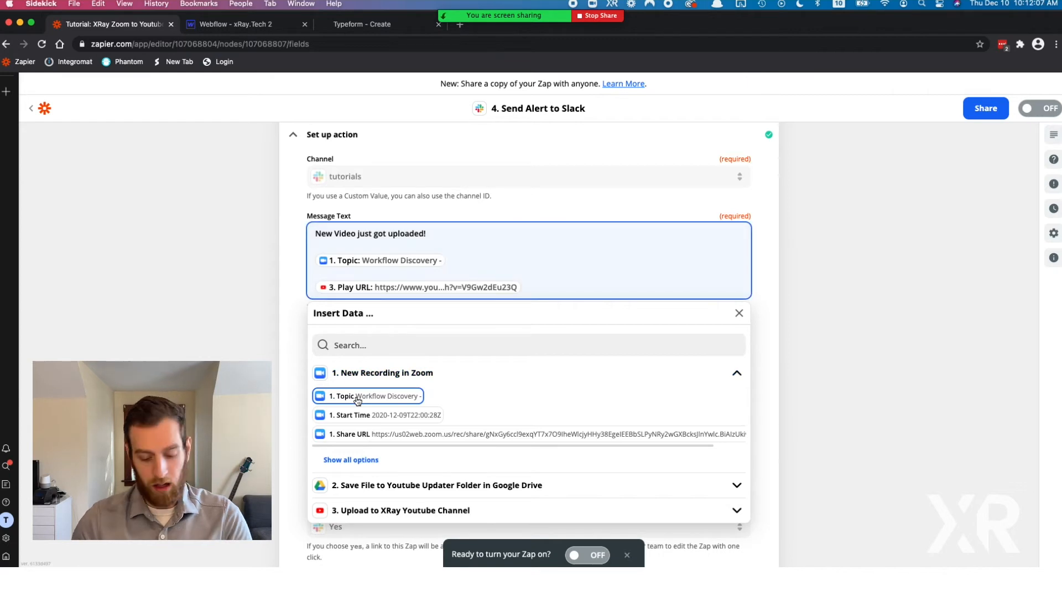
pyautogui.write('Topic is:')
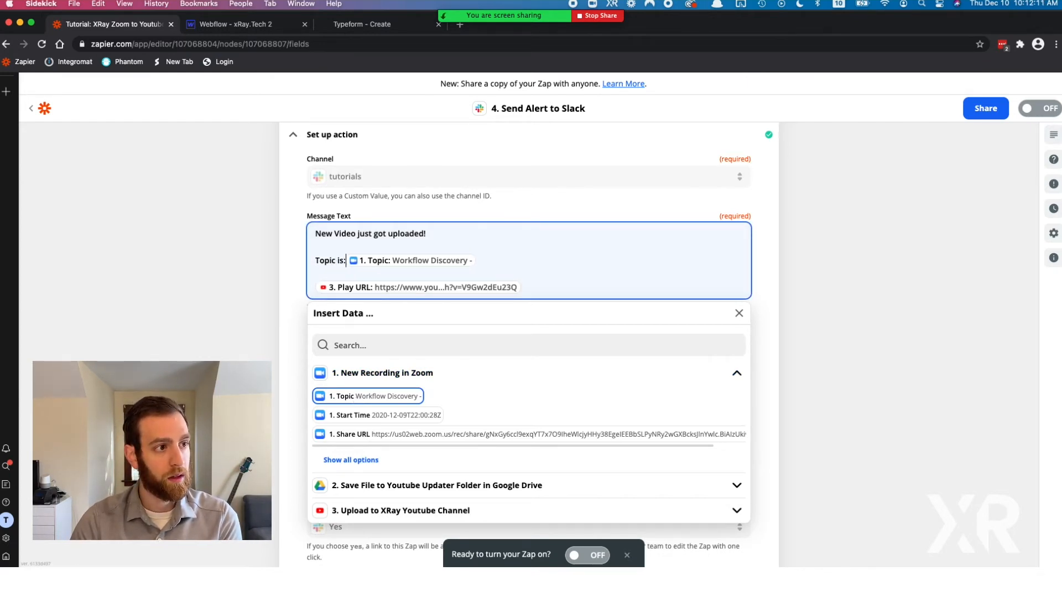
pyautogui.press('BackSpace')
pyautogui.press('BackSpace')
pyautogui.press('BackSpace')
pyautogui.write(':')
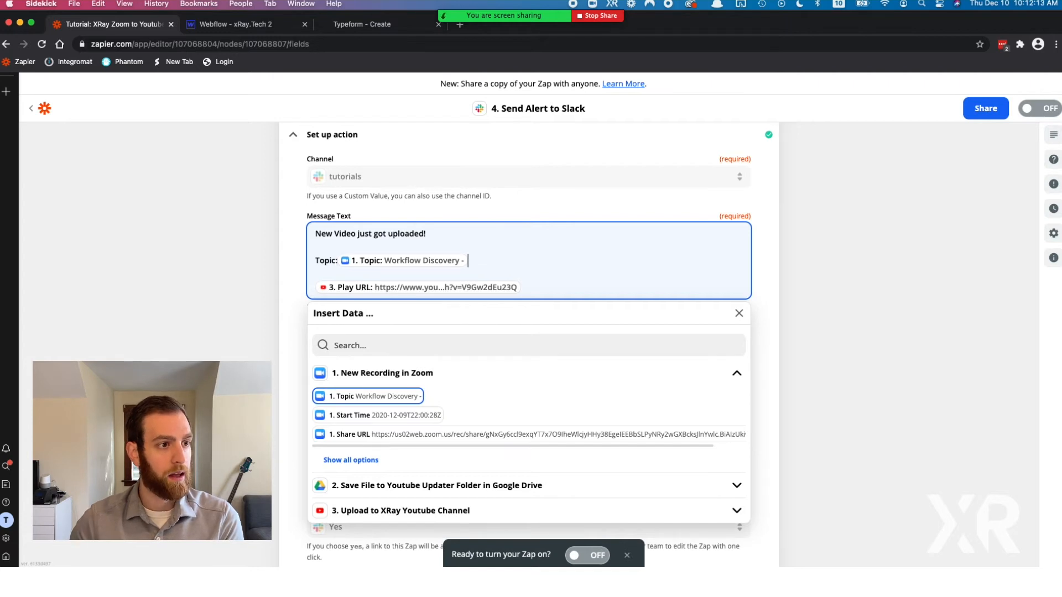
# Start a 'Google Drive Link:' line and bring up the Google Drive step's data fields
pyautogui.press('Return')
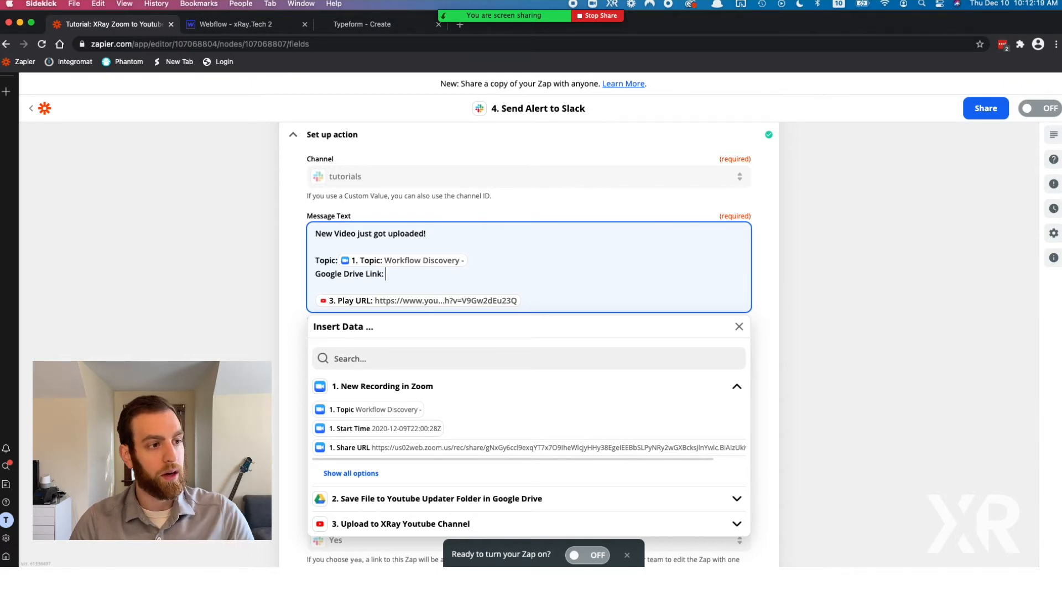
pyautogui.click(367, 502)
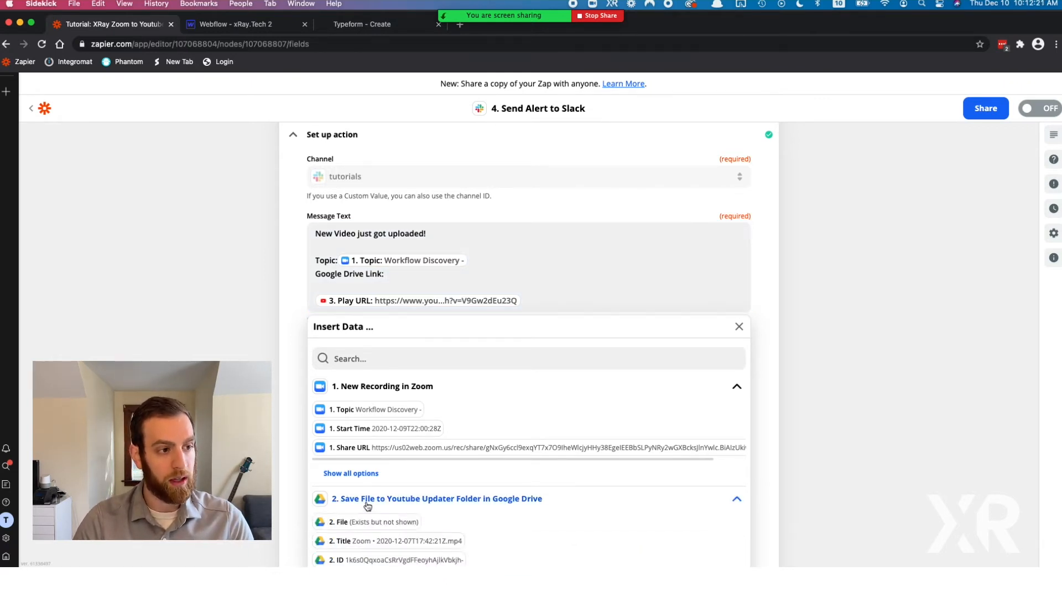
pyautogui.scroll(-3, 366, 505)
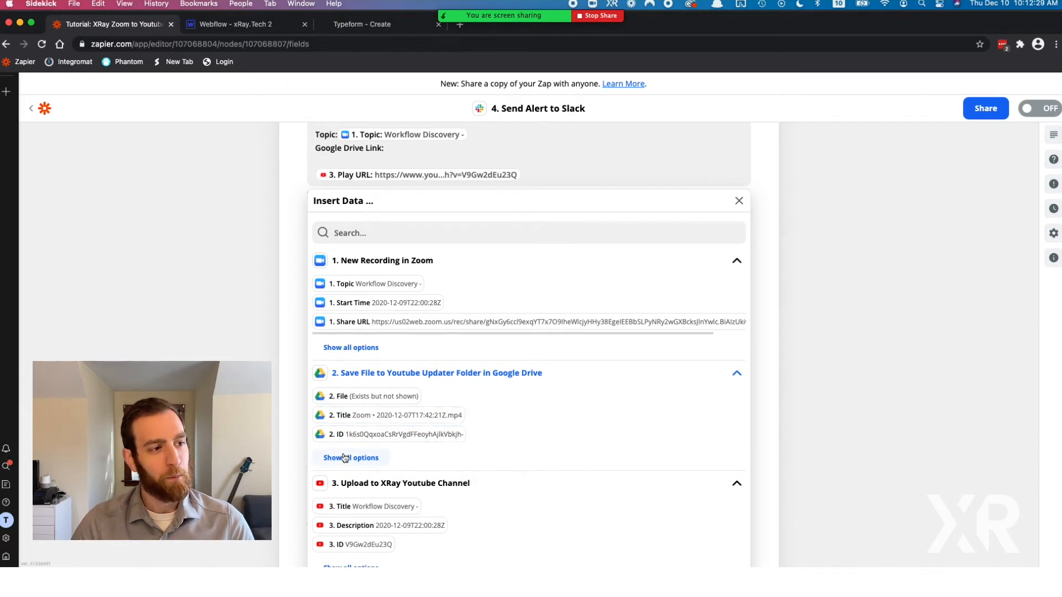
pyautogui.scroll(2, 344, 458)
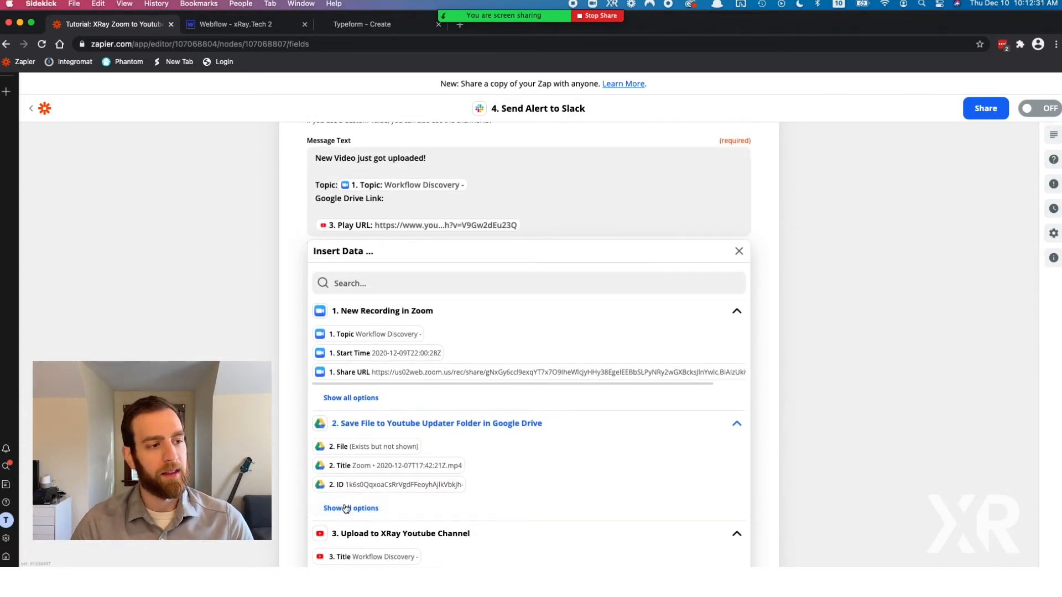
# Insert the Drive file's Alternate Link, label the Play URL as Youtube Video, and close the picker
pyautogui.click(345, 507)
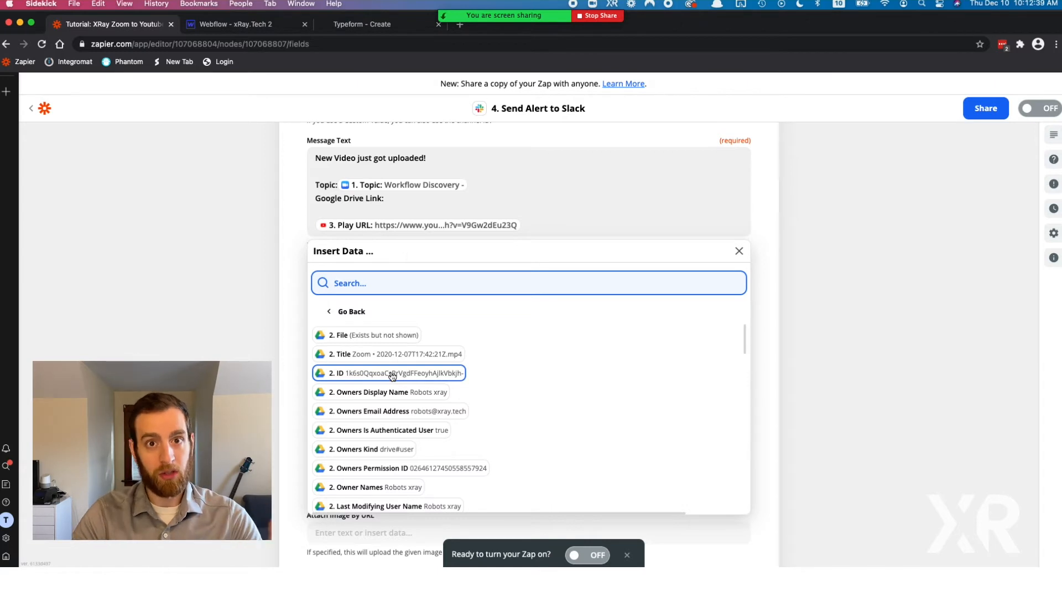
pyautogui.write('altern')
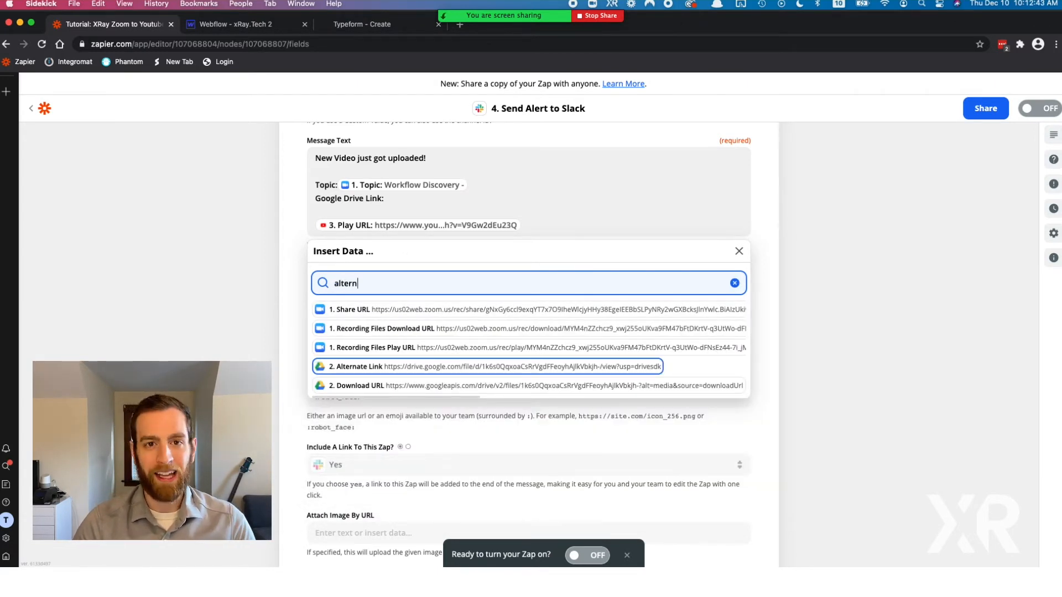
pyautogui.click(405, 367)
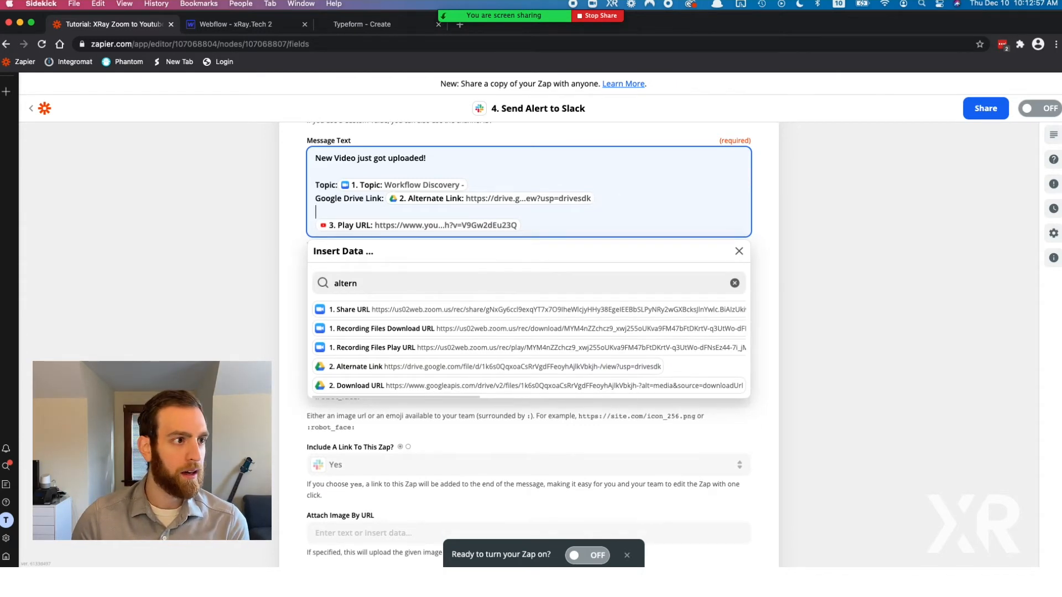
pyautogui.press('BackSpace')
pyautogui.write('Youtube Video')
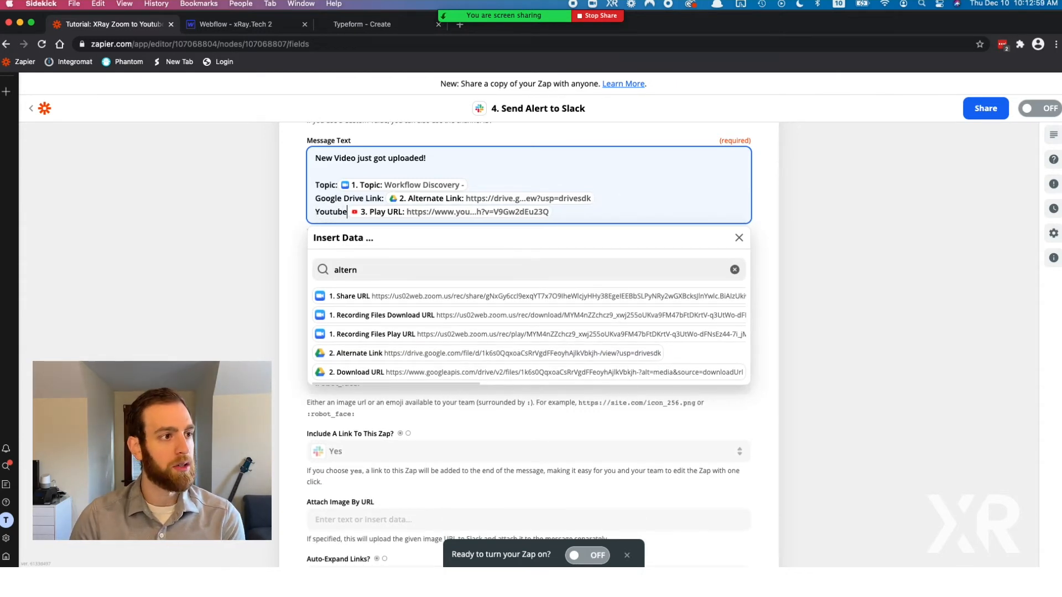
pyautogui.write(':')
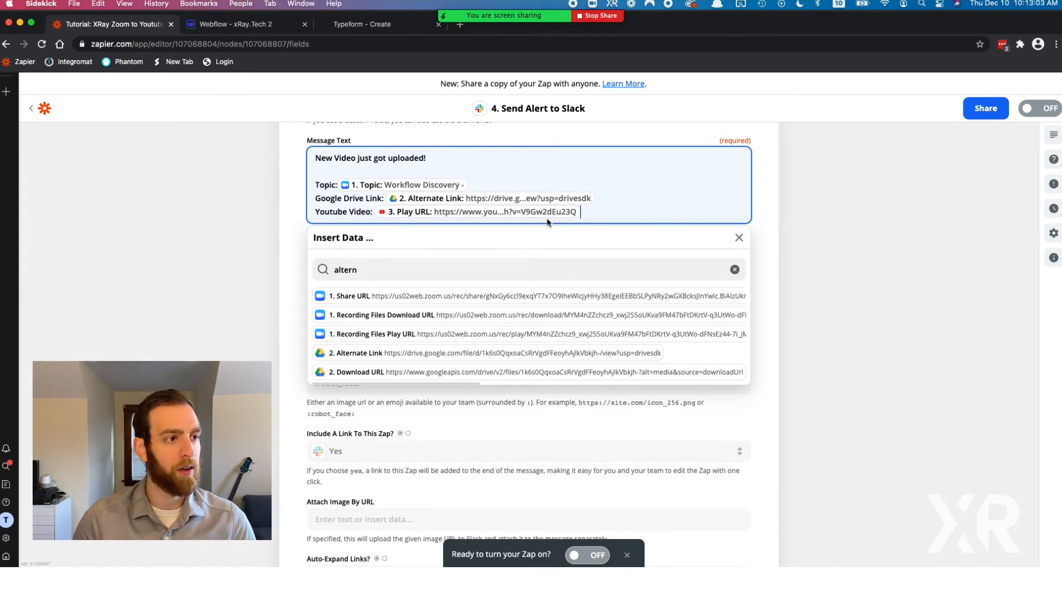
pyautogui.click(738, 238)
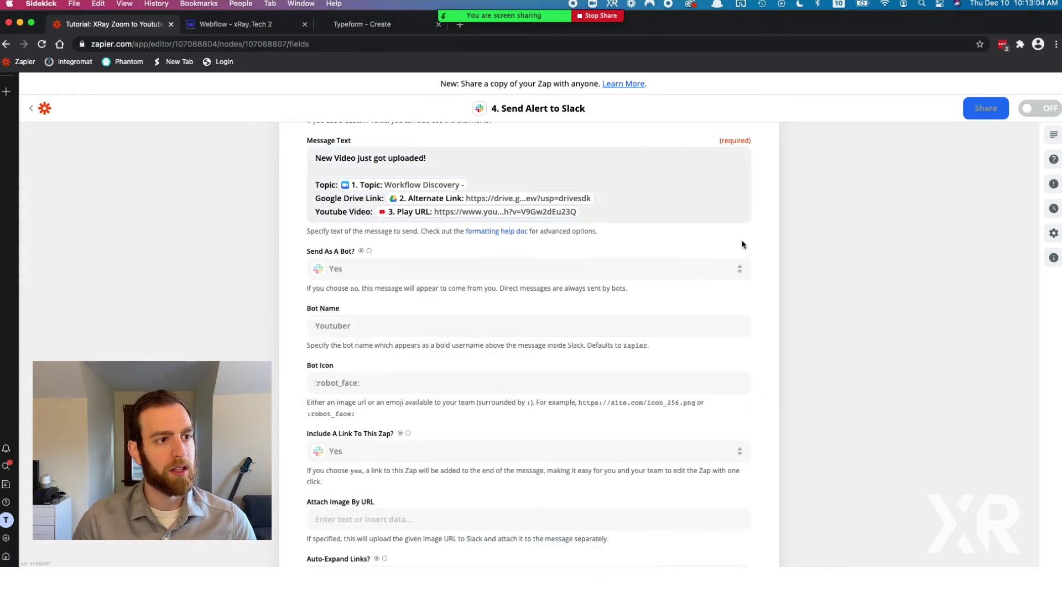
pyautogui.click(606, 214)
pyautogui.press('Return')
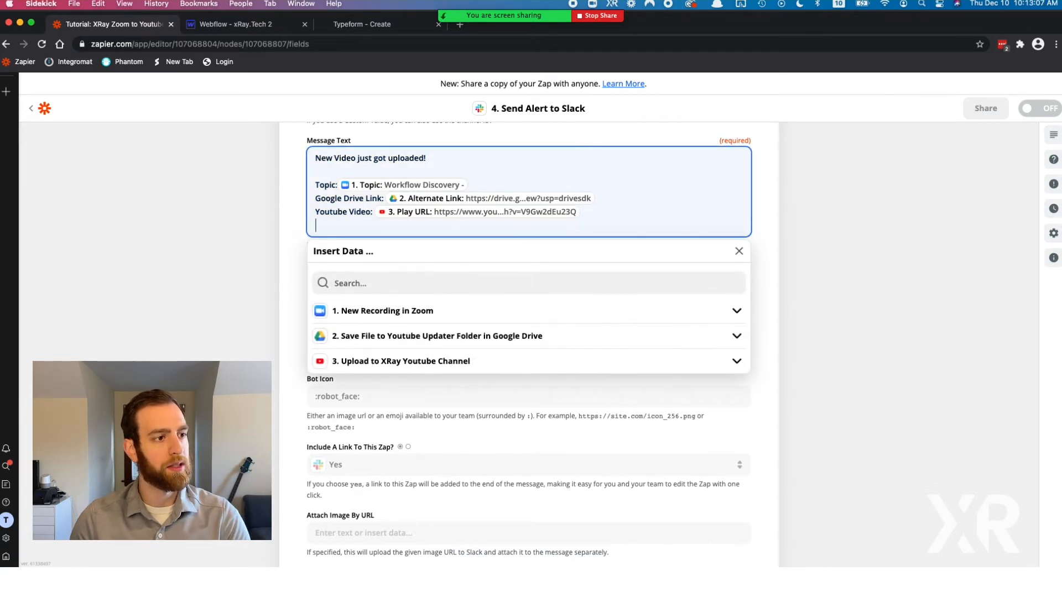
pyautogui.click(365, 360)
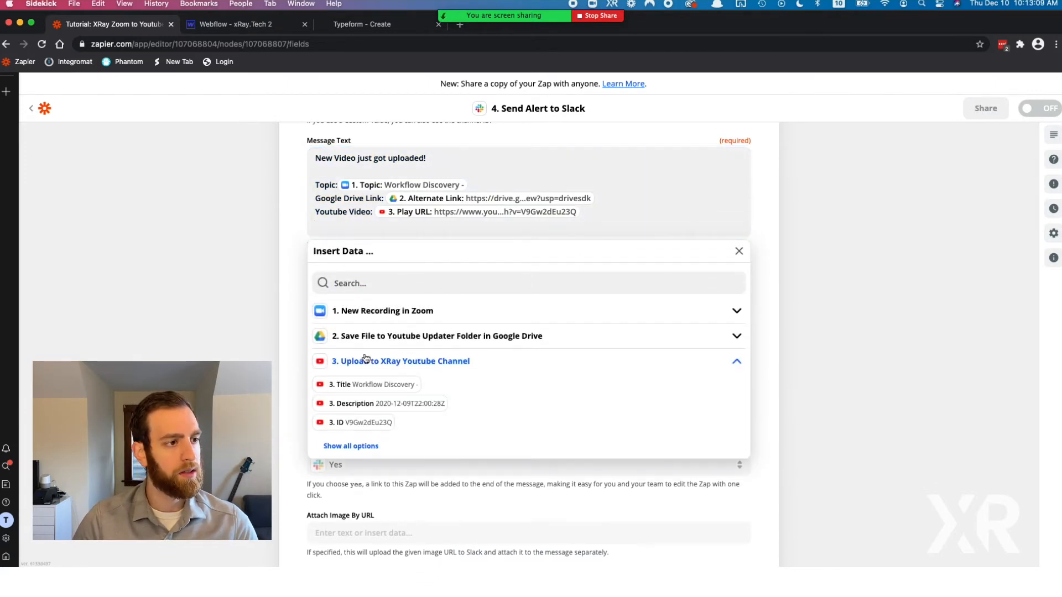
pyautogui.scroll(-1, 365, 360)
pyautogui.click(348, 405)
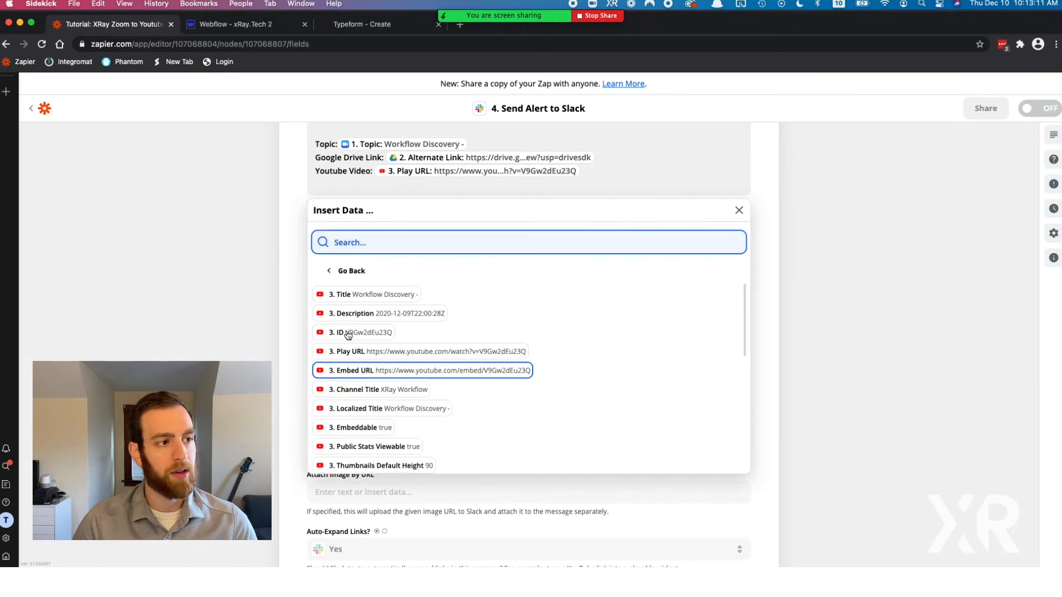
pyautogui.scroll(-1, 365, 353)
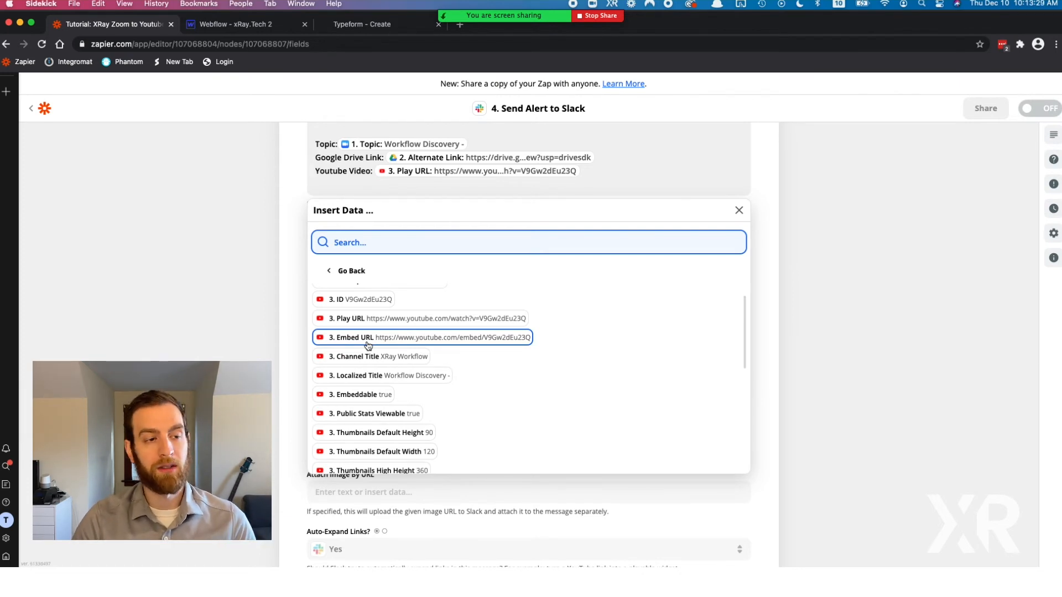
pyautogui.scroll(-3, 366, 344)
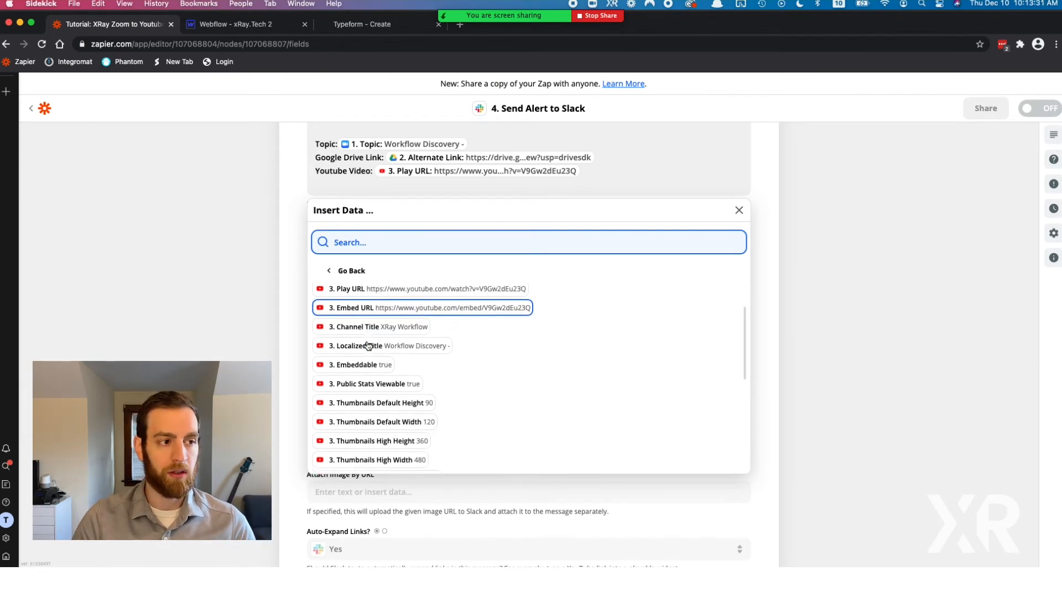
pyautogui.scroll(-2, 367, 344)
pyautogui.scroll(-2, 367, 344)
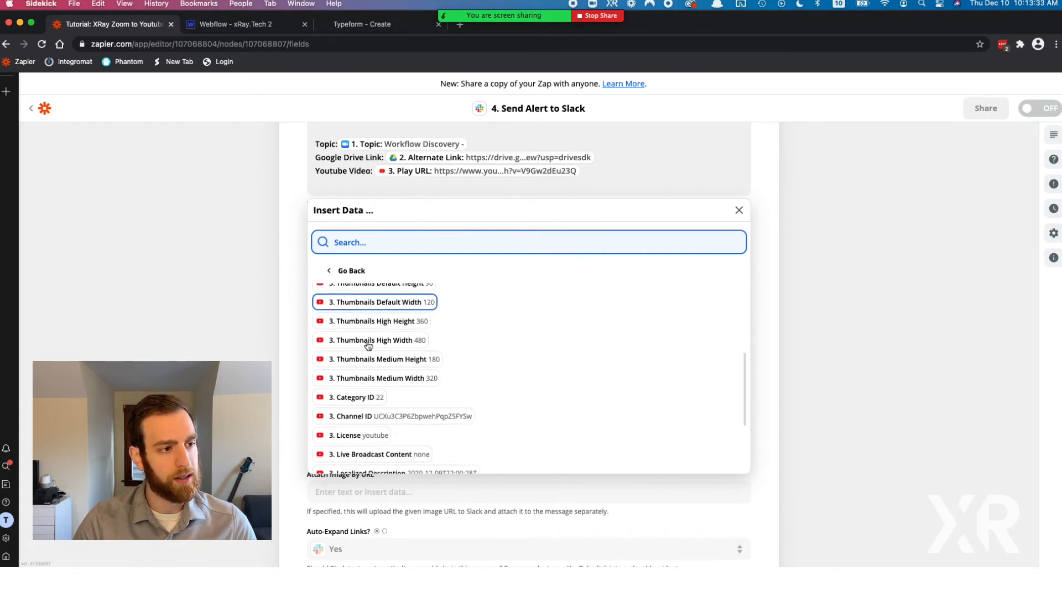
pyautogui.scroll(-2, 366, 344)
pyautogui.scroll(-2, 366, 344)
pyautogui.scroll(-1, 366, 343)
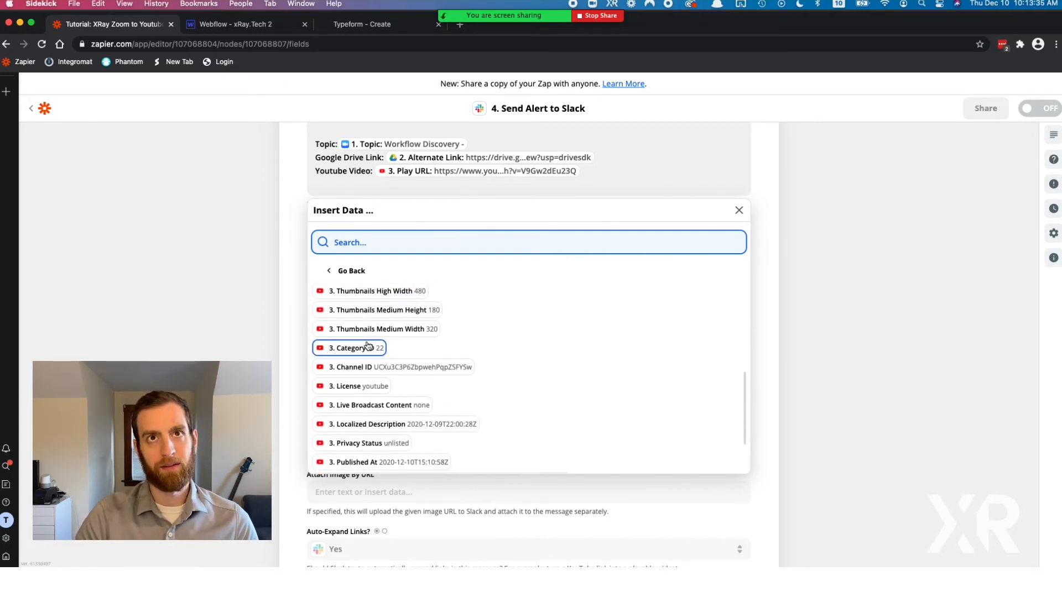
pyautogui.scroll(-1, 367, 344)
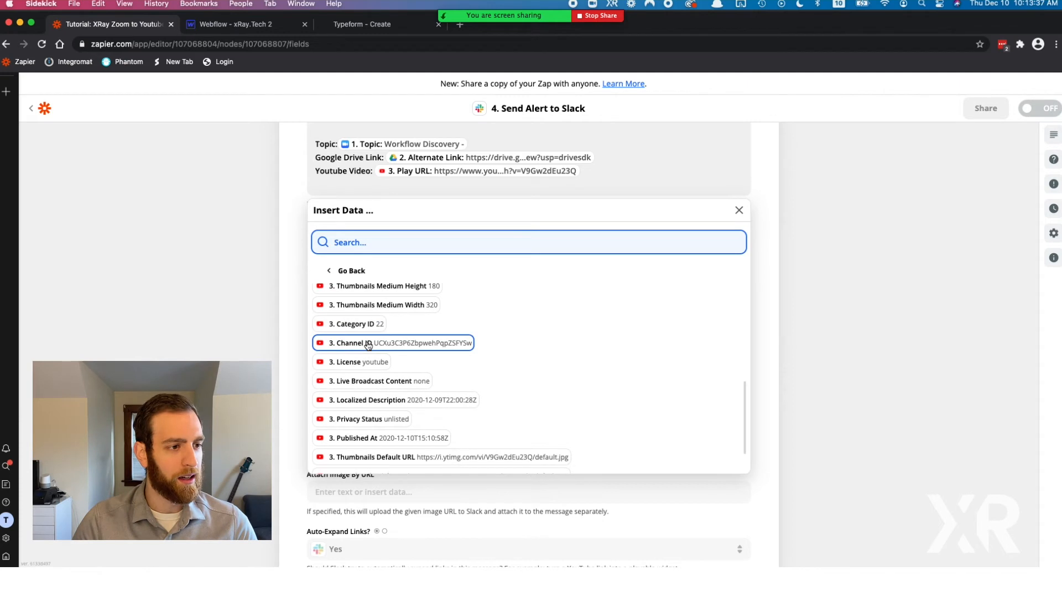
pyautogui.scroll(-3, 366, 344)
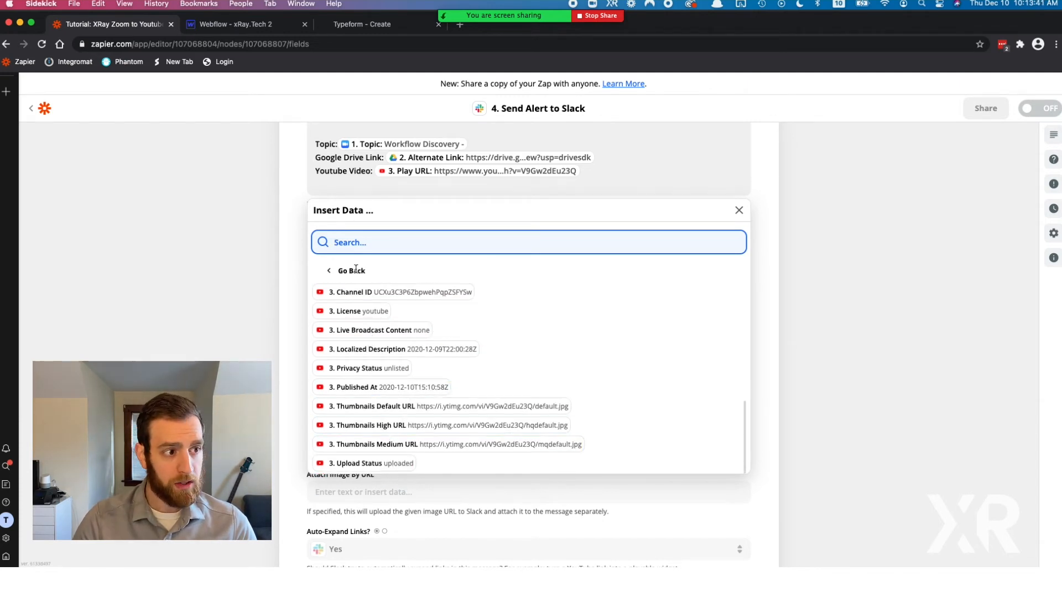
pyautogui.scroll(5, 381, 427)
pyautogui.scroll(3, 382, 430)
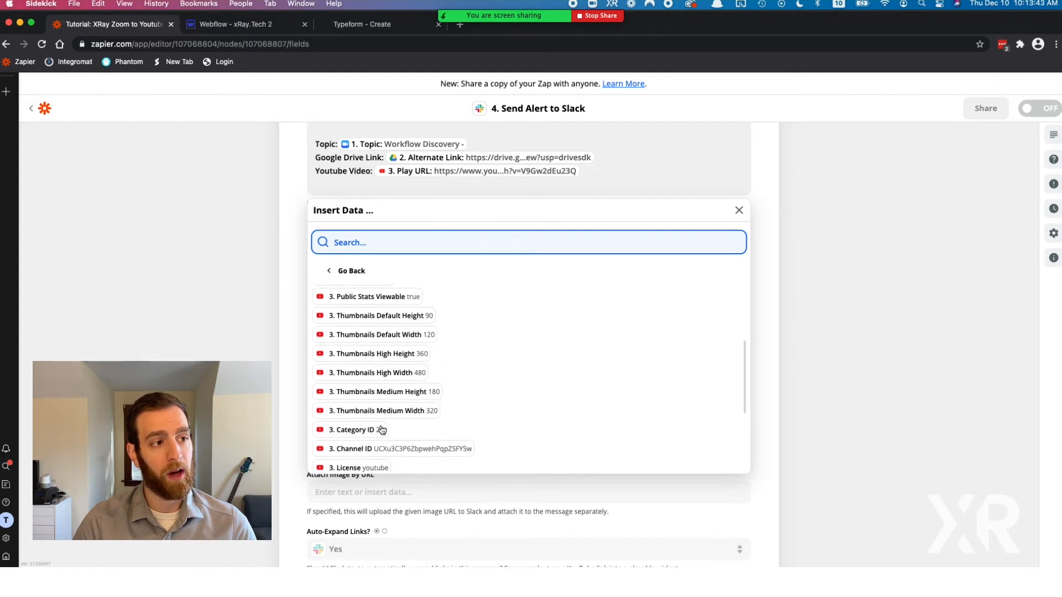
pyautogui.scroll(-5, 382, 430)
pyautogui.scroll(-3, 381, 430)
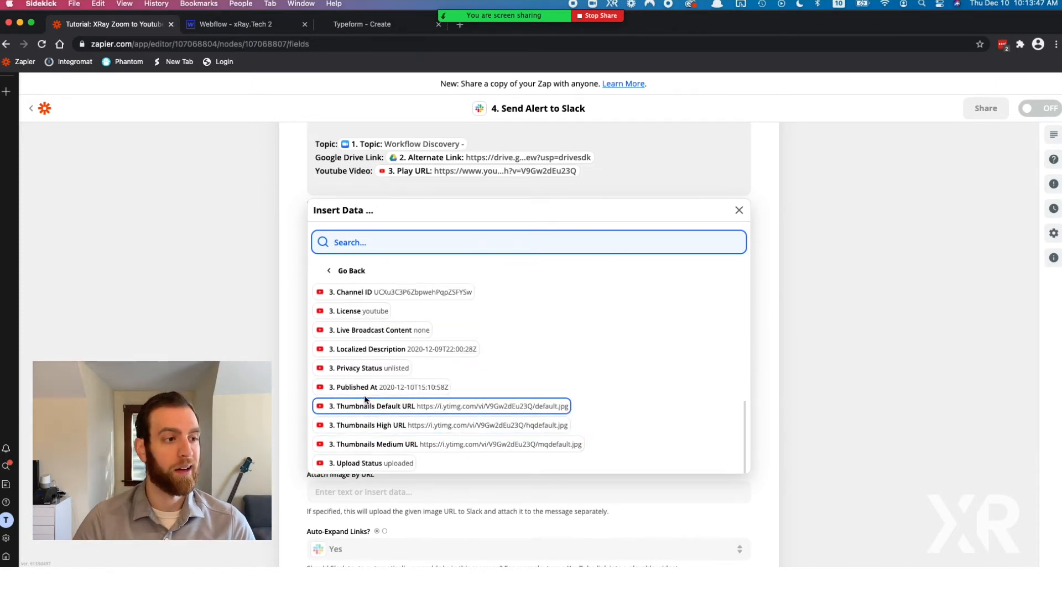
pyautogui.click(299, 329)
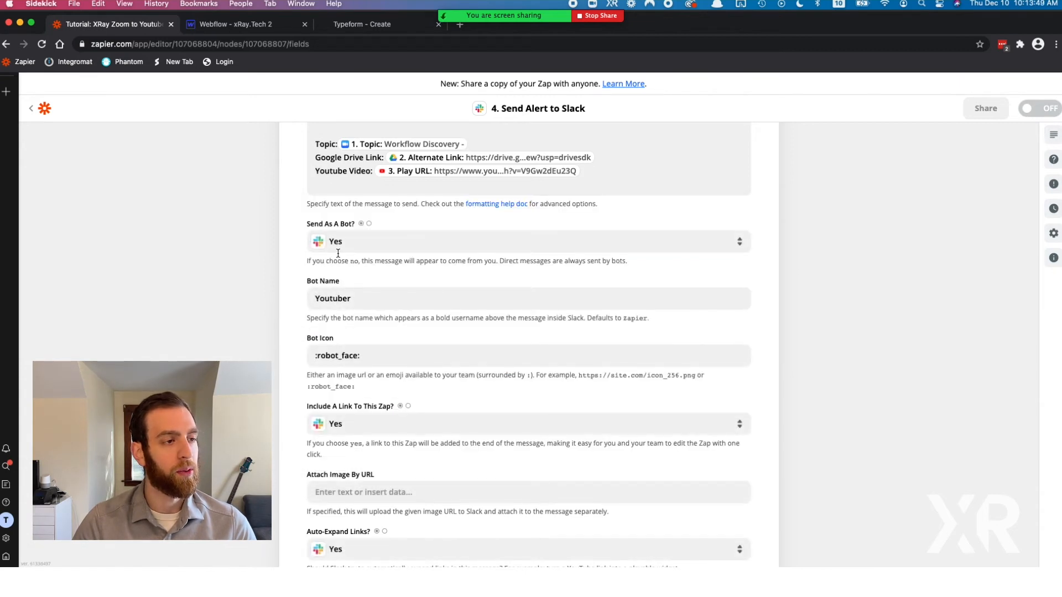
pyautogui.scroll(-1, 438, 177)
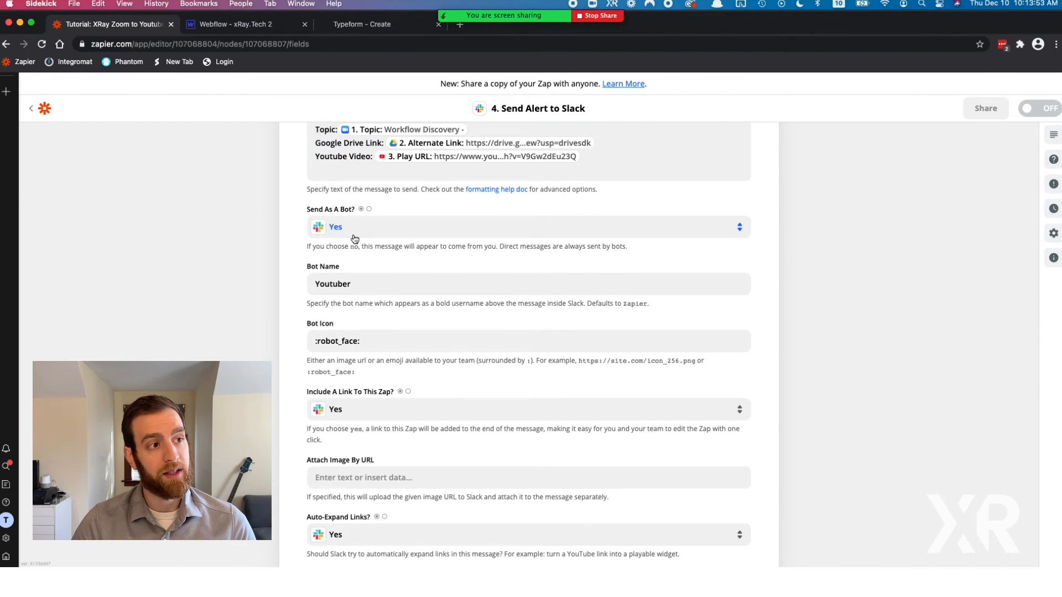
# Rename the Slack bot to 'Zoomtuber', keeping the Zap link included
pyautogui.click(372, 280)
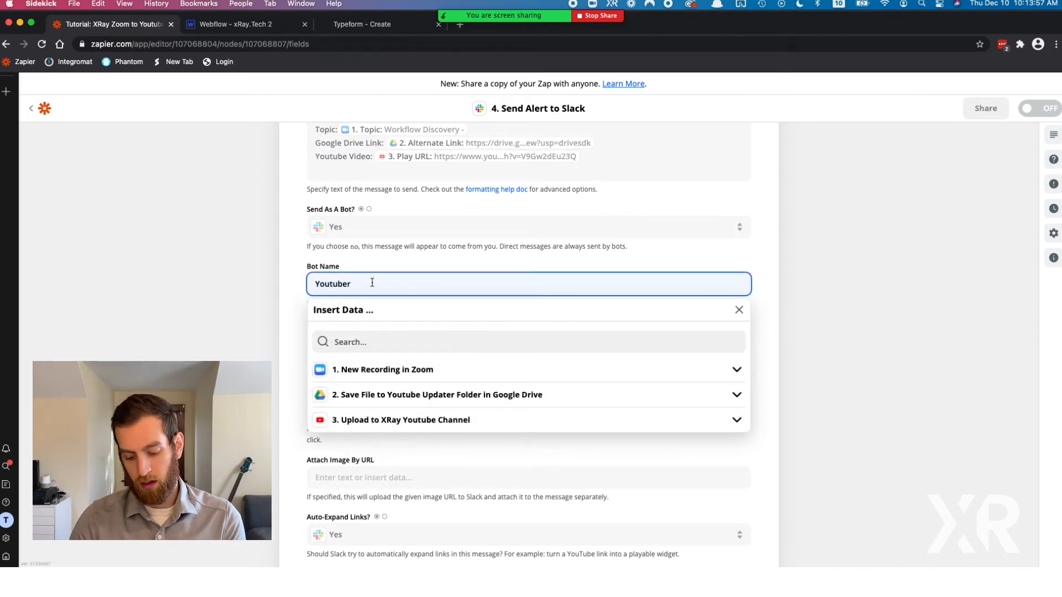
pyautogui.write('Zoom')
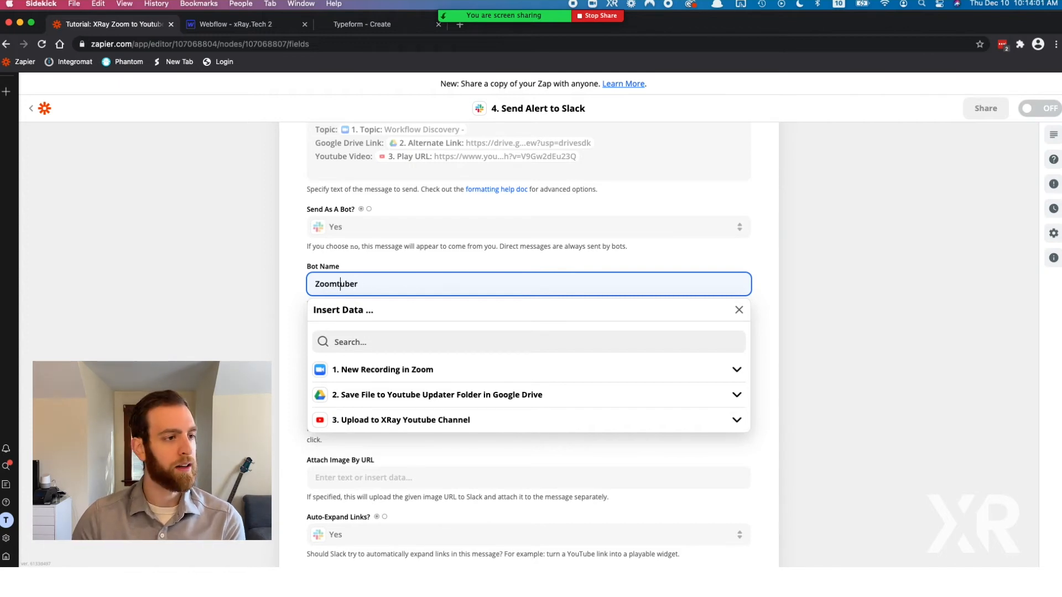
pyautogui.click(283, 224)
pyautogui.scroll(-4, 286, 229)
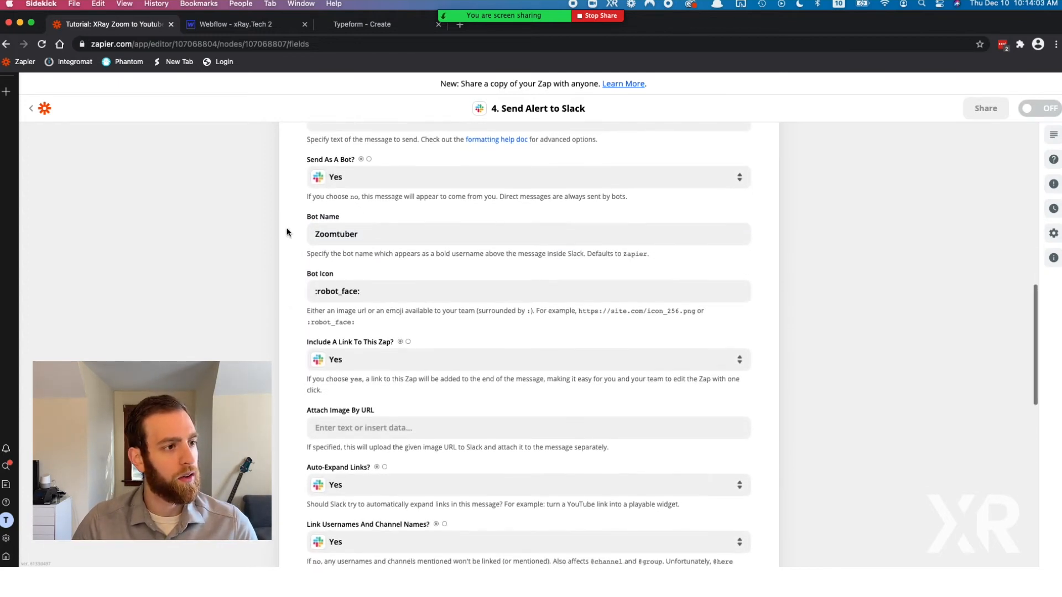
pyautogui.scroll(-2, 287, 228)
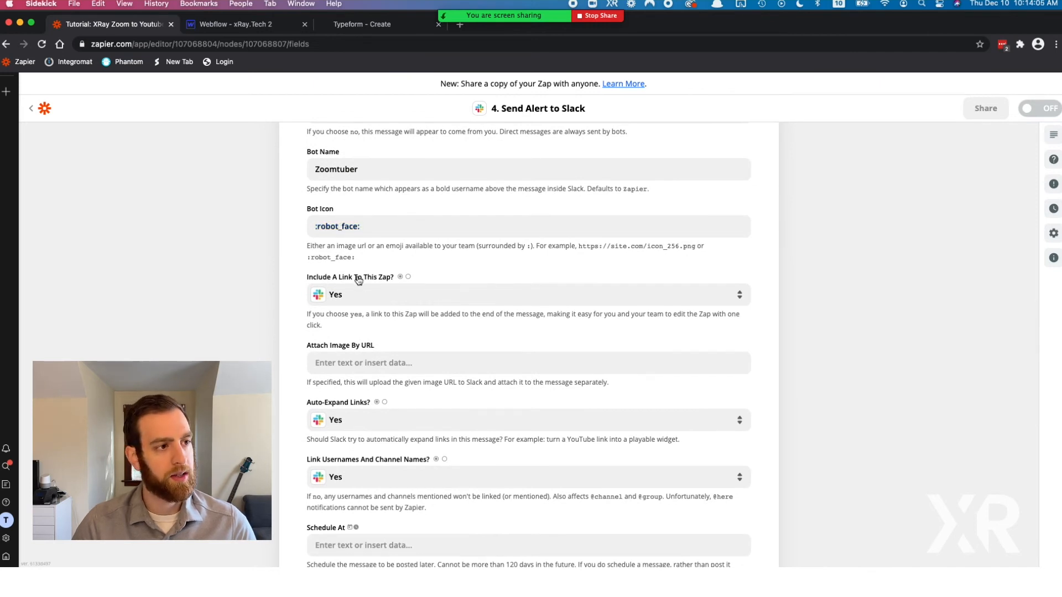
pyautogui.click(365, 297)
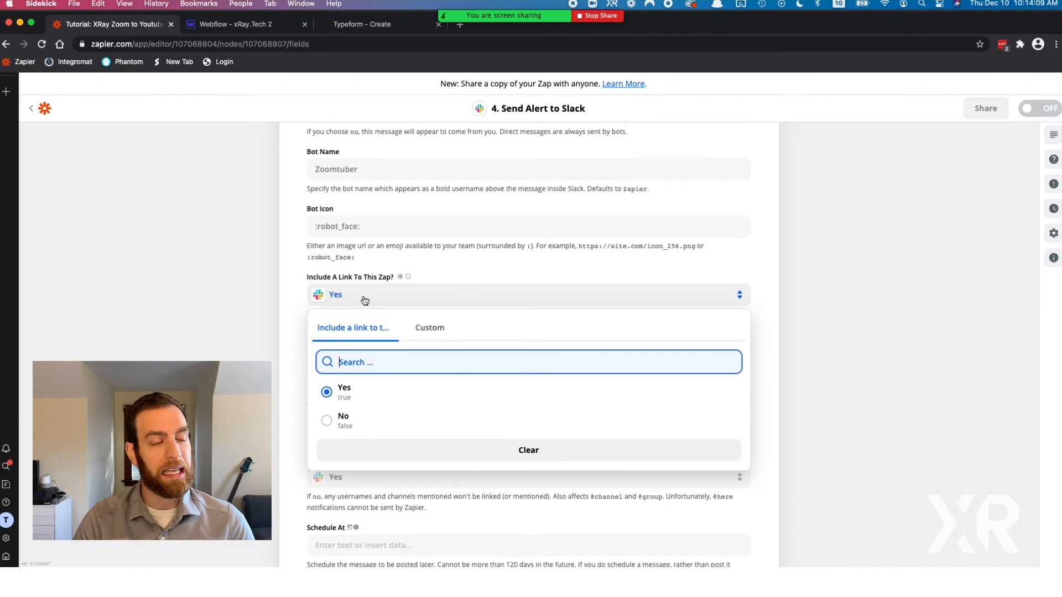
pyautogui.click(300, 263)
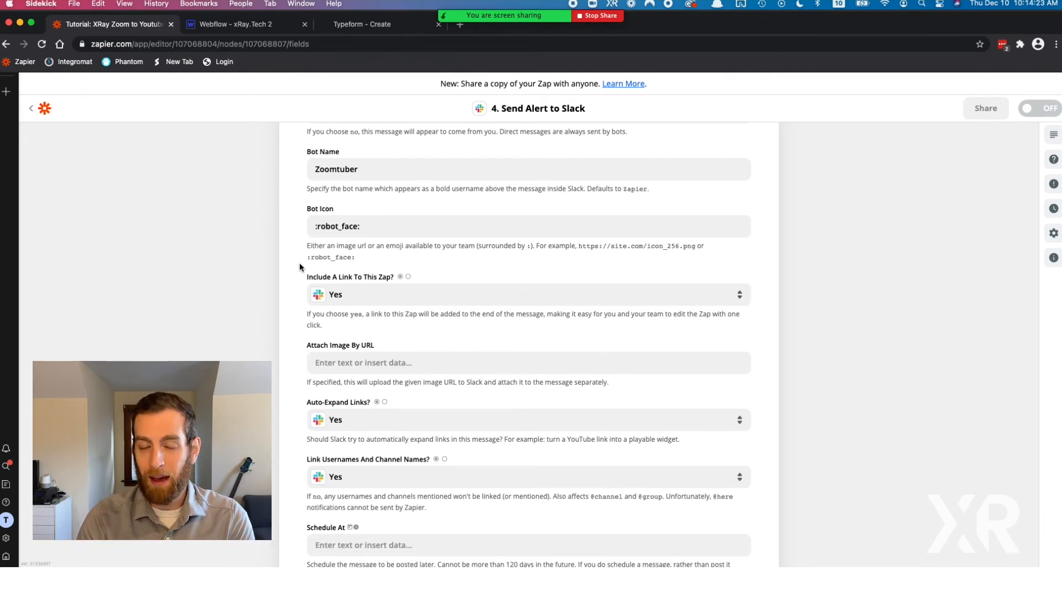
pyautogui.scroll(-1, 300, 263)
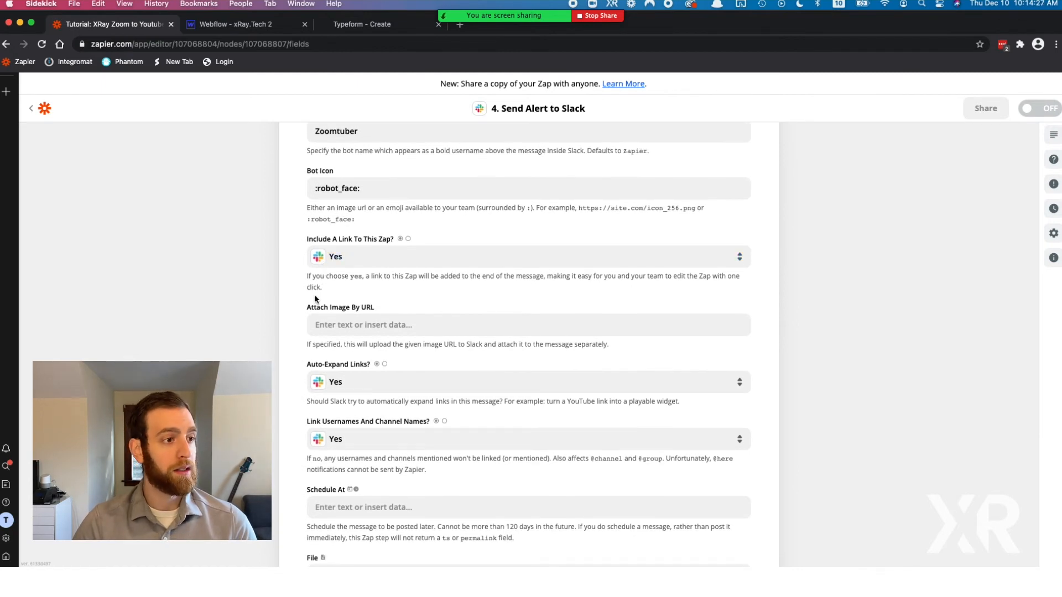
pyautogui.scroll(-2, 301, 305)
pyautogui.scroll(-1, 301, 305)
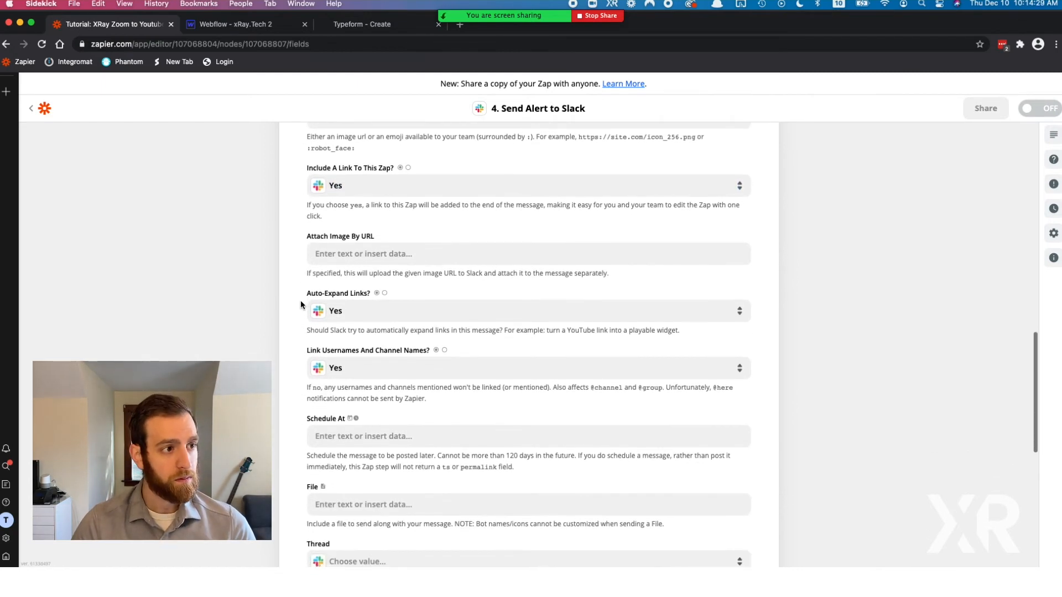
pyautogui.scroll(-1, 301, 306)
# Set Auto-Expand Links to No and save the Slack alert step
pyautogui.click(341, 302)
pyautogui.click(344, 429)
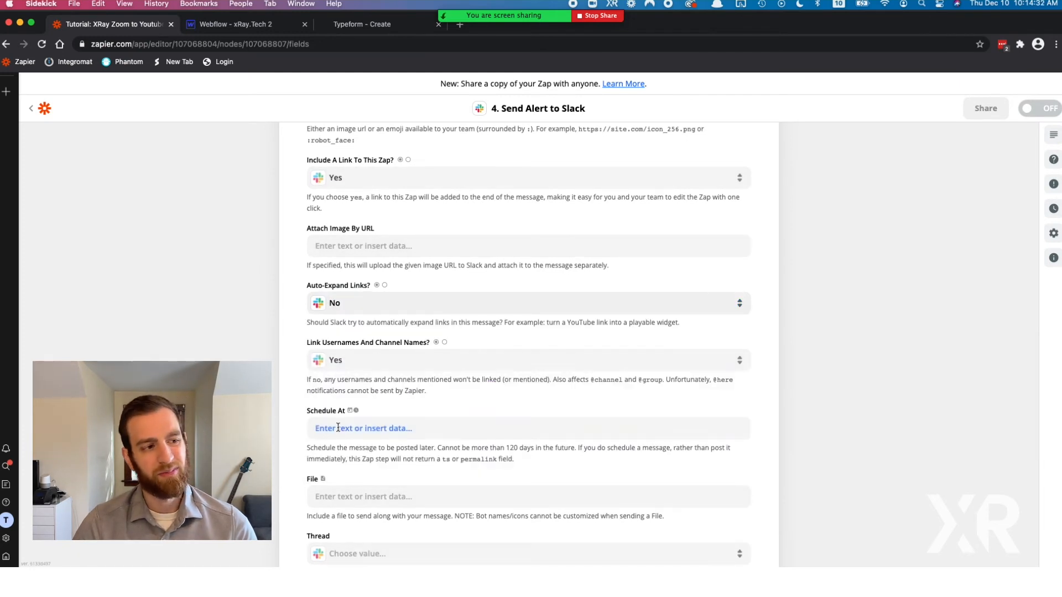
pyautogui.scroll(-2, 289, 335)
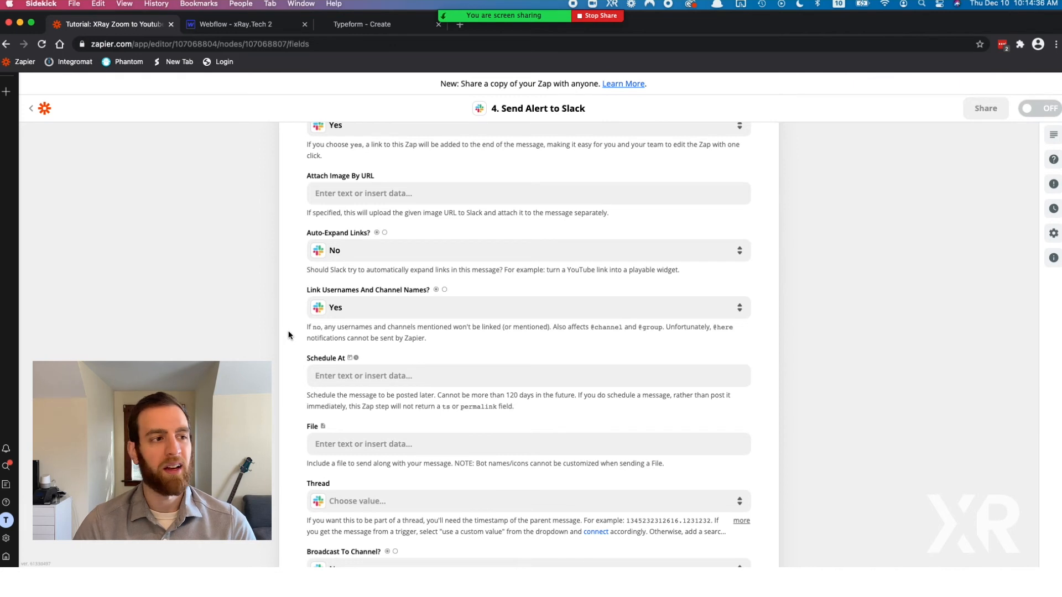
pyautogui.scroll(-2, 308, 301)
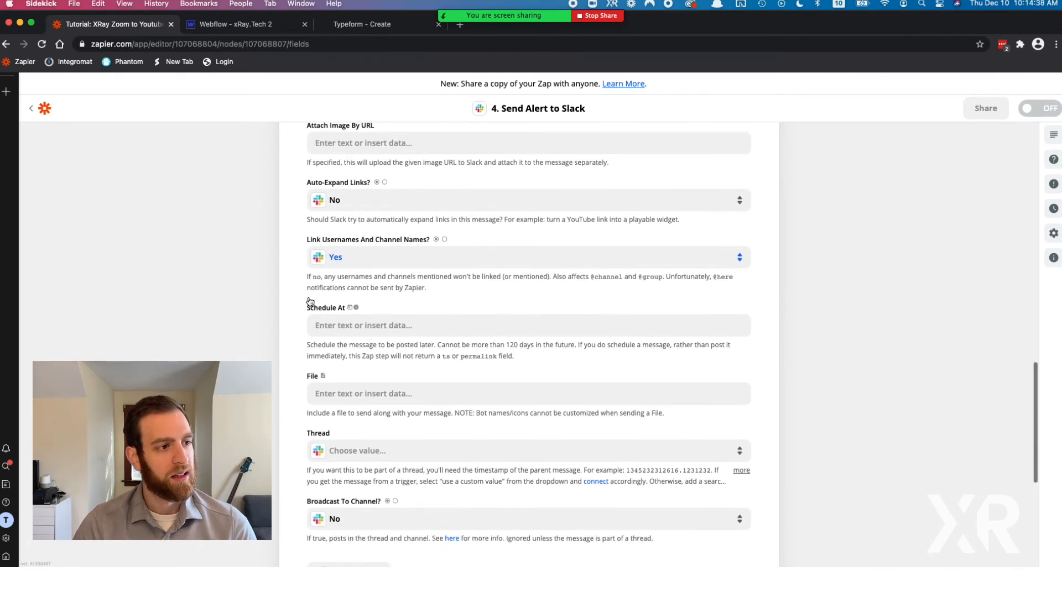
pyautogui.scroll(-2, 308, 301)
pyautogui.scroll(-1, 308, 300)
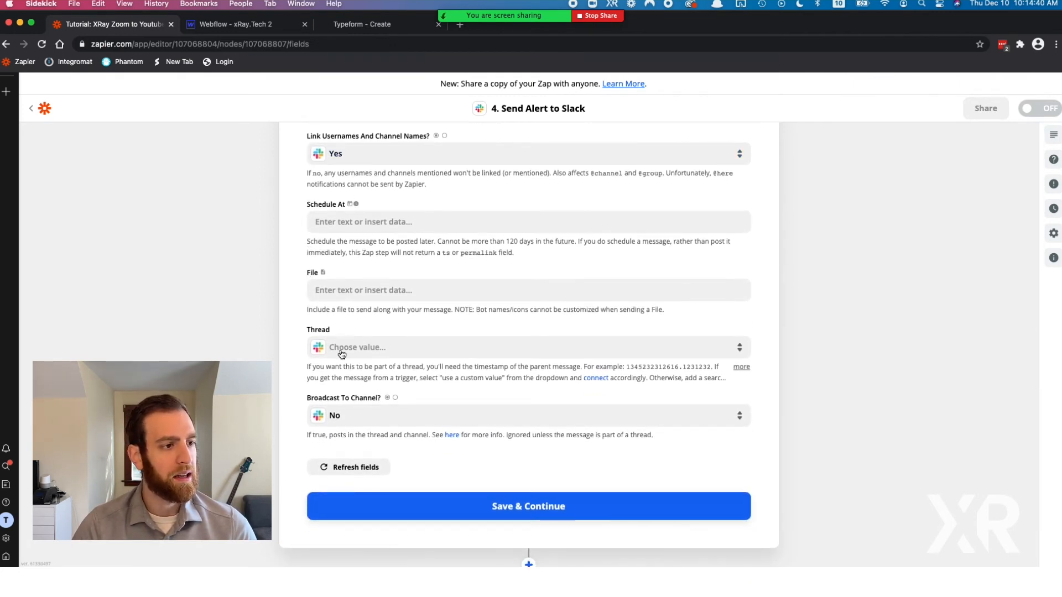
pyautogui.scroll(-3, 337, 221)
pyautogui.click(527, 413)
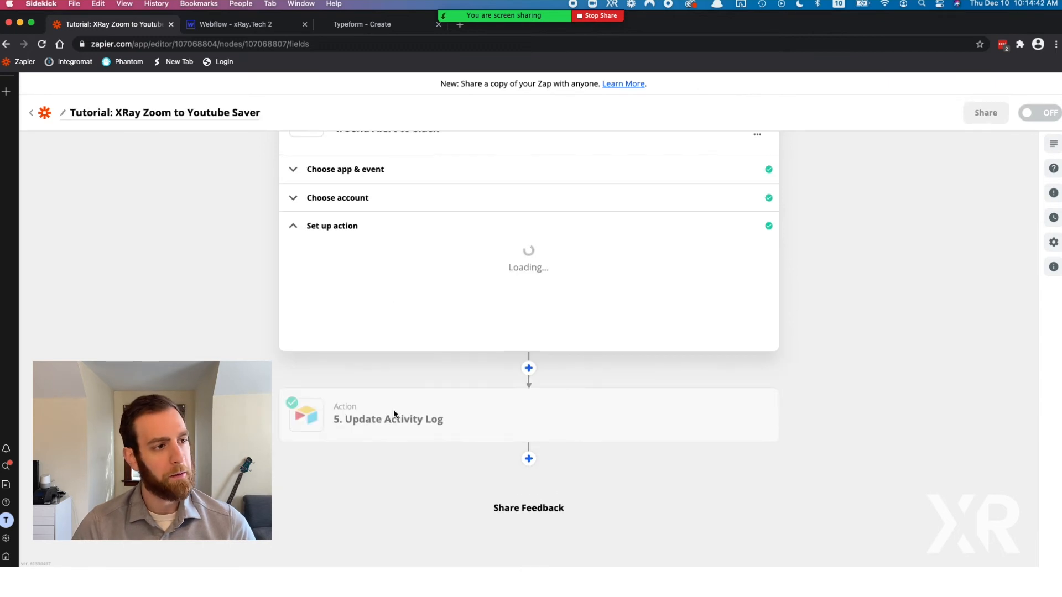
pyautogui.scroll(-5, 386, 399)
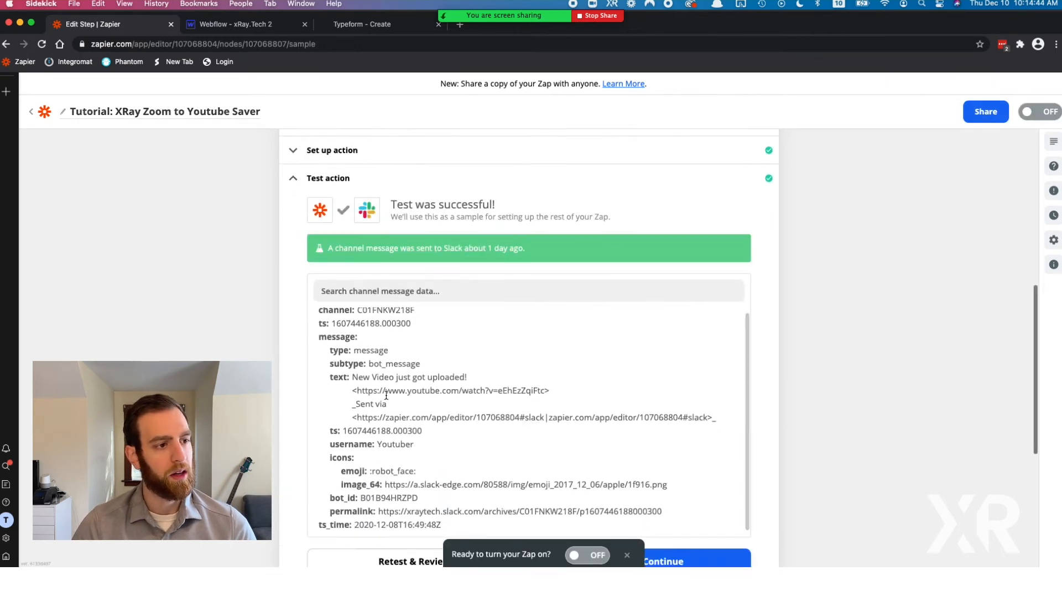
pyautogui.scroll(-5, 391, 378)
# Retest the Slack alert step and start switching applications toward Slack
pyautogui.click(415, 301)
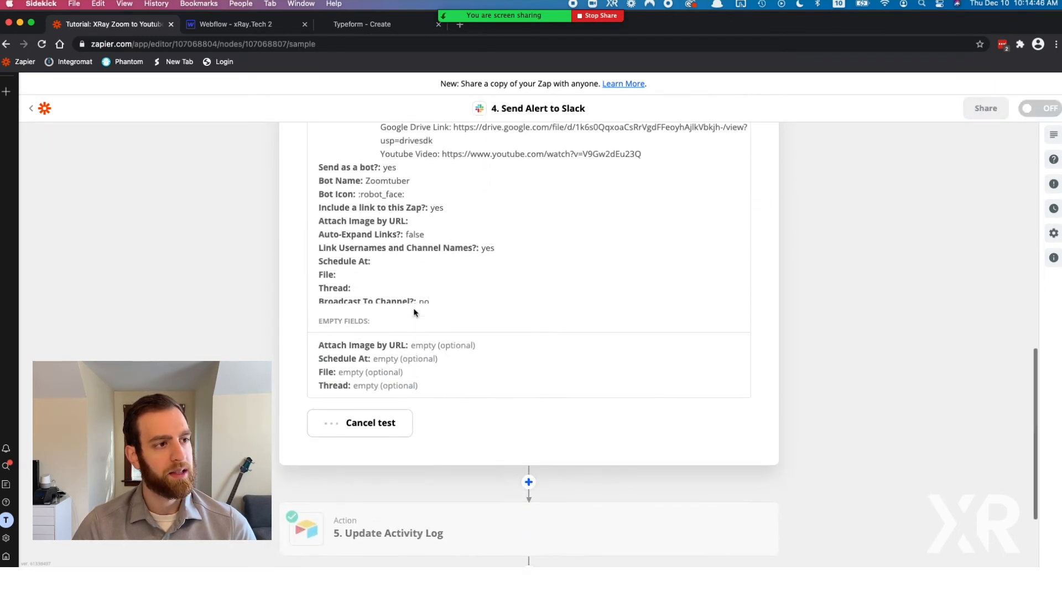
pyautogui.scroll(3, 414, 308)
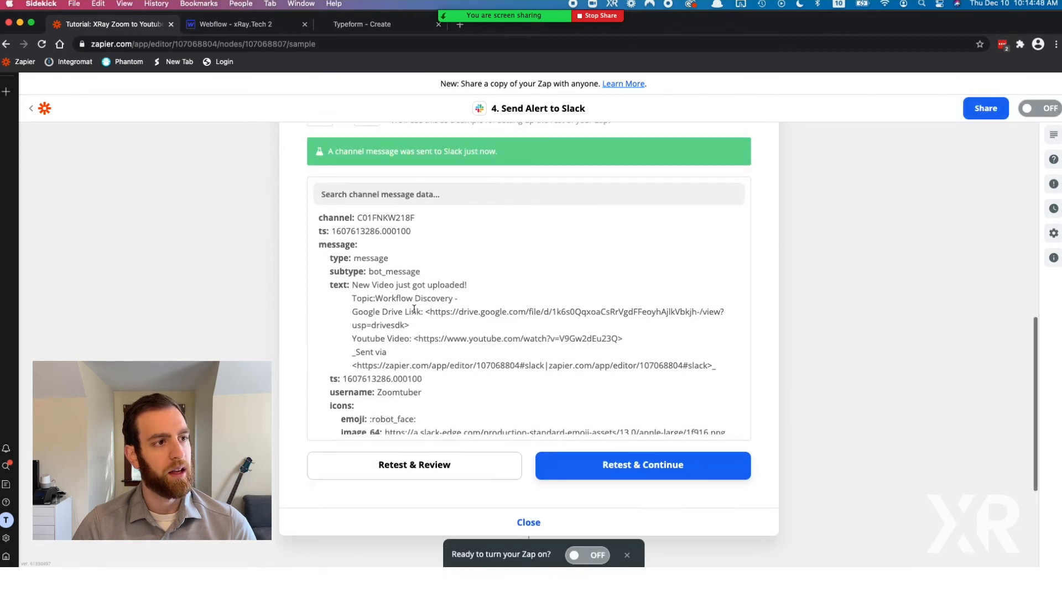
pyautogui.scroll(3, 414, 308)
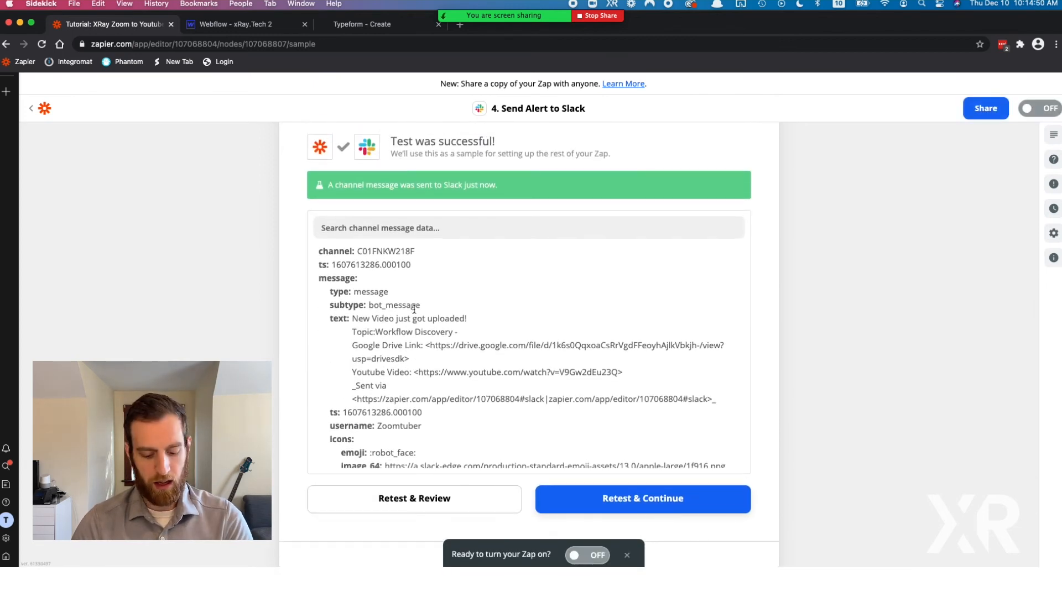
pyautogui.press('super+Tab')
pyautogui.press('Tab')
# In Slack's #tutorials channel, replay the earlier alert's embedded YouTube video for comparison
pyautogui.press('Tab')
pyautogui.press('Tab')
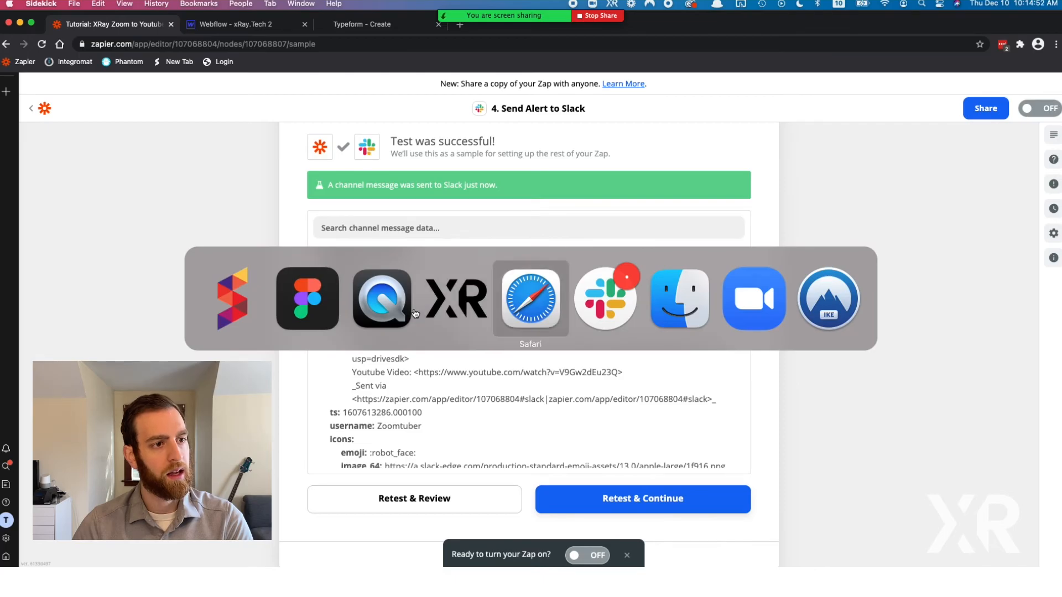
pyautogui.press('Tab')
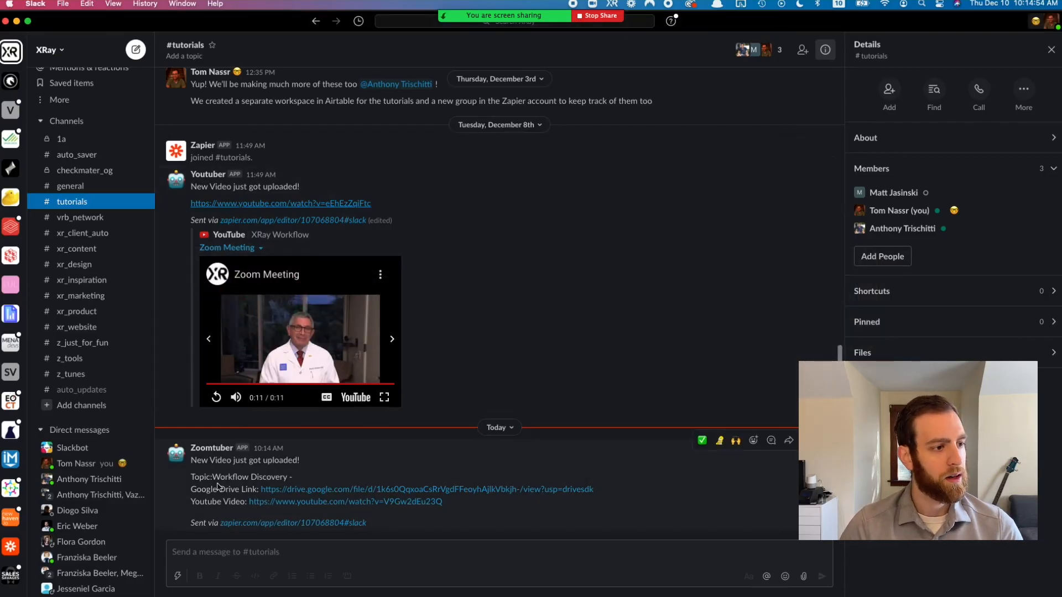
pyautogui.moveTo(415, 485)
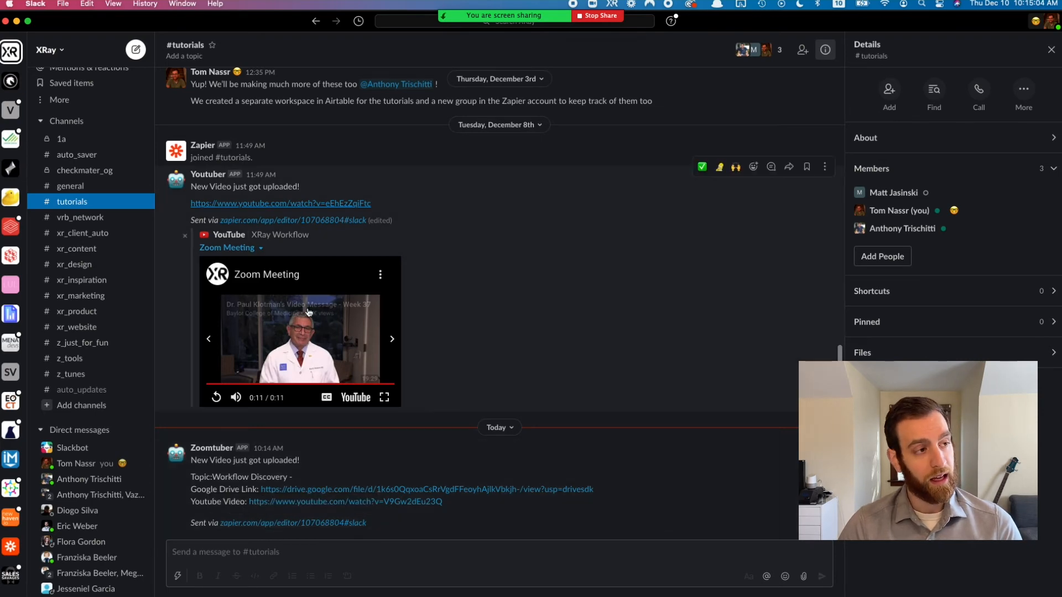
pyautogui.scroll(5, 313, 270)
pyautogui.scroll(-4, 313, 270)
pyautogui.scroll(-2, 313, 270)
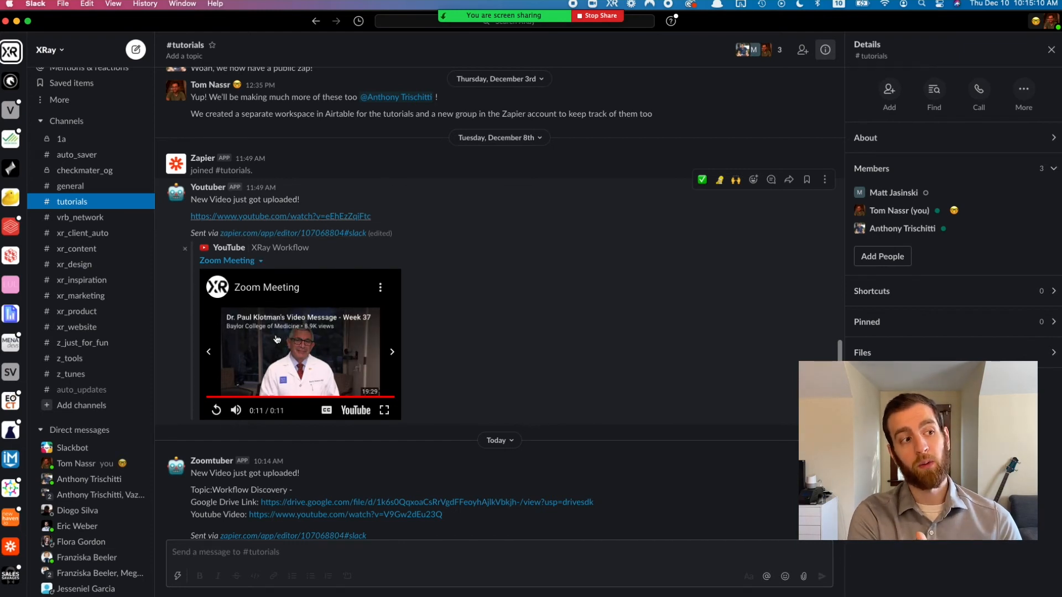
pyautogui.click(217, 410)
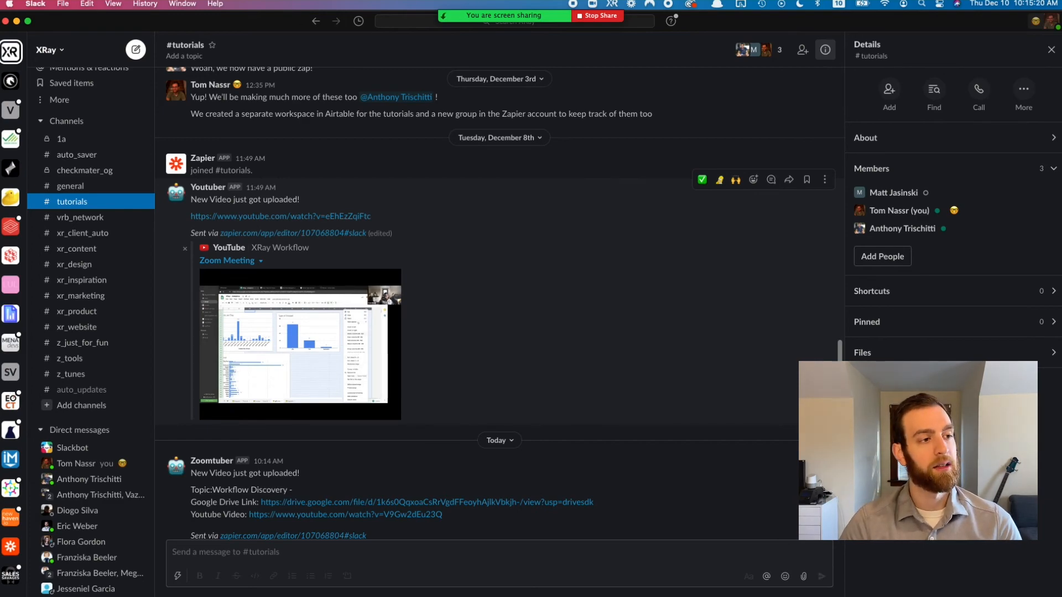
pyautogui.hotkey('ctrl', 'Up')
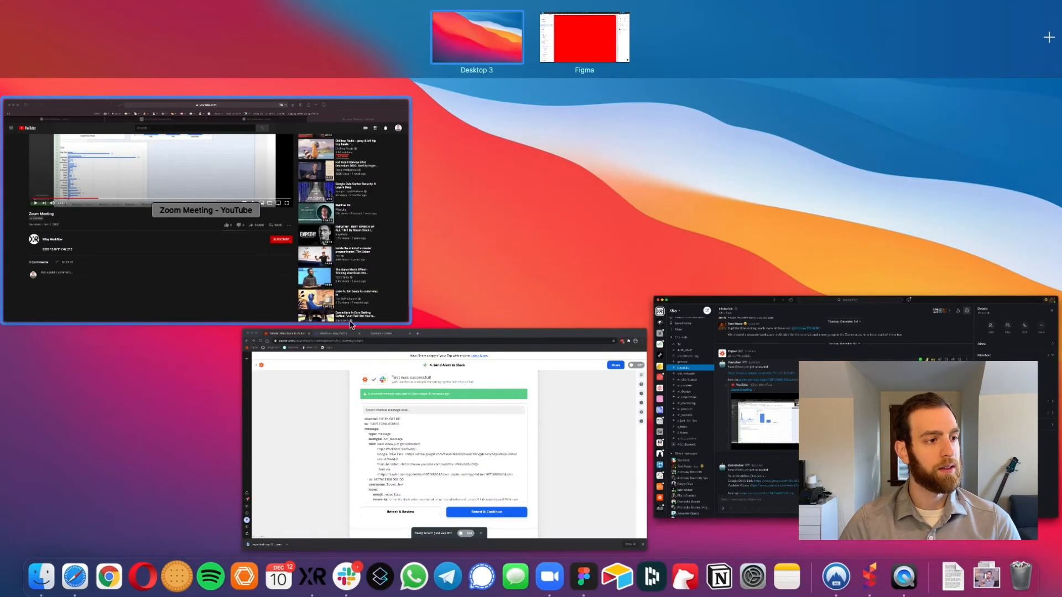
# Set Auto-Expand Links to Yes in the Slack step, save it, and send another test alert
pyautogui.click(395, 384)
pyautogui.scroll(5, 432, 246)
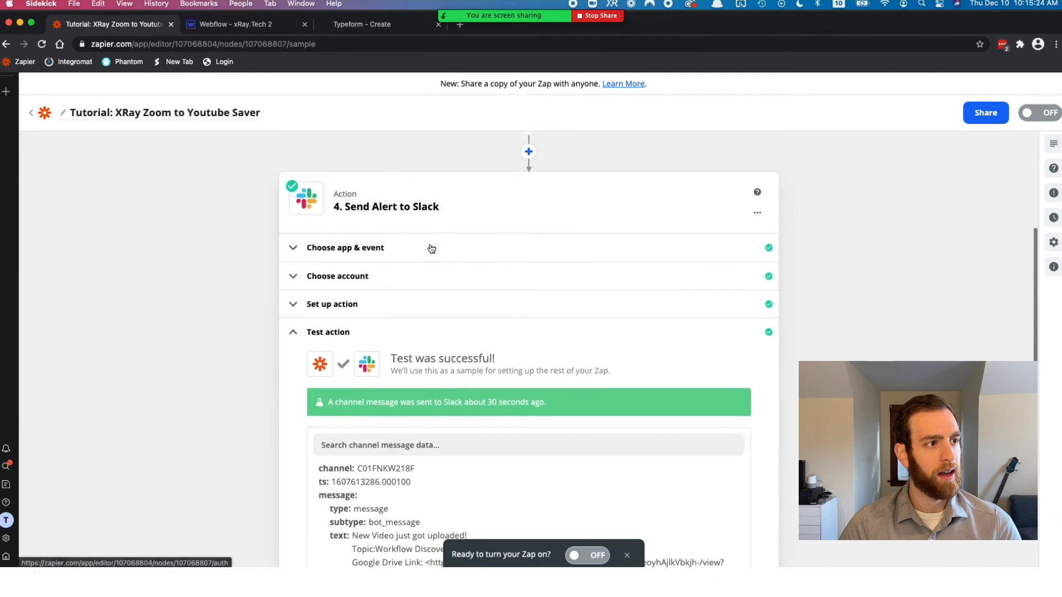
pyautogui.click(336, 310)
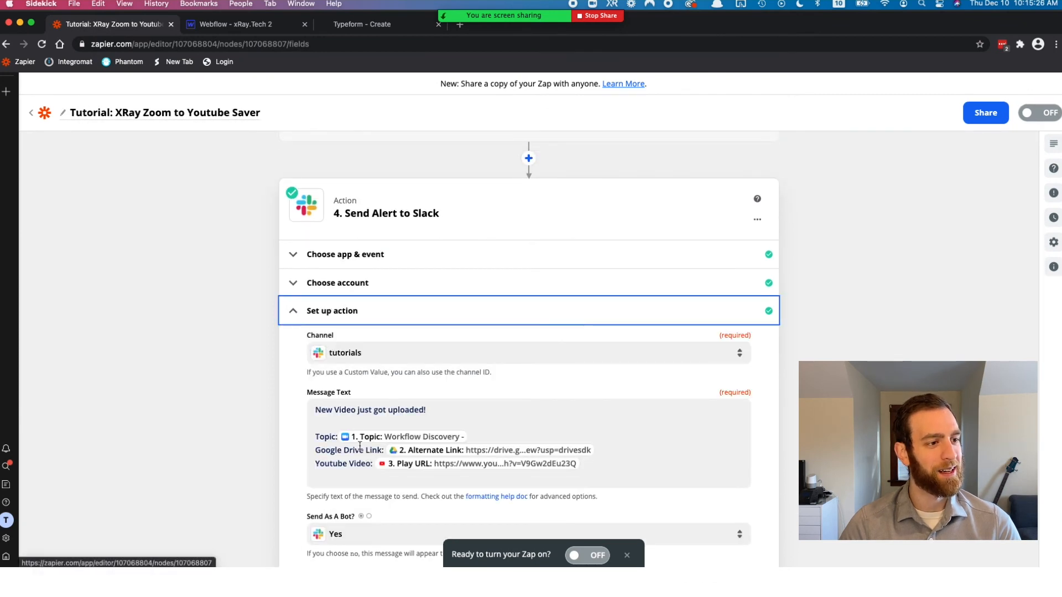
pyautogui.scroll(-3, 361, 448)
pyautogui.scroll(-5, 360, 448)
pyautogui.scroll(-4, 360, 449)
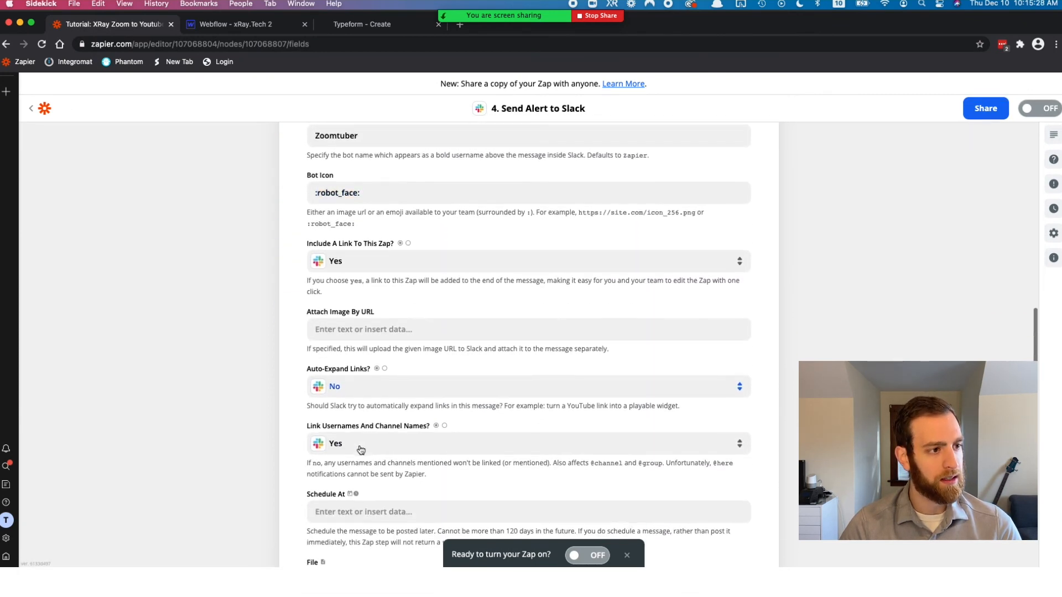
pyautogui.click(361, 386)
pyautogui.click(349, 481)
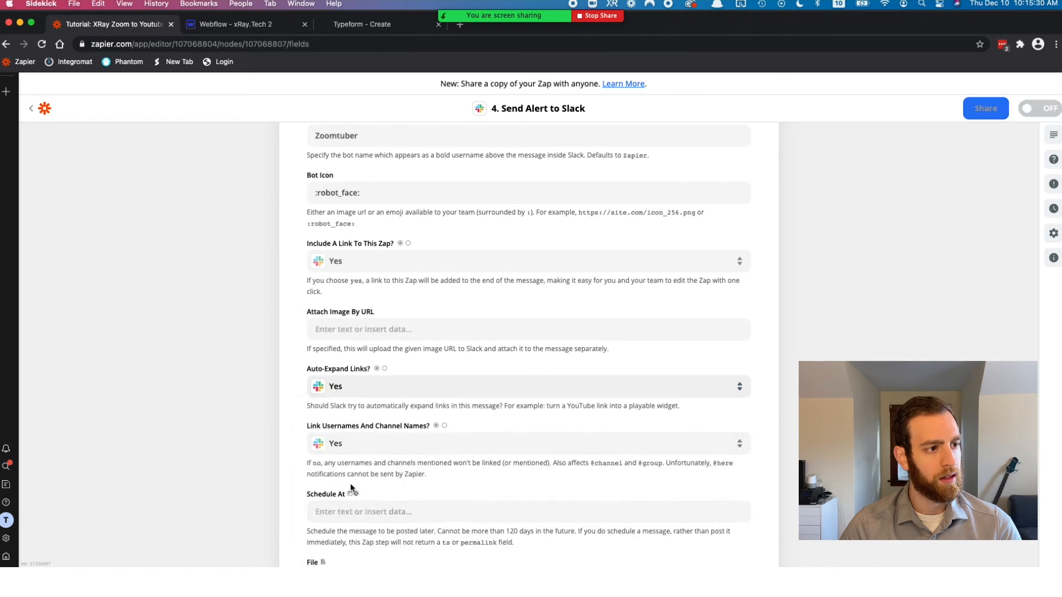
pyautogui.scroll(-5, 351, 489)
pyautogui.scroll(-3, 351, 488)
pyautogui.click(455, 330)
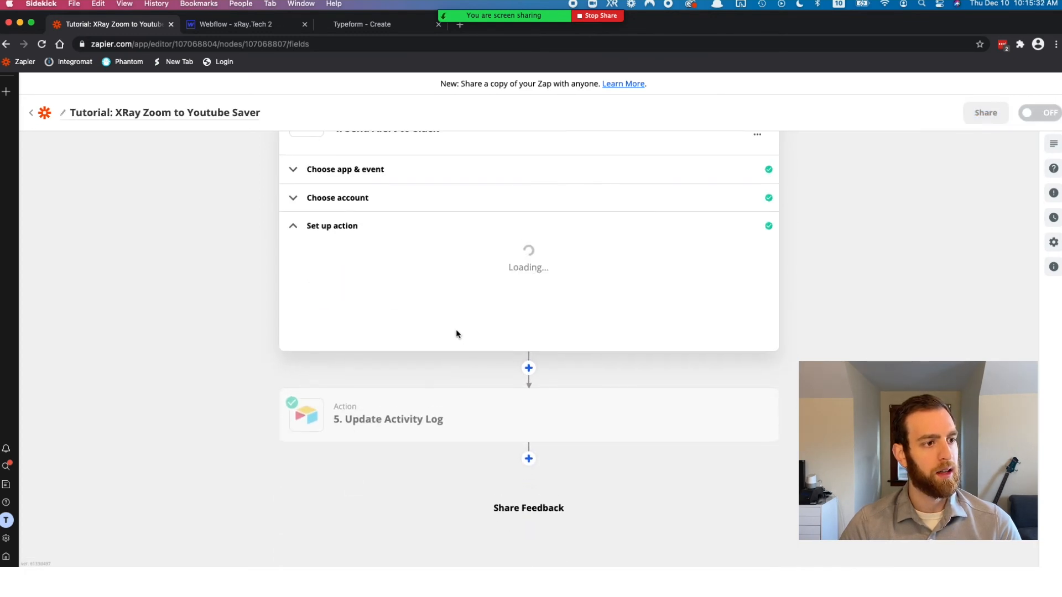
pyautogui.scroll(-2, 388, 461)
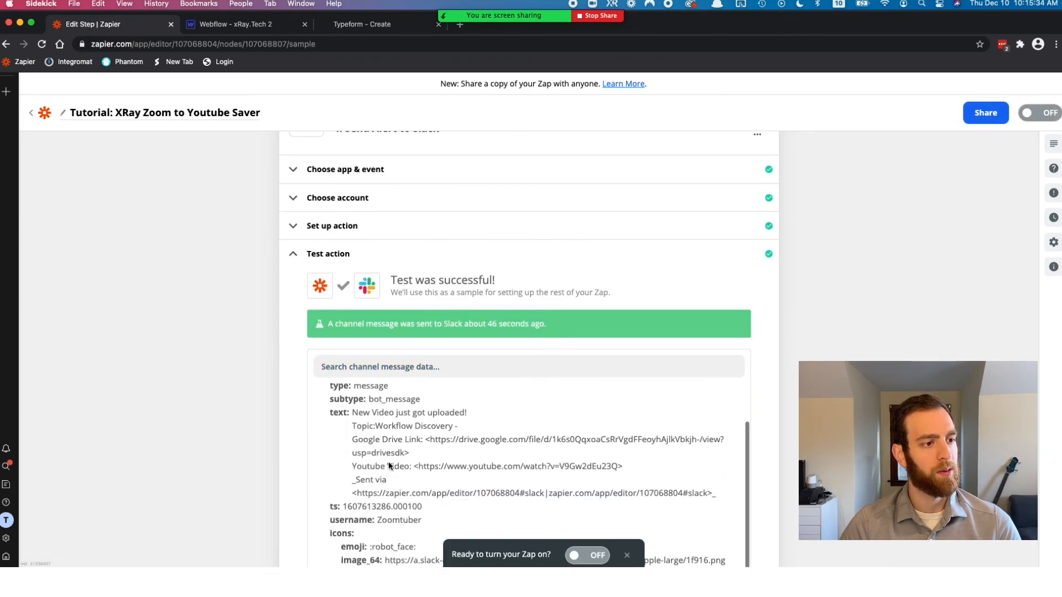
pyautogui.scroll(-6, 389, 462)
pyautogui.click(416, 275)
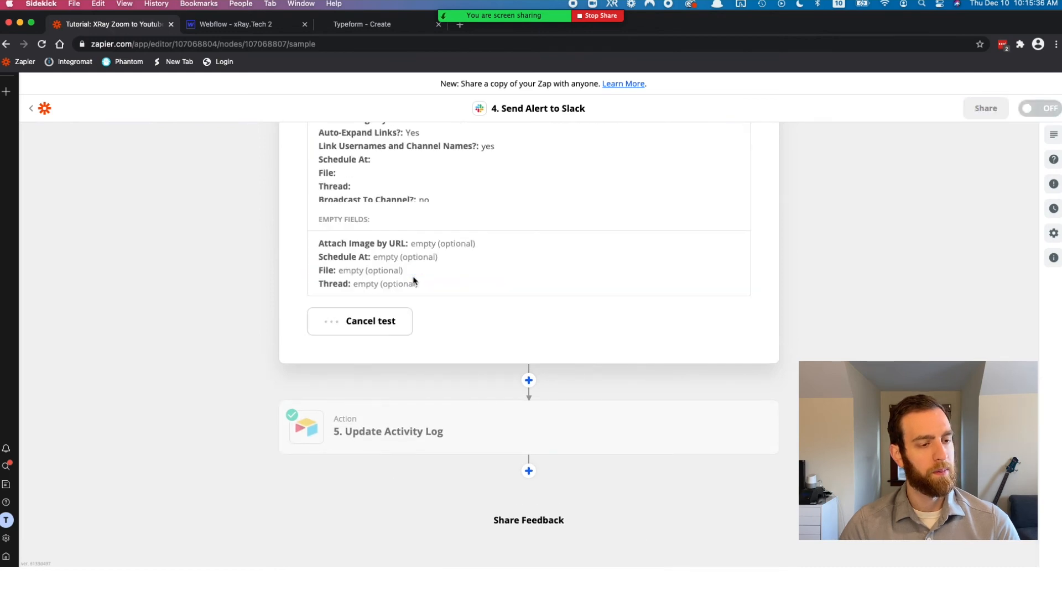
# Check the latest Zoomtuber message in Slack's #tutorials, now embedding the Workflow Discovery video
pyautogui.press('super+Tab')
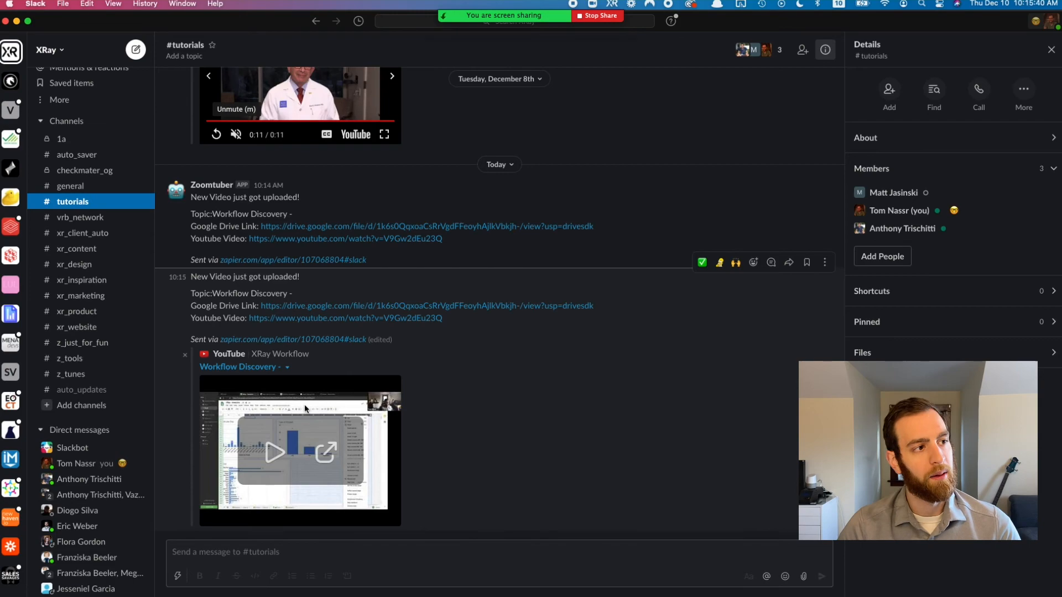
pyautogui.moveTo(300, 440)
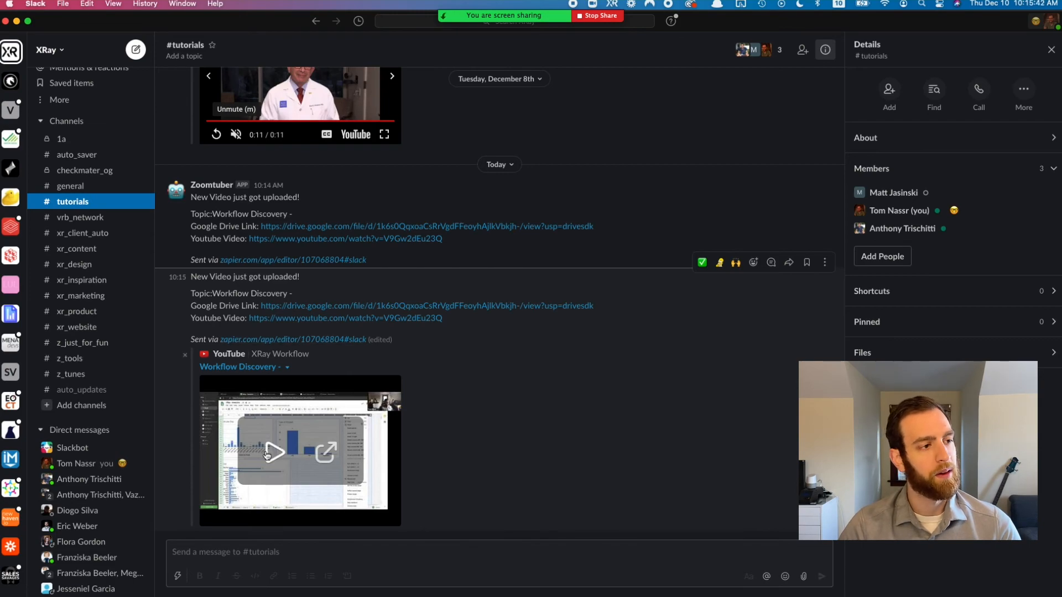
pyautogui.hotkey('ctrl', 'Up')
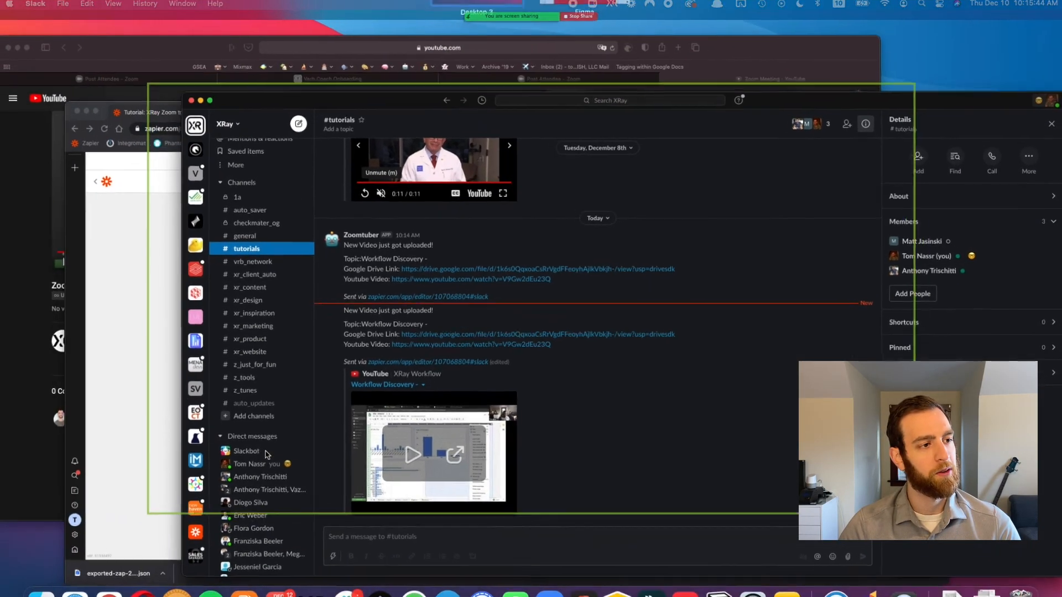
# Return to the Zapier editor and review the zap's steps through Update Activity Log
pyautogui.click(464, 440)
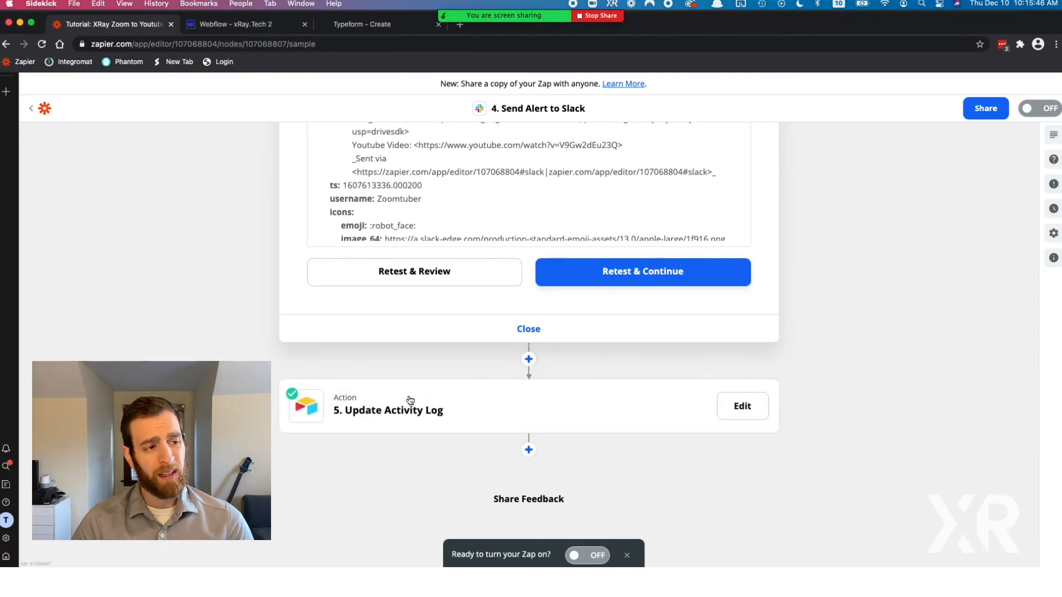
pyautogui.scroll(5, 414, 387)
pyautogui.scroll(8, 408, 398)
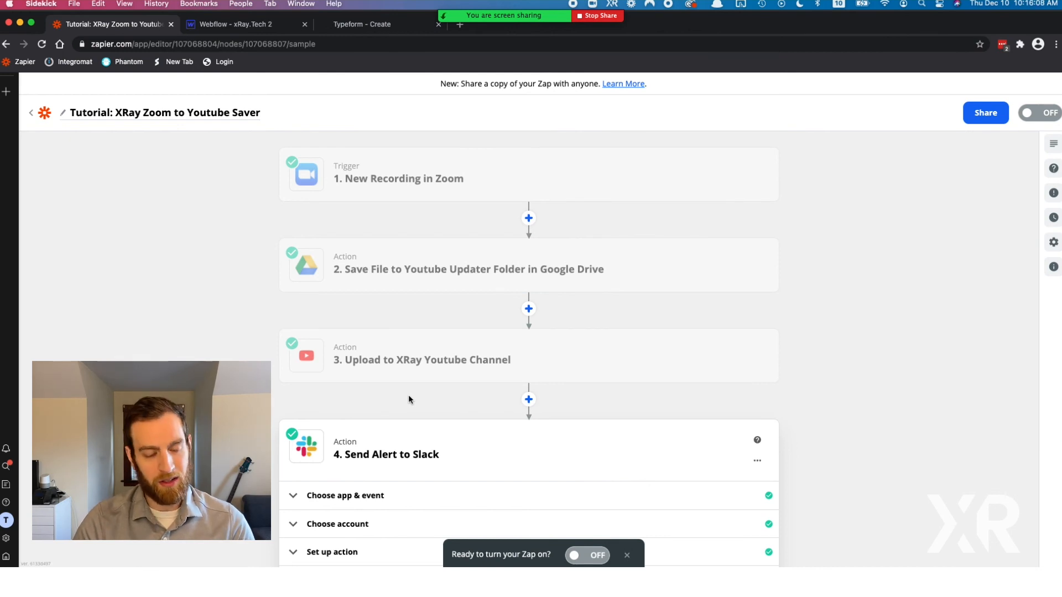
pyautogui.scroll(-3, 409, 394)
pyautogui.scroll(-3, 409, 394)
pyautogui.scroll(-6, 408, 394)
pyautogui.scroll(-5, 408, 394)
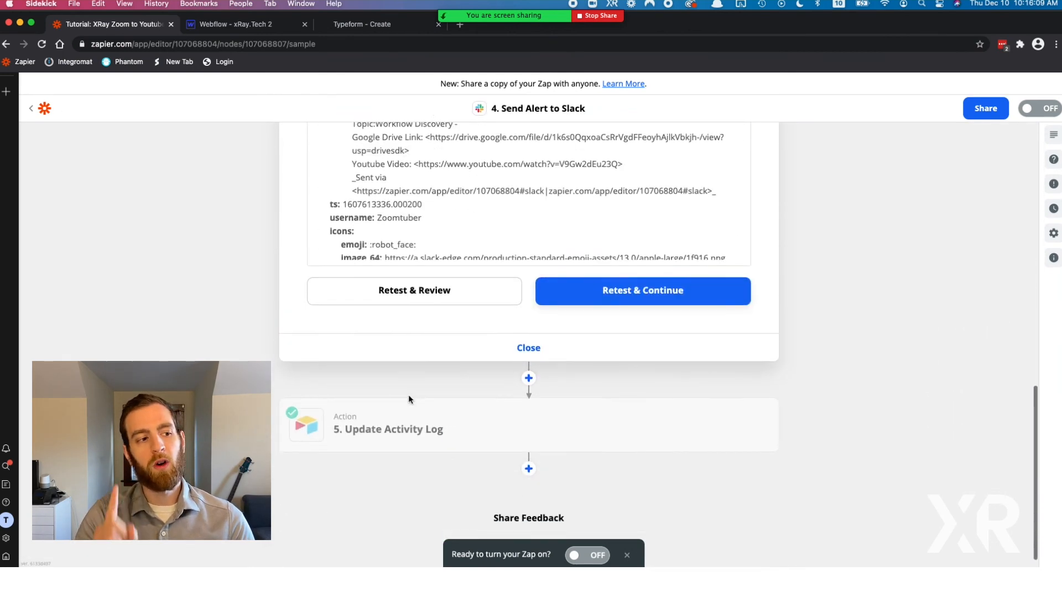
pyautogui.scroll(-2, 408, 394)
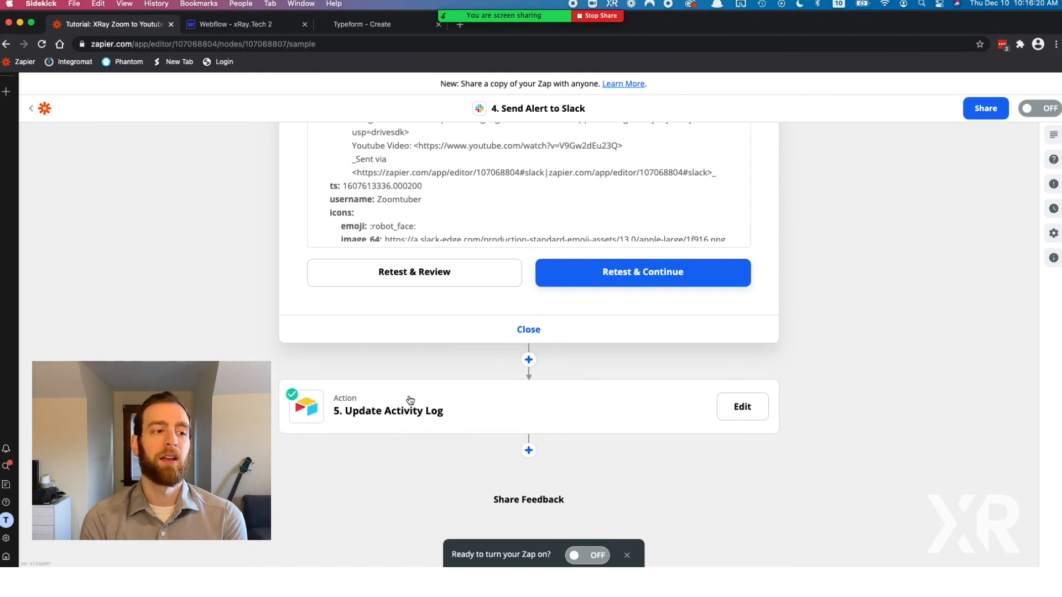
# Show that Update Activity Log uses Airtable with the Create Record event
pyautogui.click(409, 400)
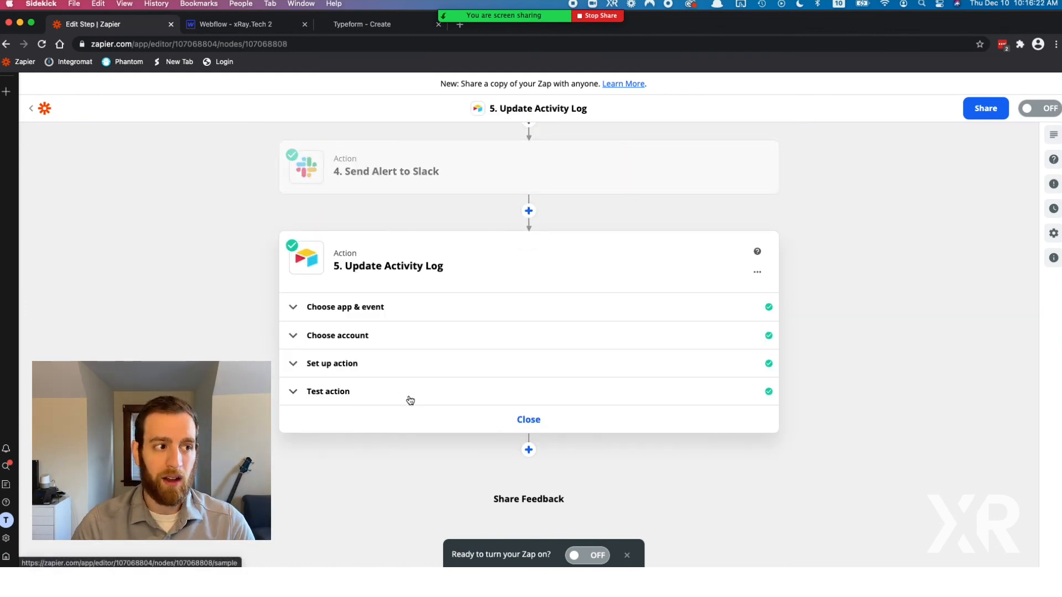
pyautogui.click(368, 316)
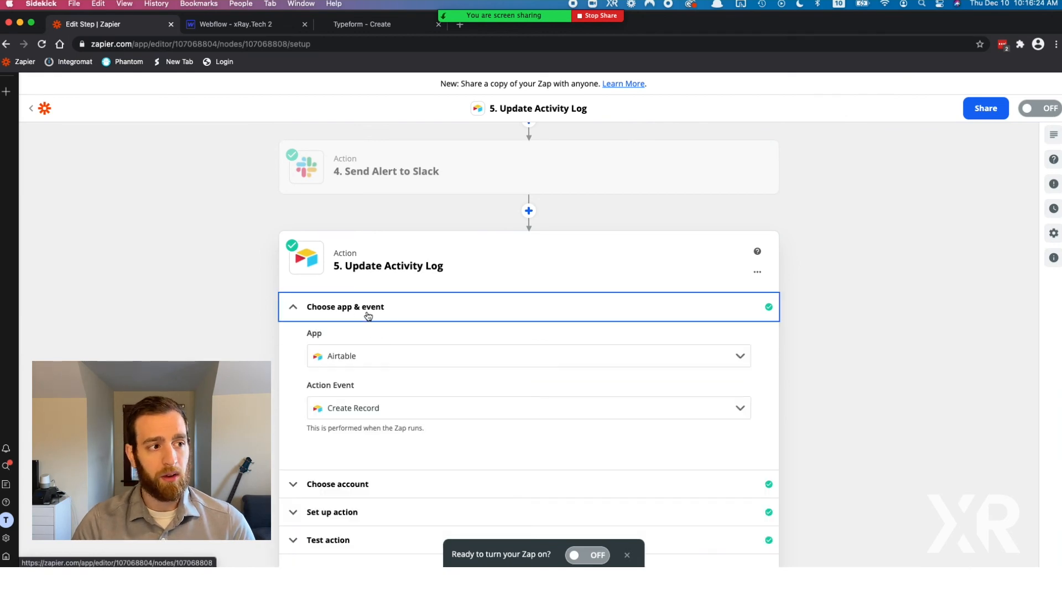
pyautogui.scroll(-1, 367, 316)
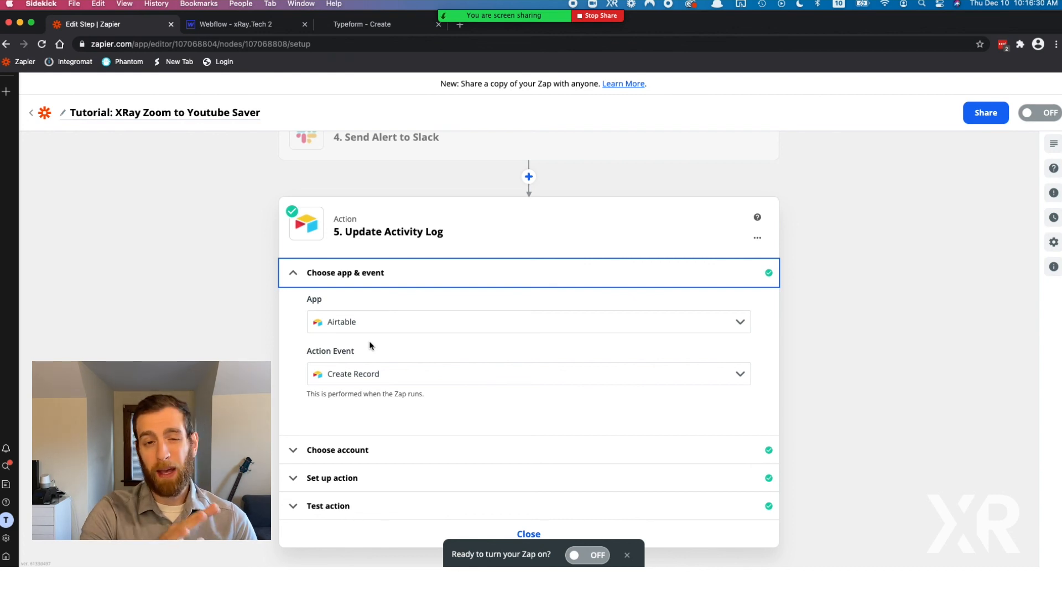
pyautogui.scroll(2, 370, 341)
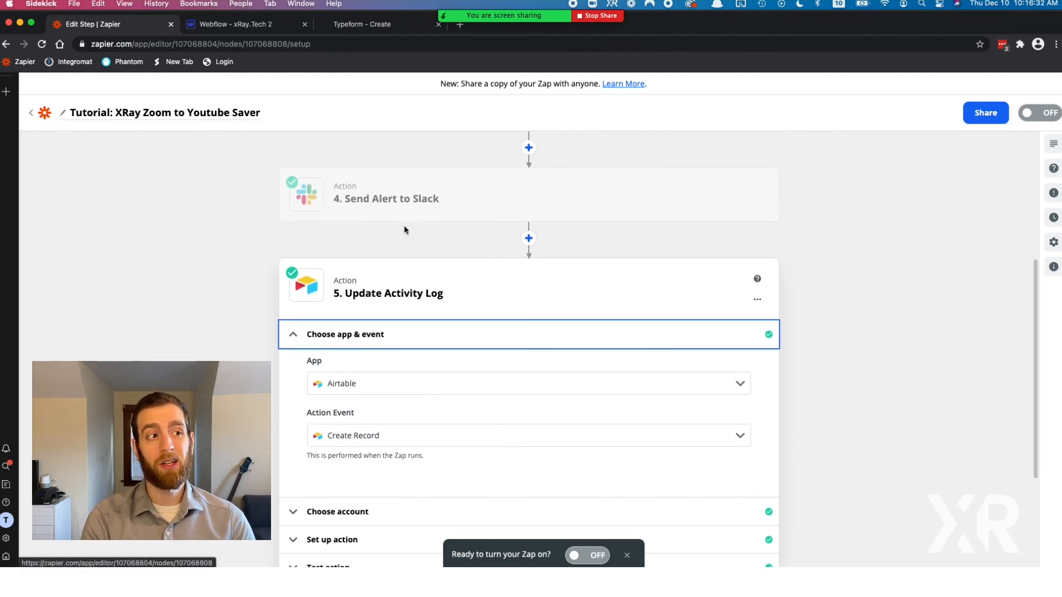